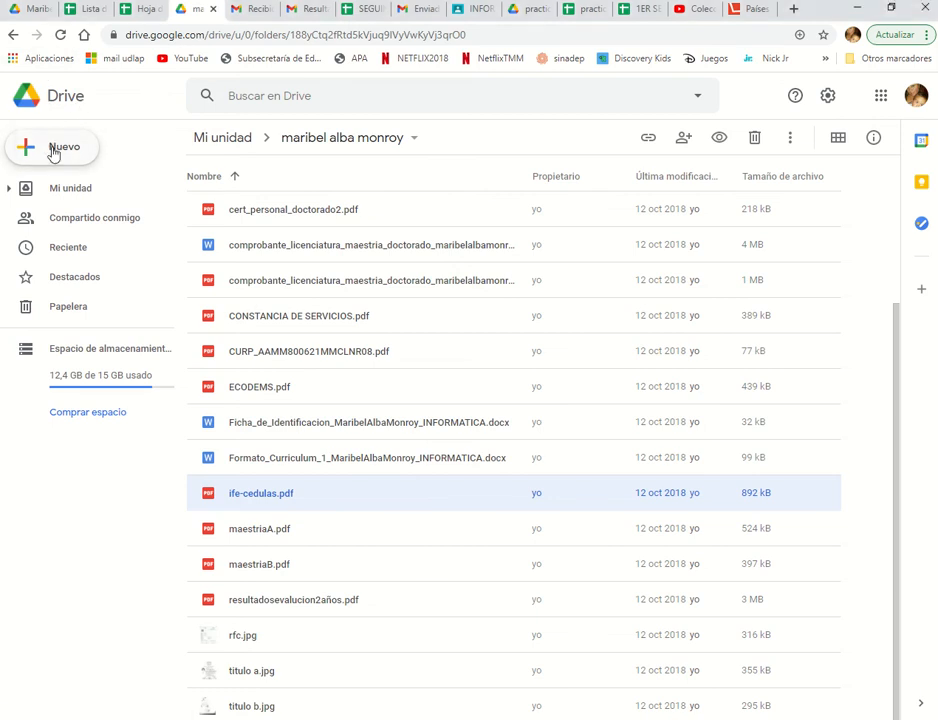
- Look through Drive's options for creating new files and the list of Google apps for Google Sheets
left_click(54, 152)
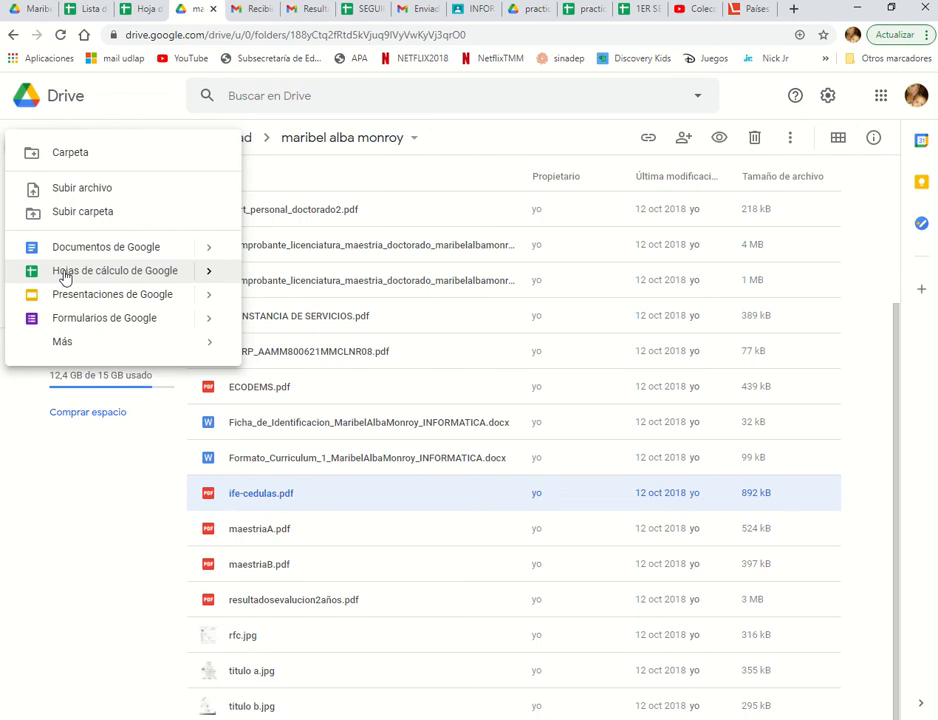
left_click(881, 97)
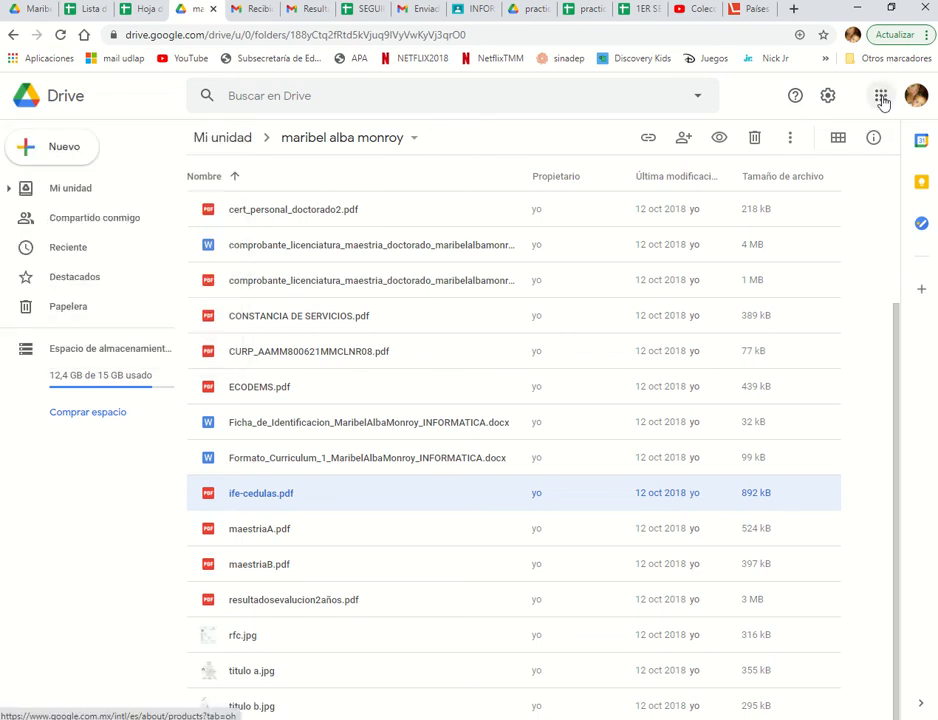
scroll(776, 325, "down", 5)
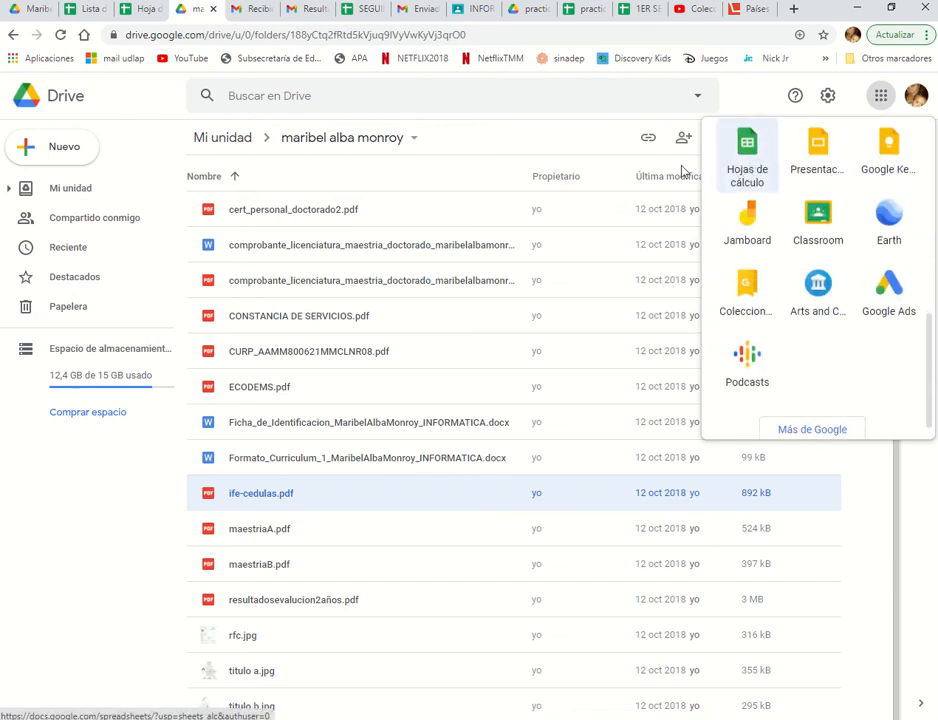
- Make a copy of the Hoja de cálculo BASE spreadsheet named "Copia de Hoja de cálculo BASE video" in Mi unidad
left_click(140, 14)
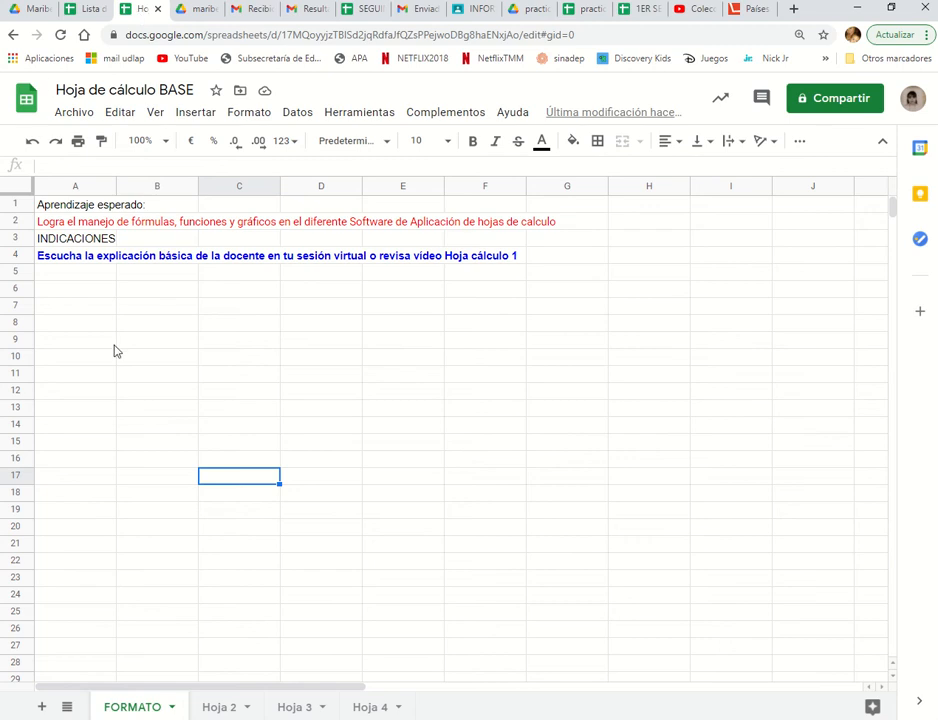
left_click(72, 113)
mouse_move(127, 326)
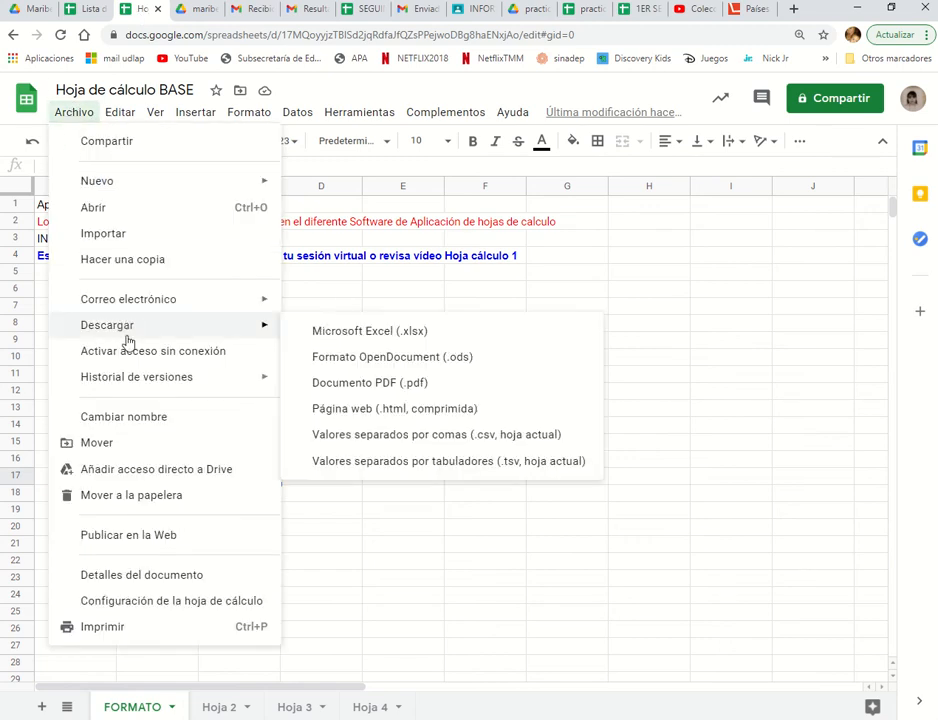
left_click(148, 262)
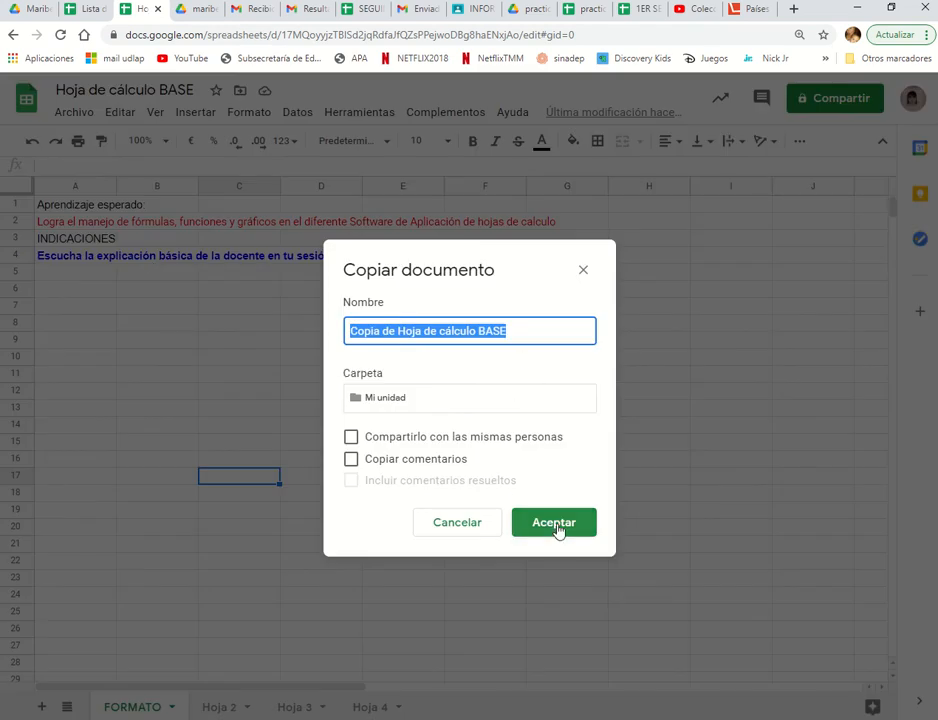
left_click(514, 329)
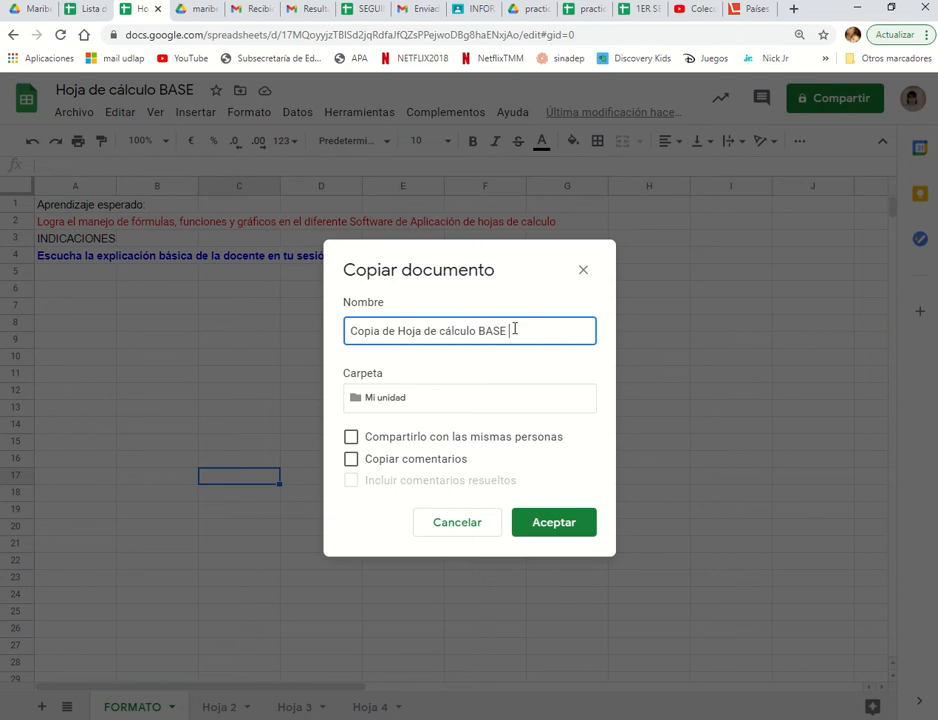
type("video")
left_click(557, 532)
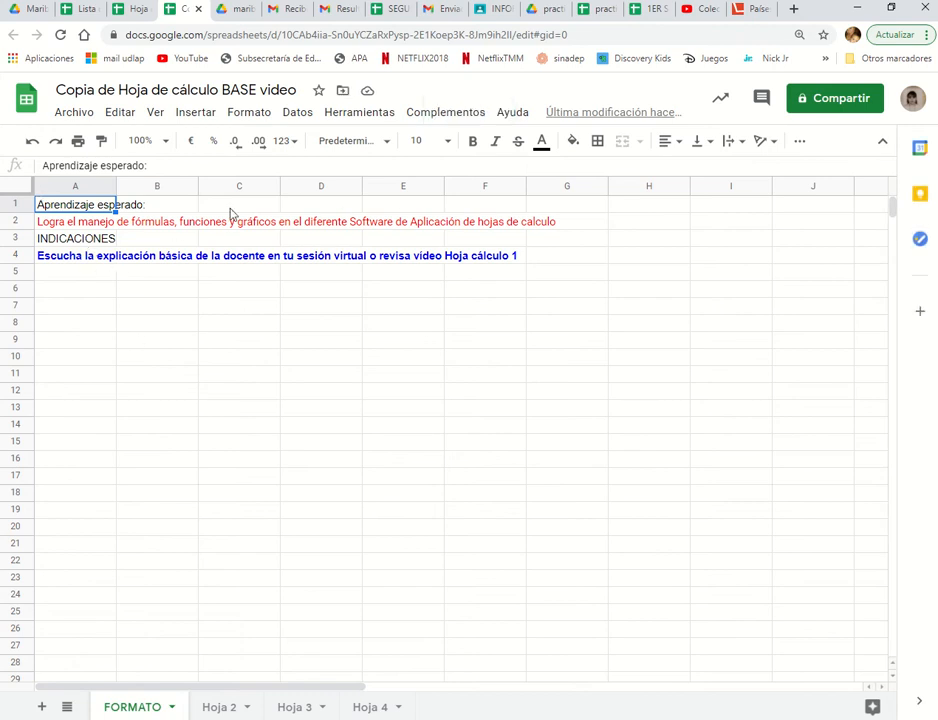
left_click(155, 307)
left_click(232, 324)
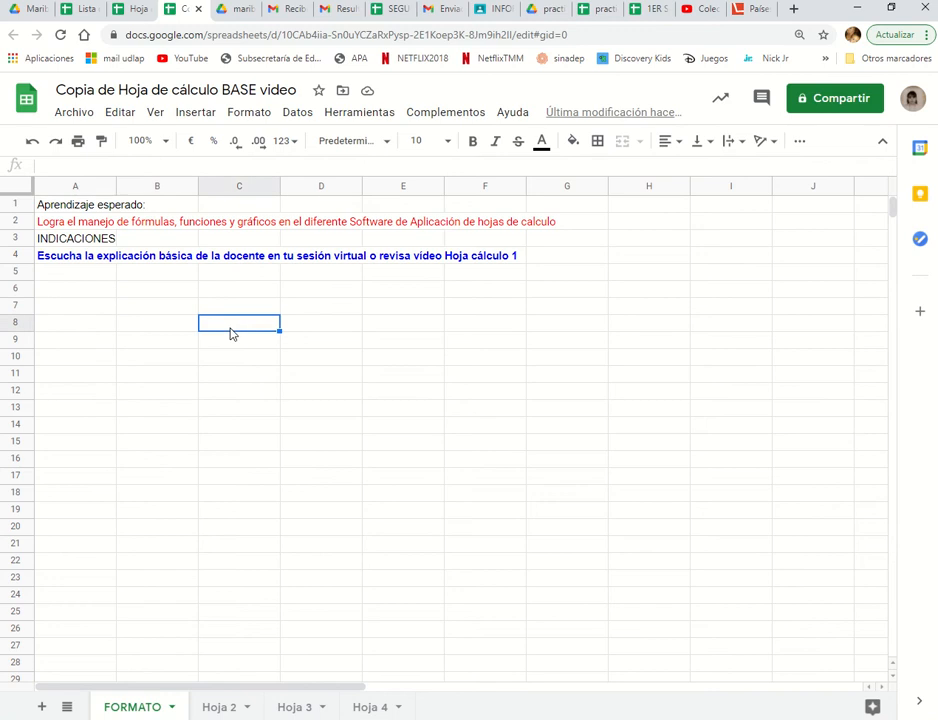
left_click(334, 359)
left_click(237, 393)
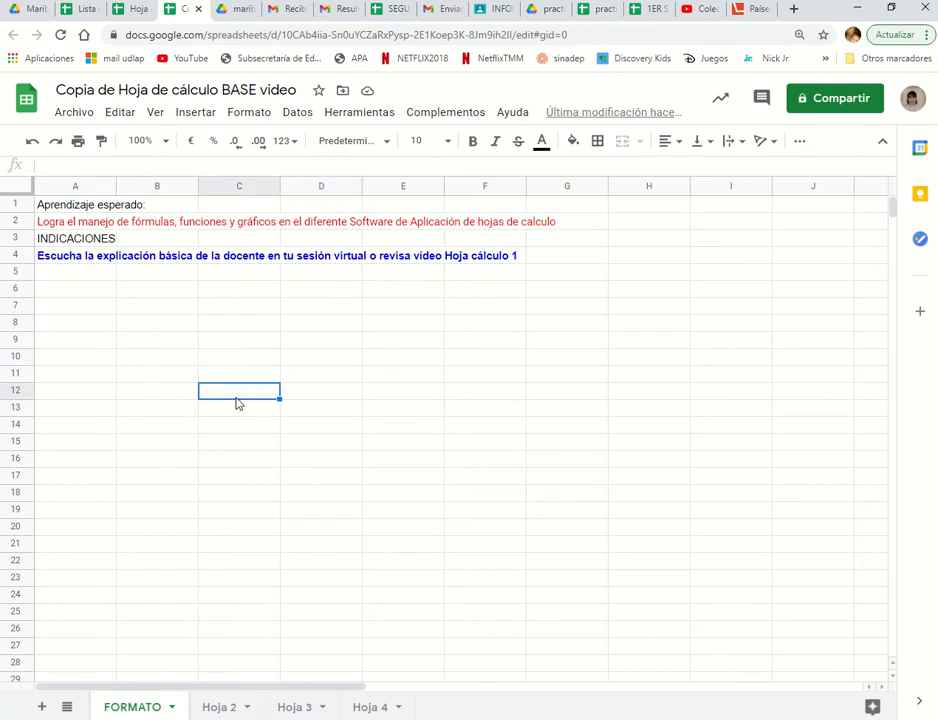
left_click(234, 342)
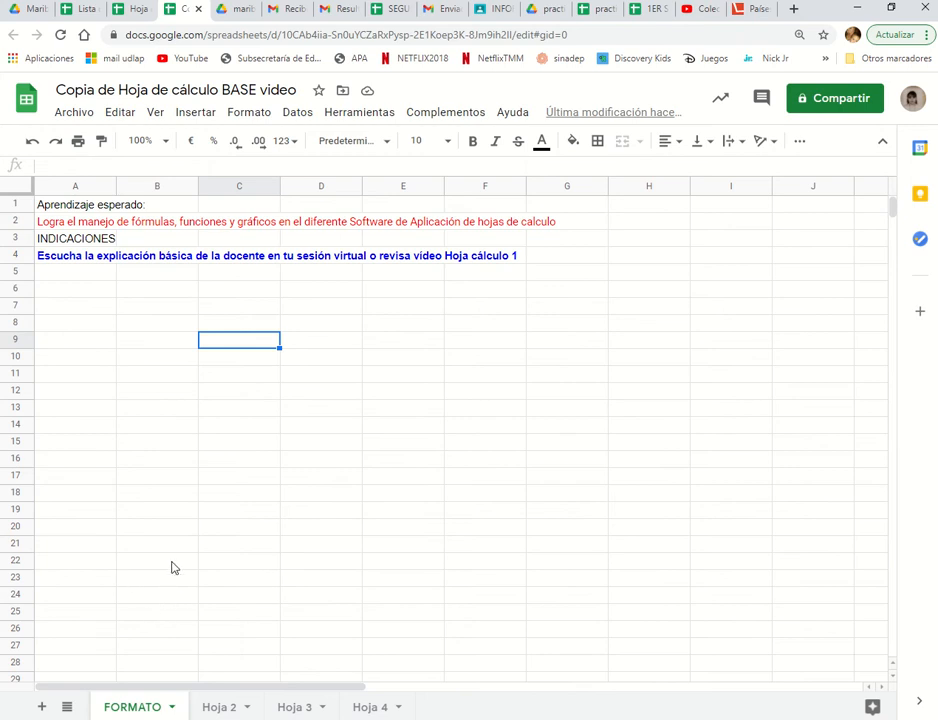
- Add a new sheet to the copied spreadsheet and name it "gastos"
left_click(43, 708)
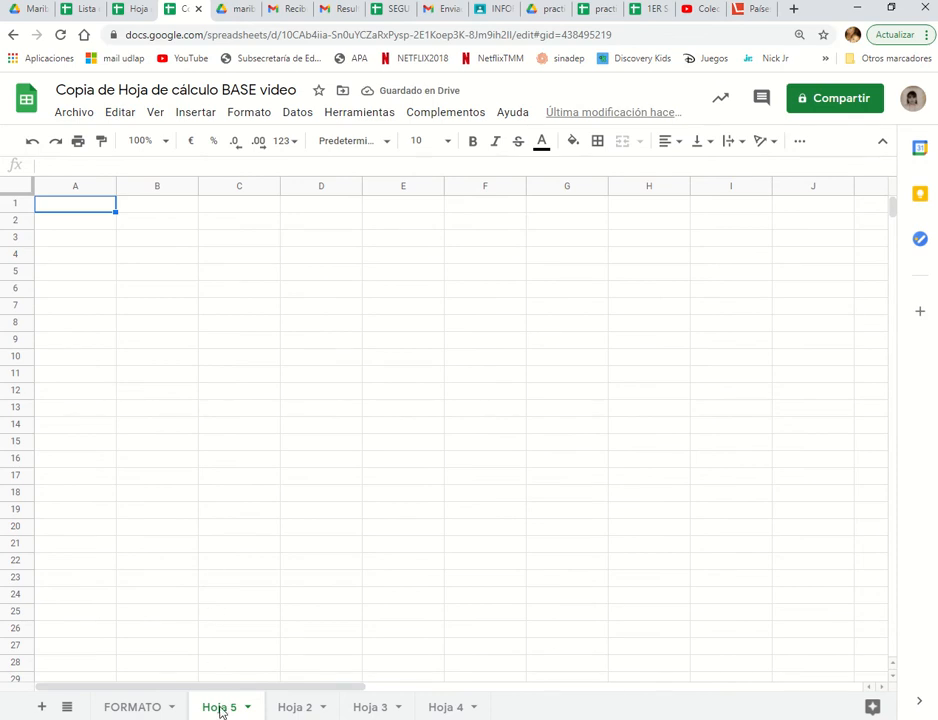
double_click(219, 709)
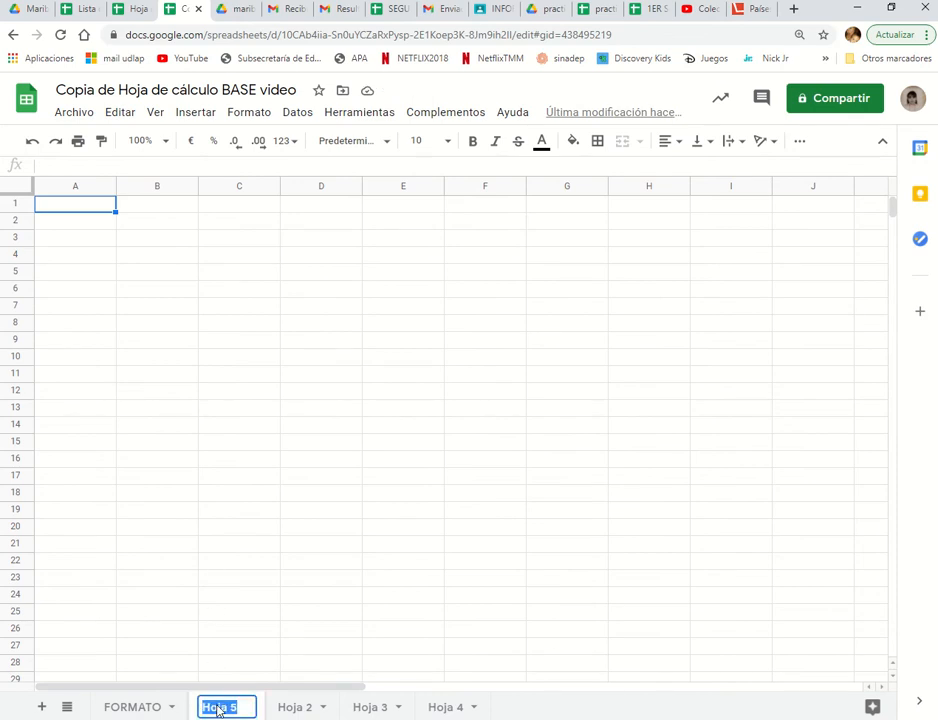
type("gasto")
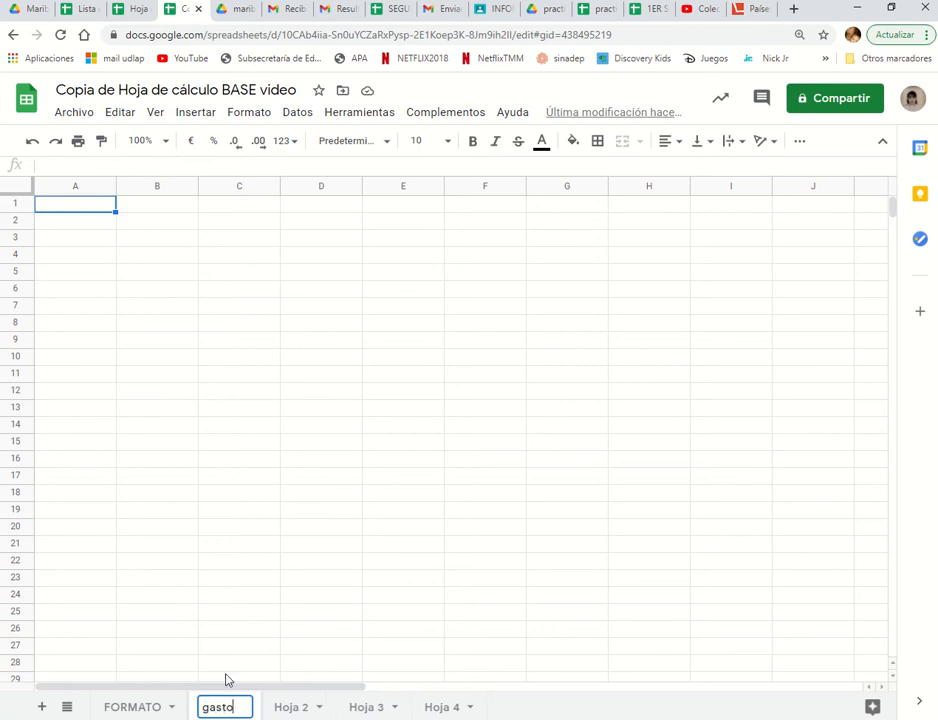
type("s")
left_click(229, 657)
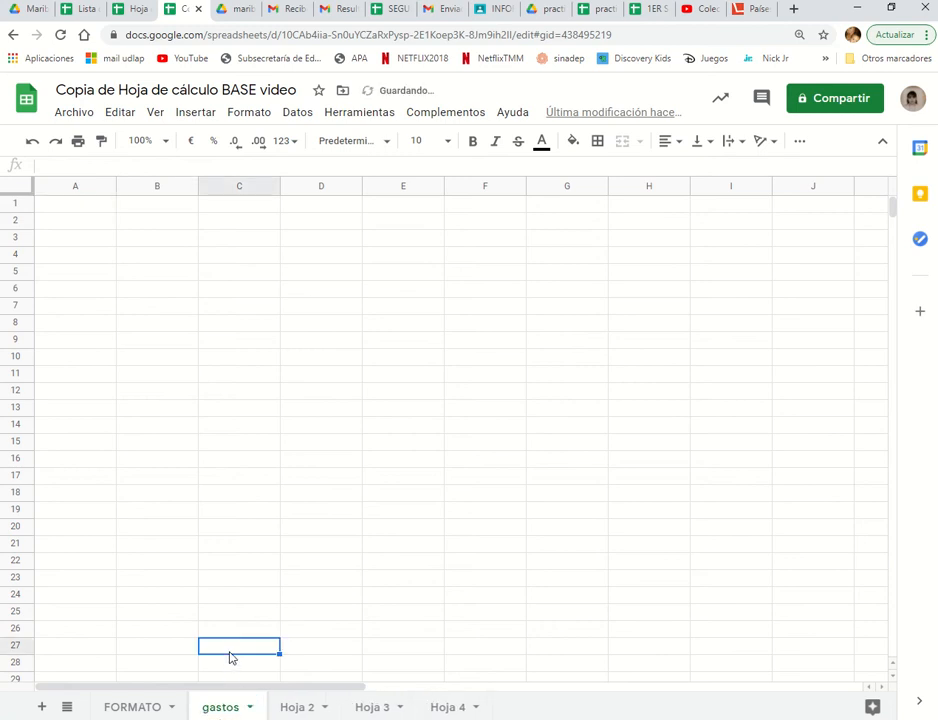
- Rename the gastos sheet in capital letters as "GASTOS"
right_click(226, 711)
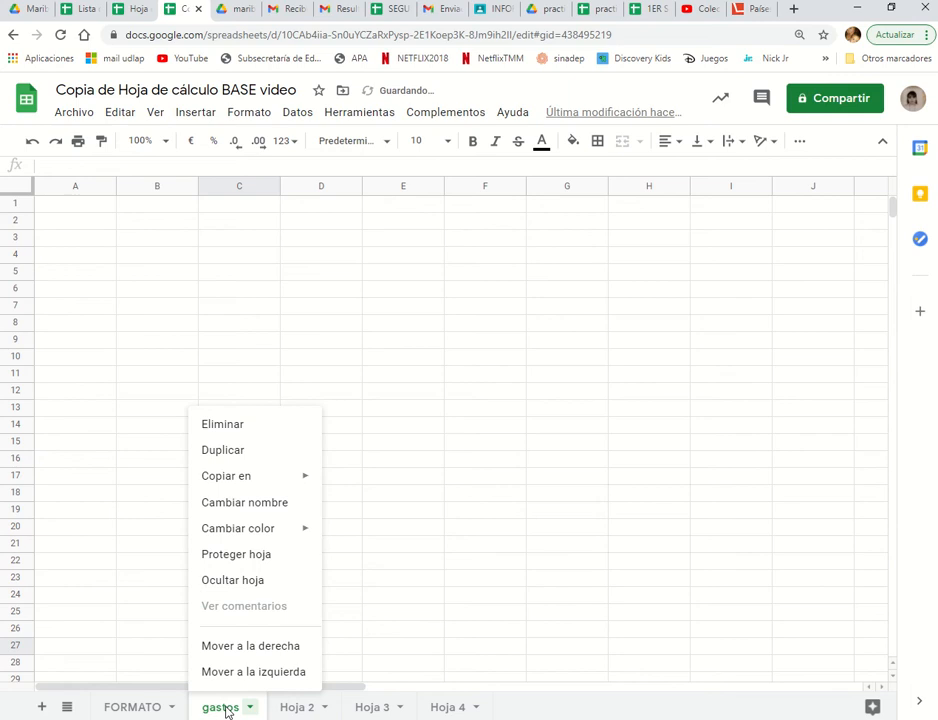
left_click(240, 502)
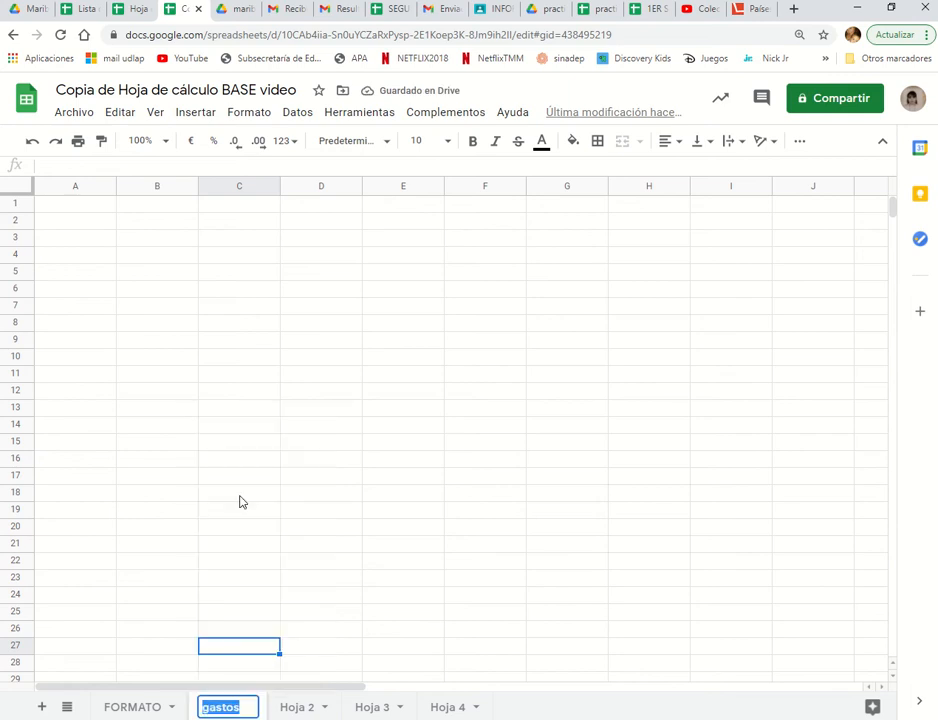
type("GASTOS")
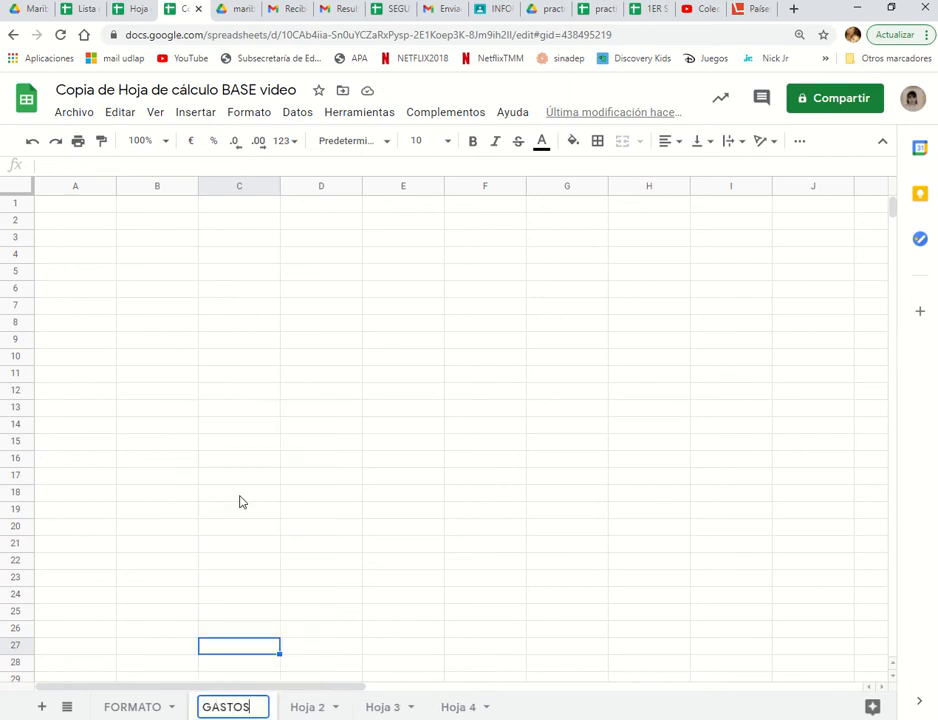
key("Return")
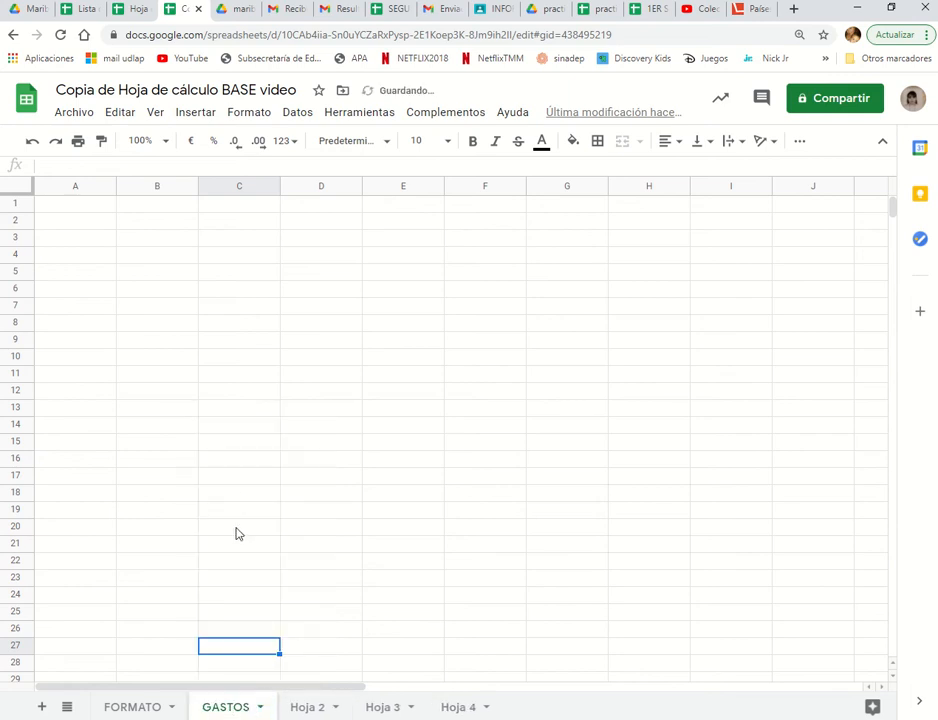
- Give the GASTOS sheet tab a dark yellow color and check it against the FORMATO sheet
left_click(262, 709)
mouse_move(248, 530)
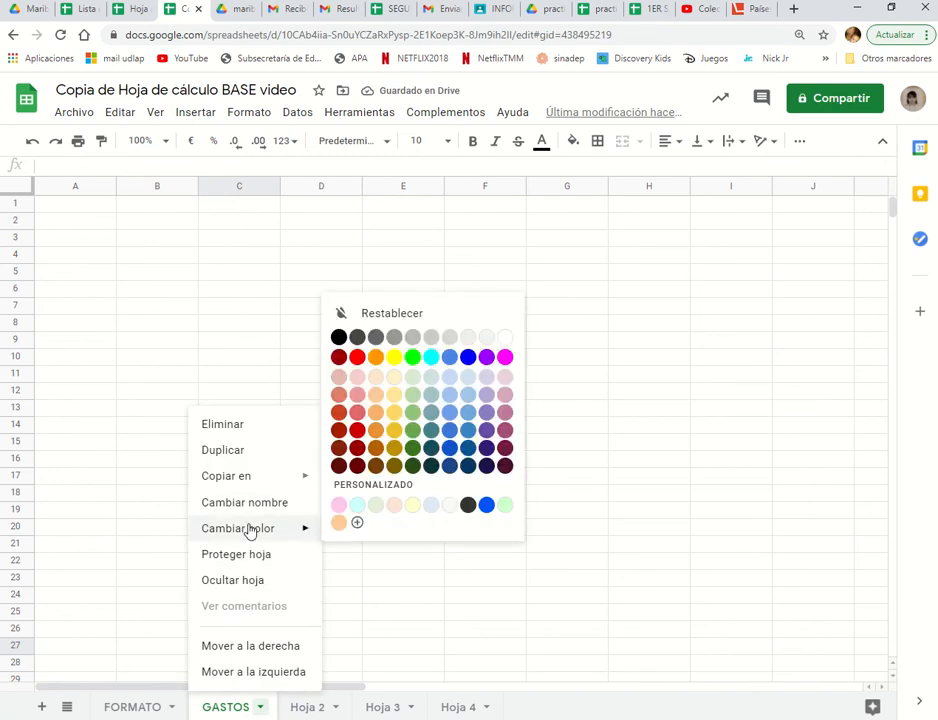
left_click(394, 428)
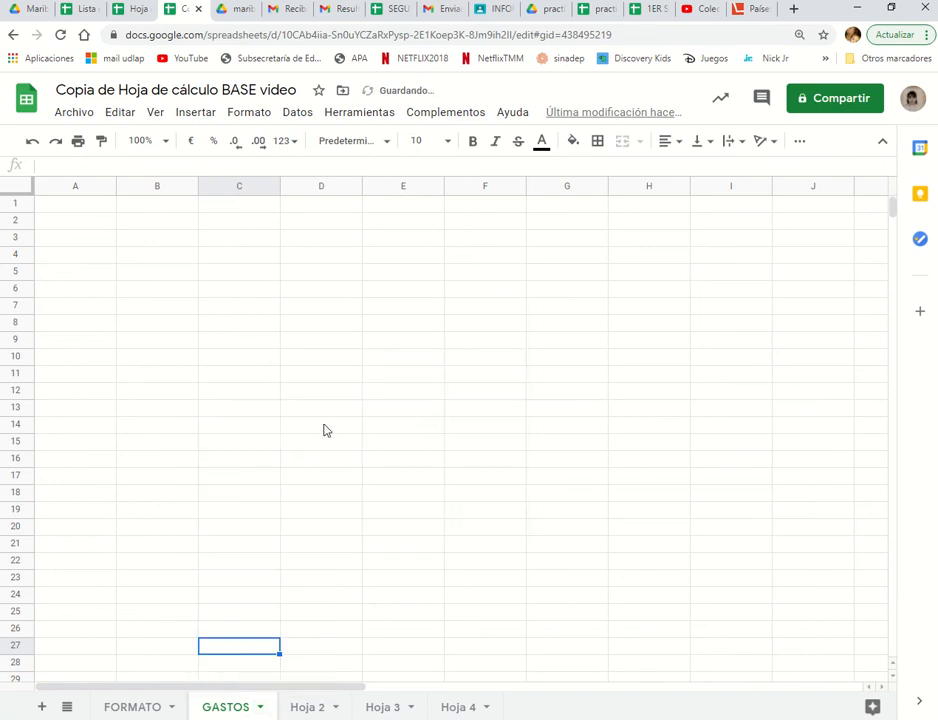
left_click(325, 429)
left_click(130, 707)
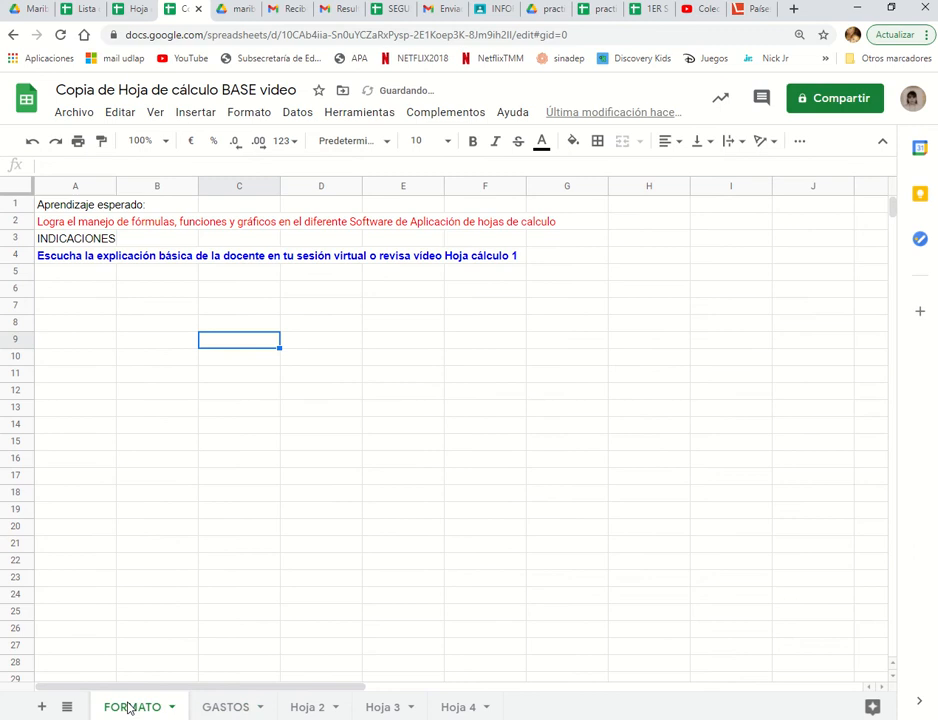
left_click(246, 709)
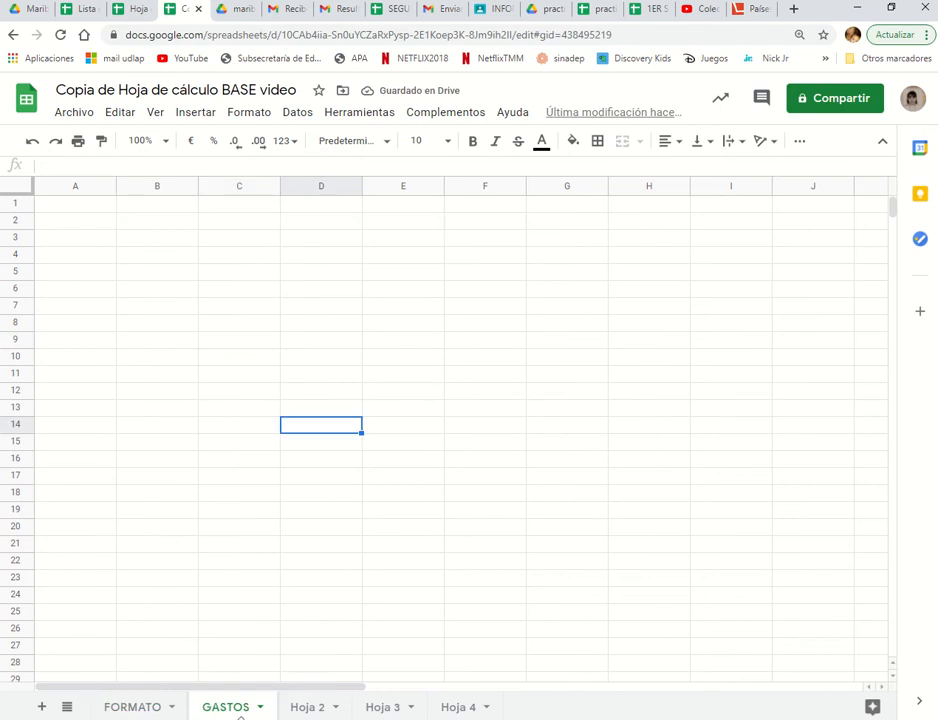
- Set the tab color of the FORMATO sheet to red
left_click(136, 710)
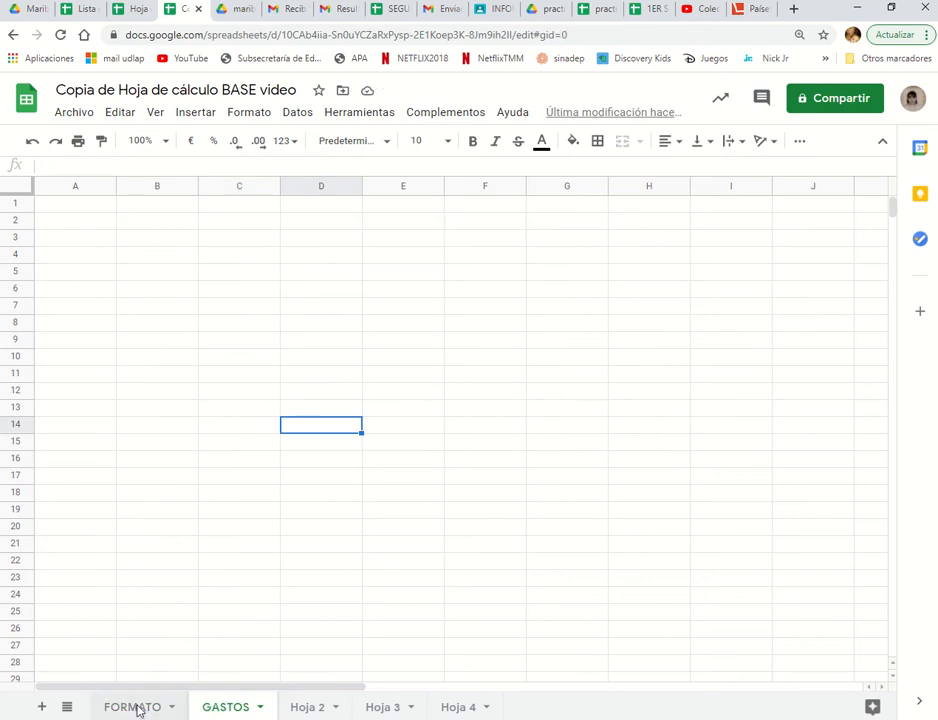
left_click(172, 708)
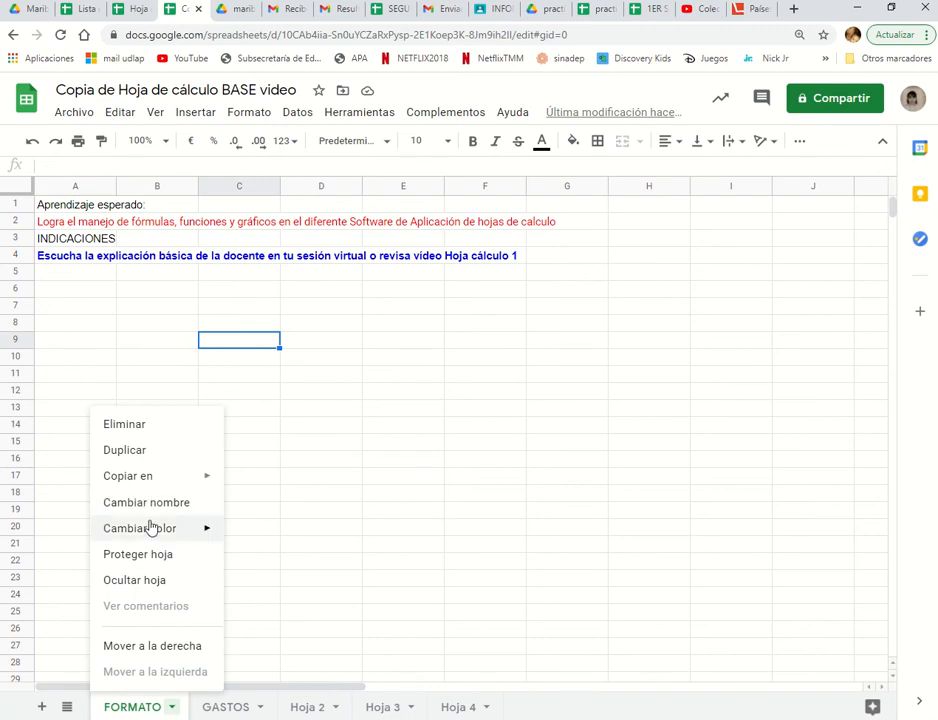
mouse_move(150, 529)
left_click(262, 359)
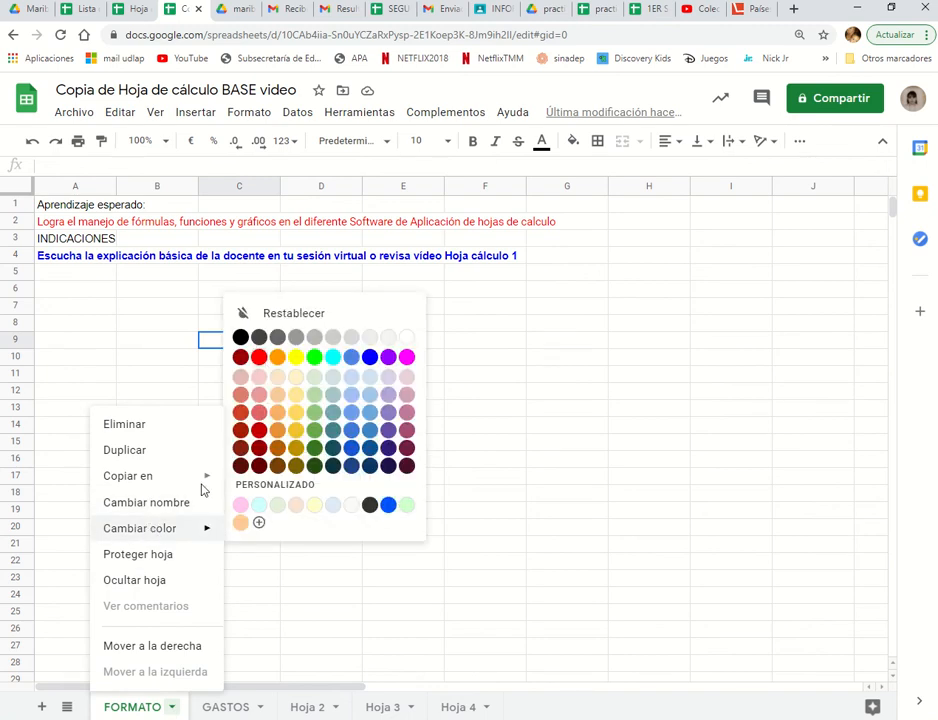
left_click(243, 527)
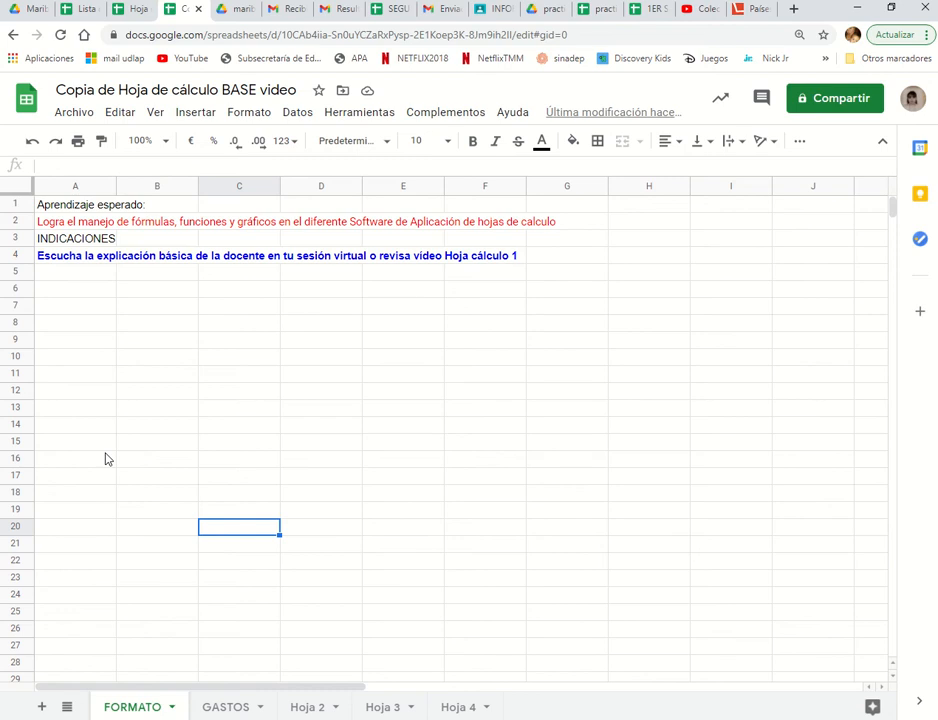
- Enter the heading NUMERO in cell A5 of the FORMATO sheet, with 1 in A6 and 2 in A7
left_click(73, 290)
left_click(72, 274)
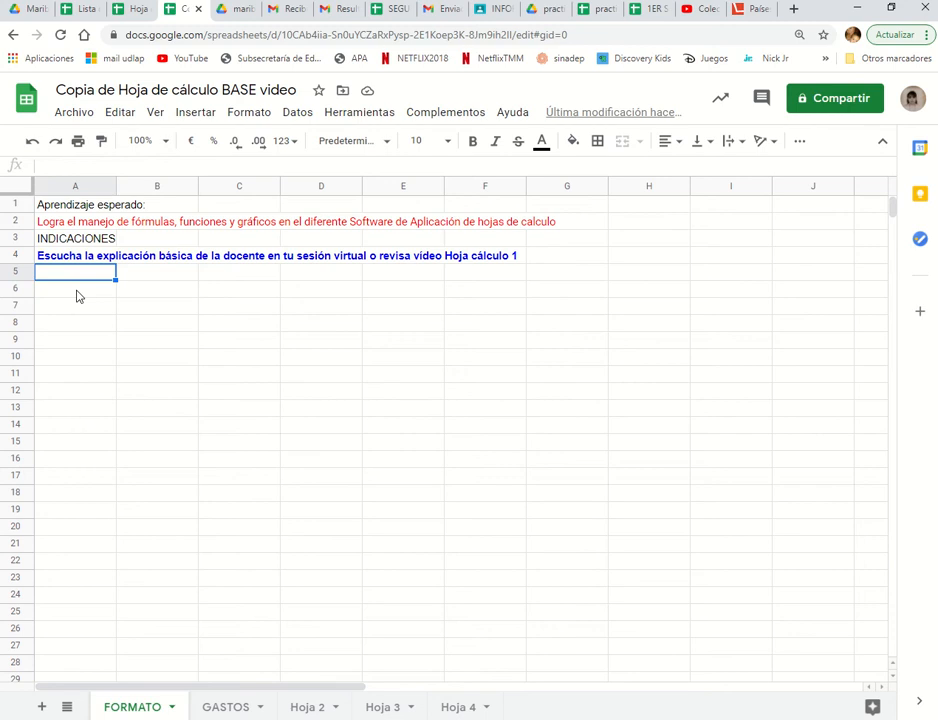
type("NUMERO")
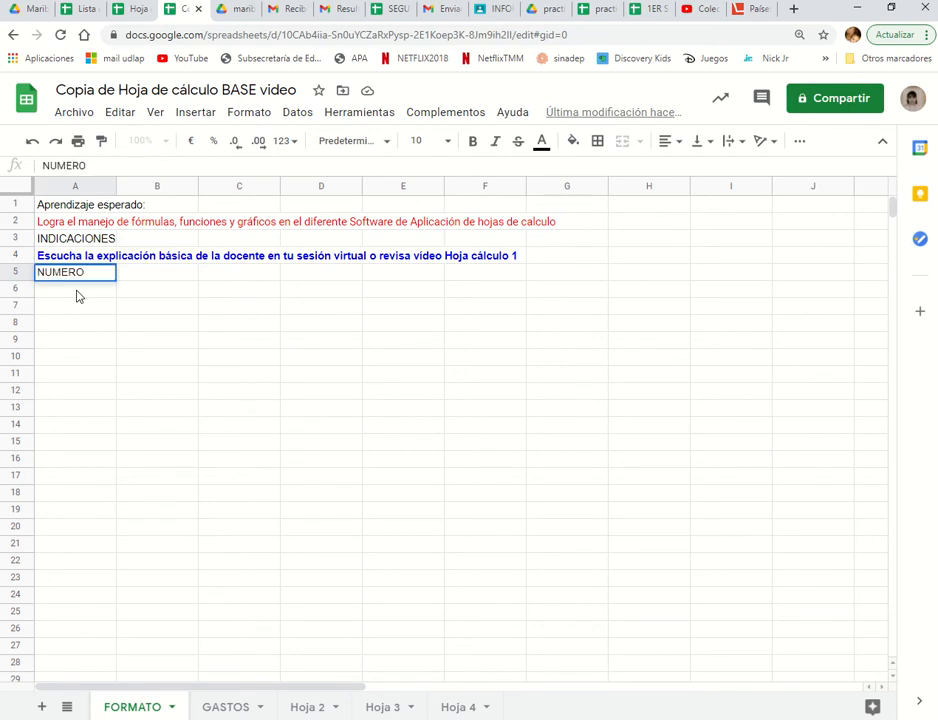
key("Return")
type("1")
key("Return")
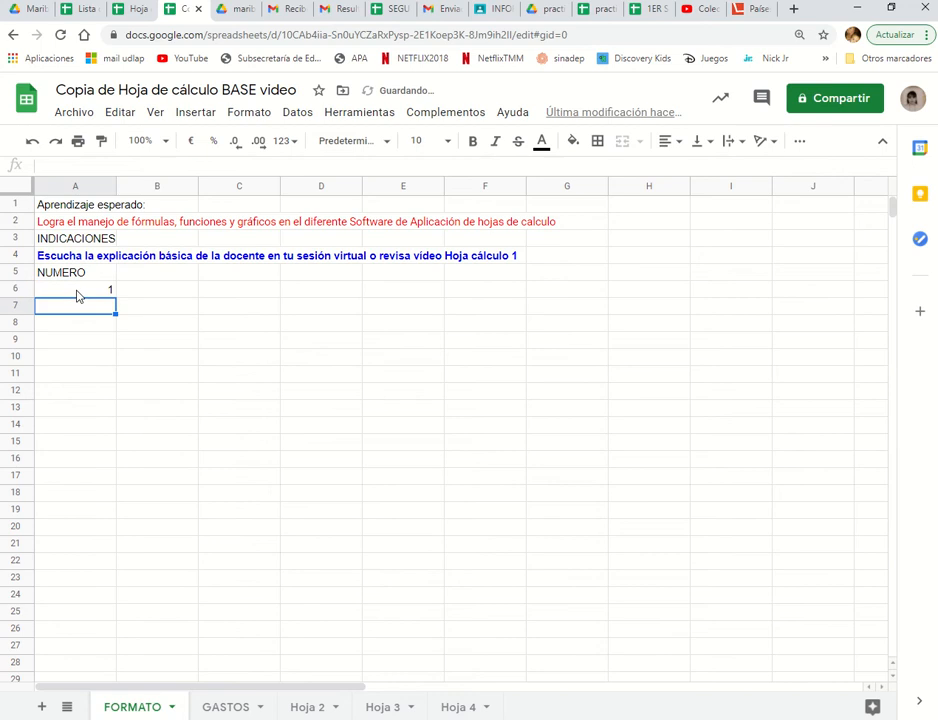
type("2")
key("Return")
- Extend the number series from A6:A7 down to cell A14 to fill it up to 9
key("Up")
left_click(77, 292)
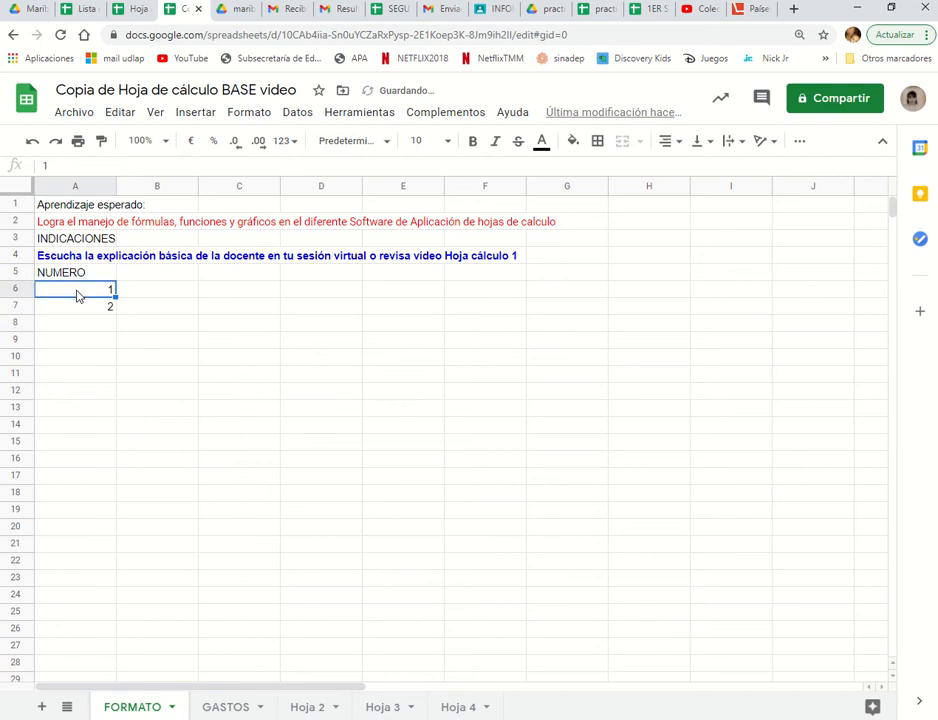
key("shift+Down")
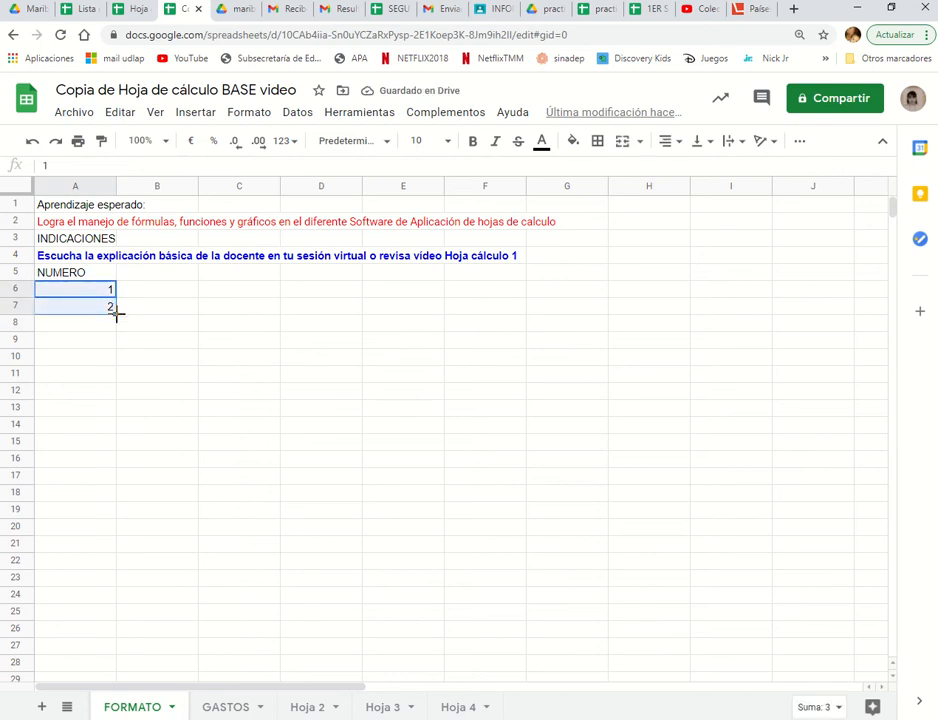
left_click_drag(116, 313, 115, 429)
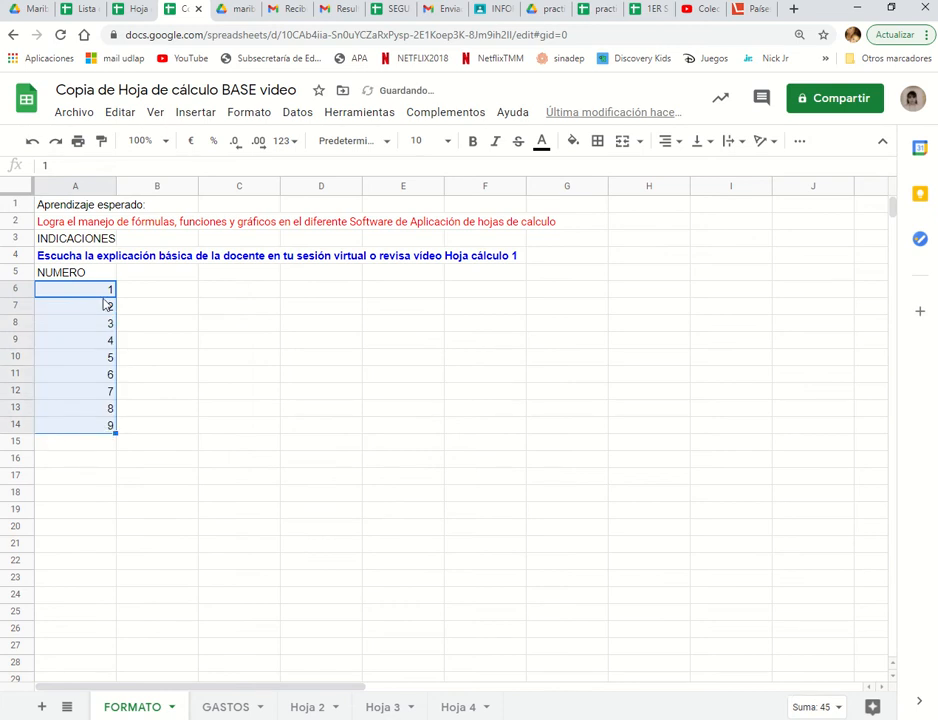
- Enter ENERO in cell B6 and extend the month series down to cell B14, ending at SEPTIEMBRE
left_click(156, 296)
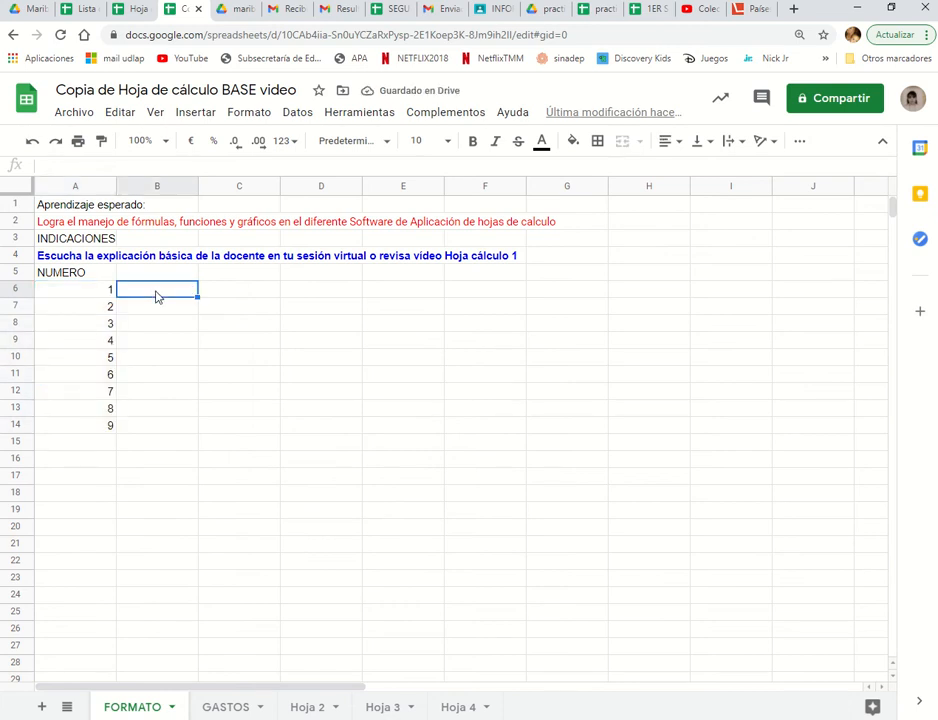
type("ENER")
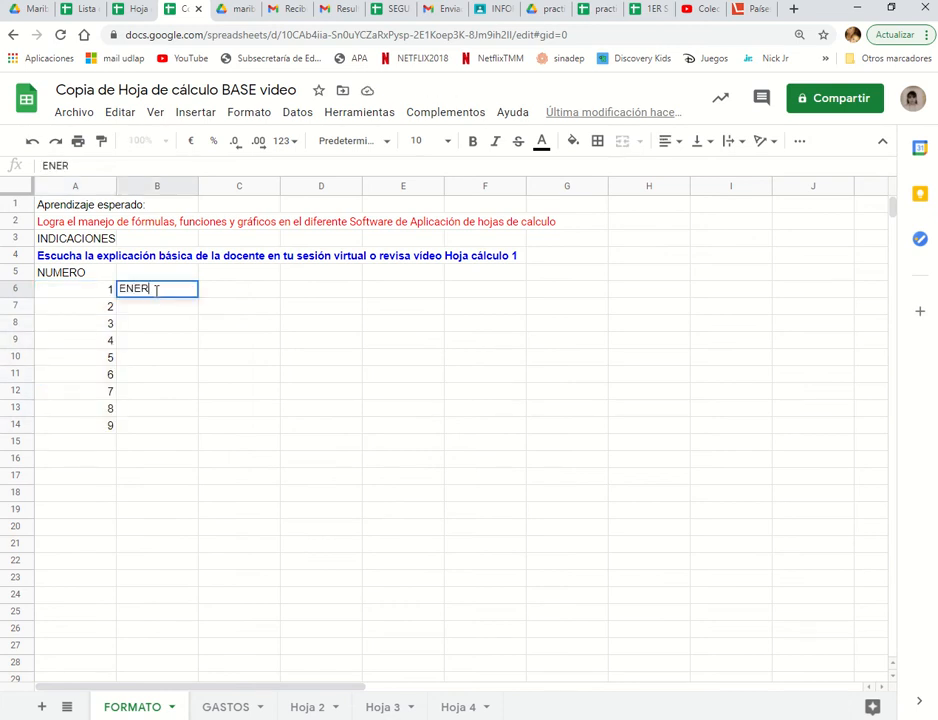
type("O")
key("Return")
left_click(155, 291)
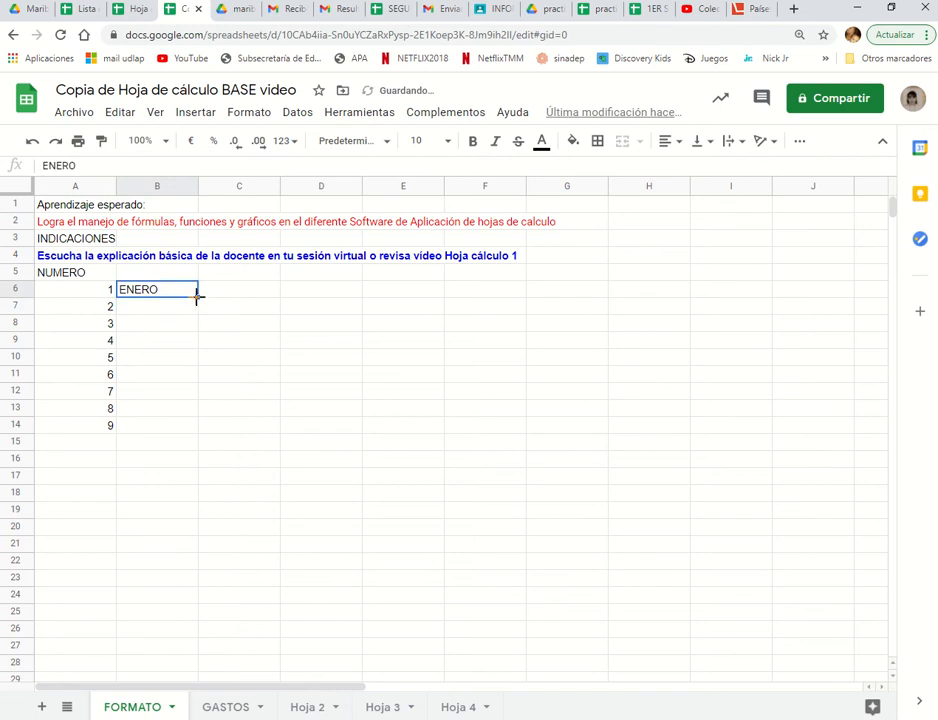
left_click_drag(198, 297, 197, 424)
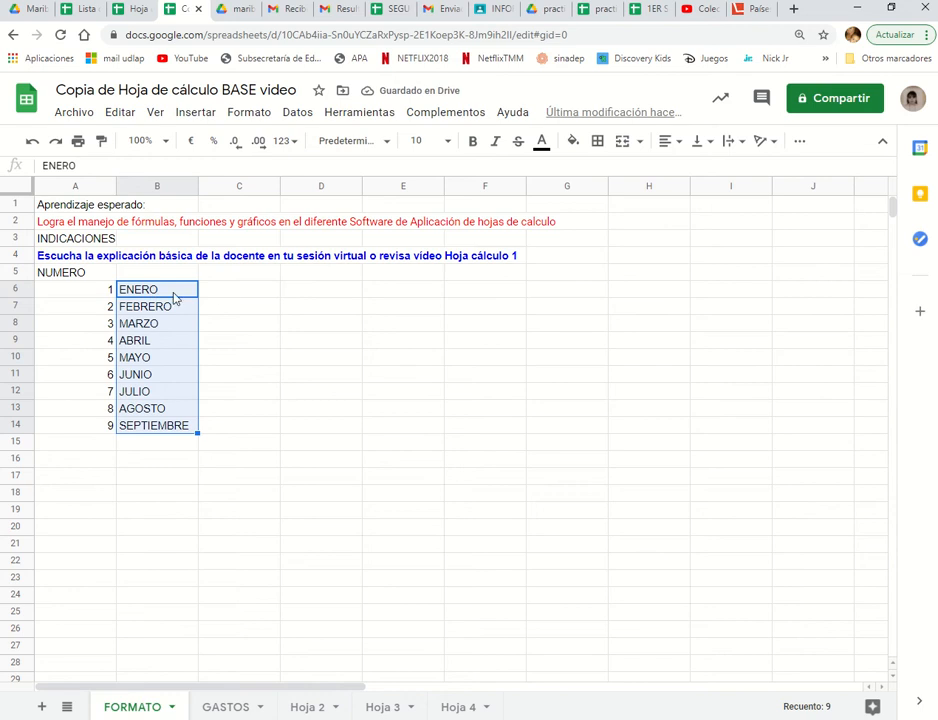
- Enter LUN in cell C6 and extend the abbreviated weekday series down to cell C14
left_click(233, 295)
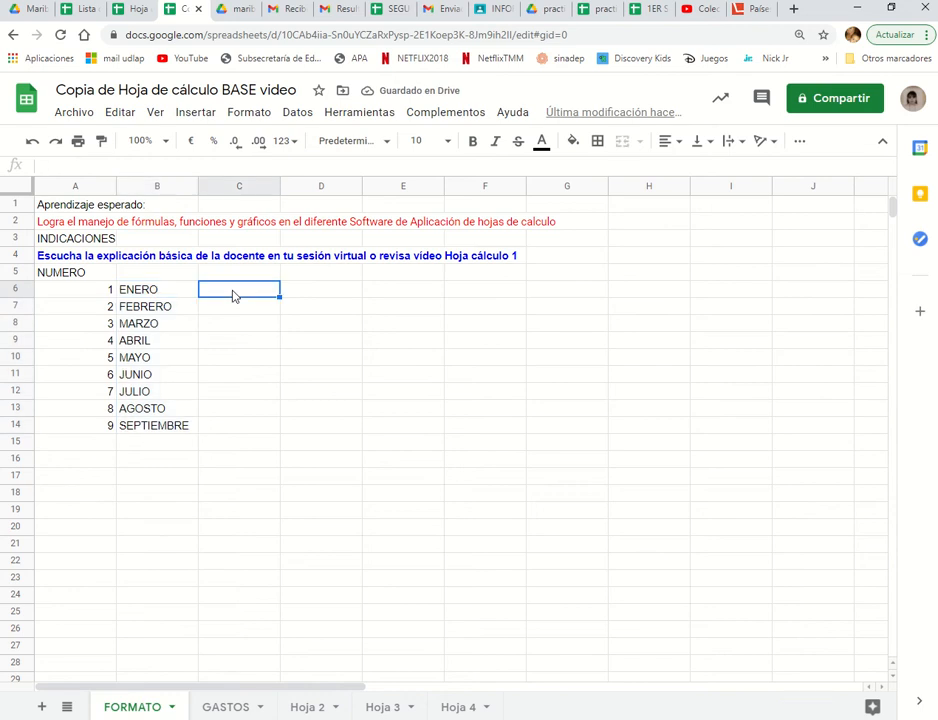
type("LUN")
key("Return")
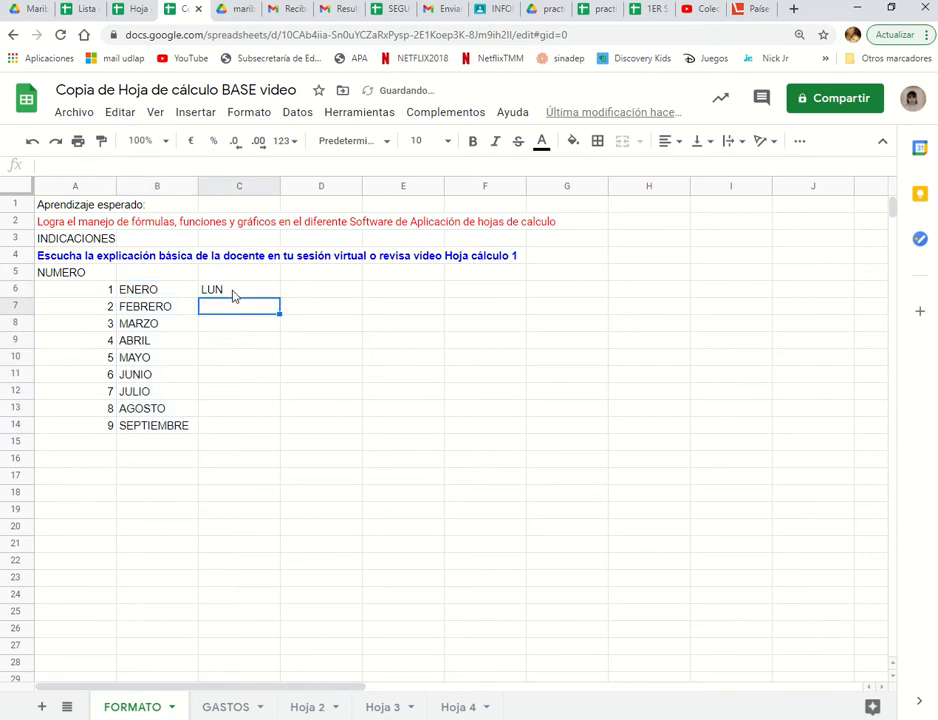
left_click(233, 295)
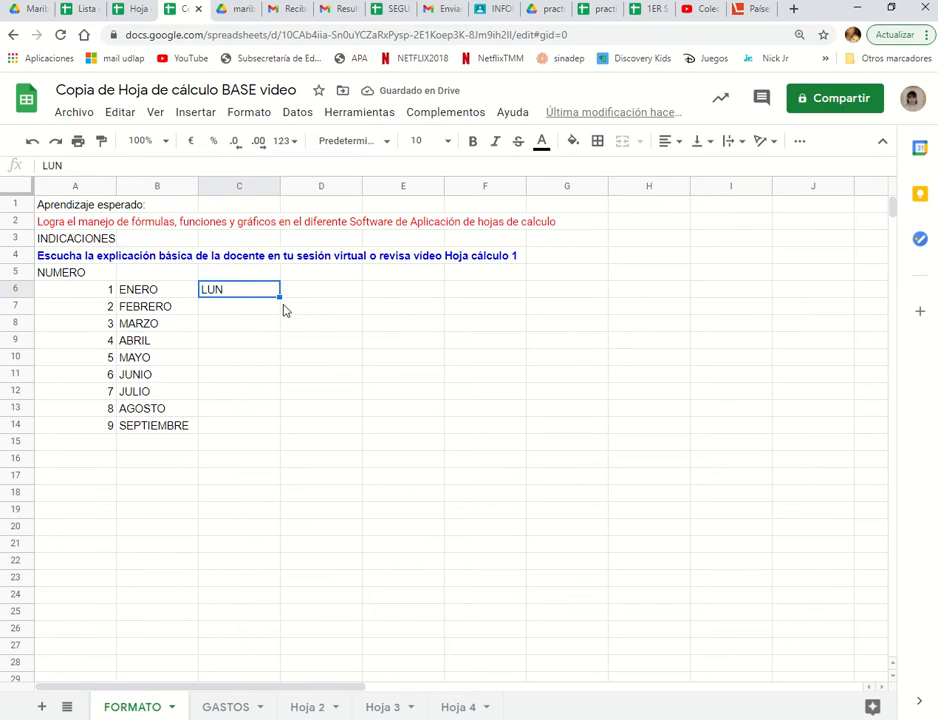
left_click_drag(277, 297, 276, 431)
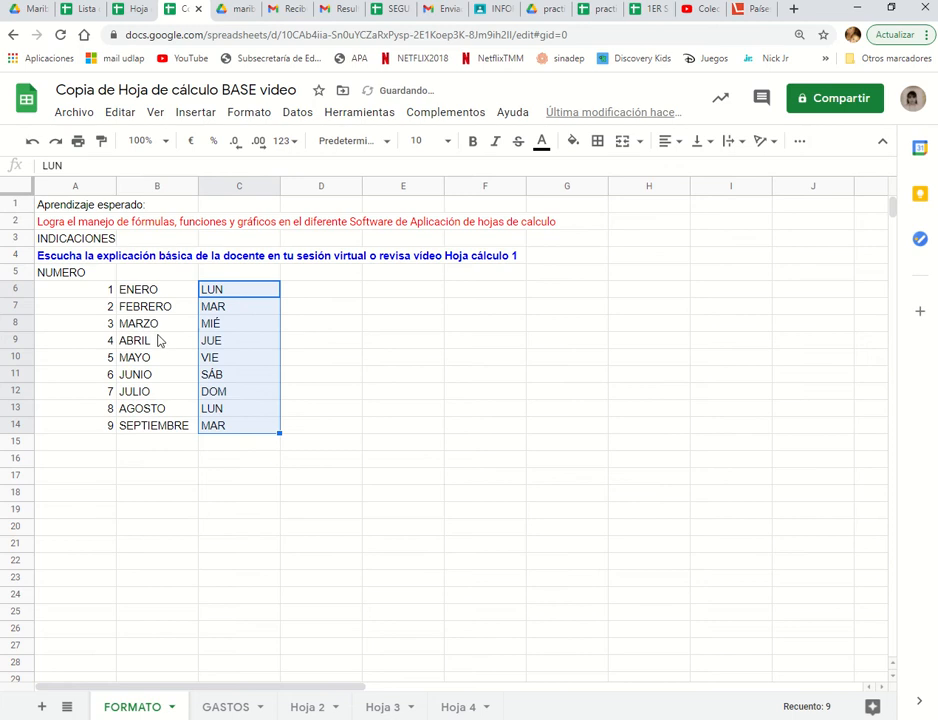
- Enter 50 in D6 and 100 in D7, and extend the series down to D14 to fill it up to 450
left_click(302, 297)
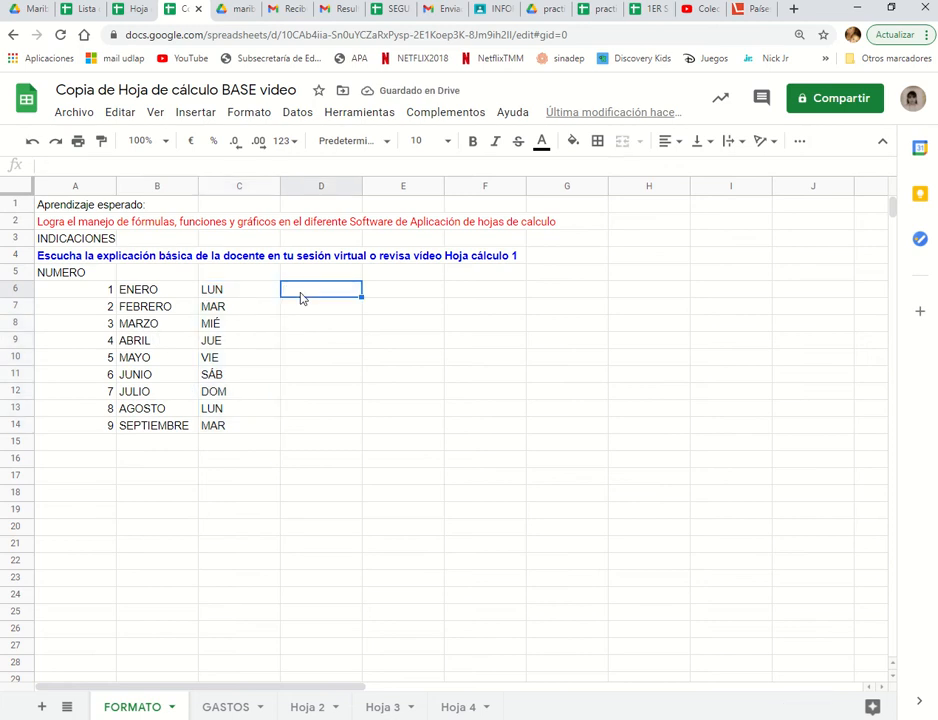
type("50")
key("Return")
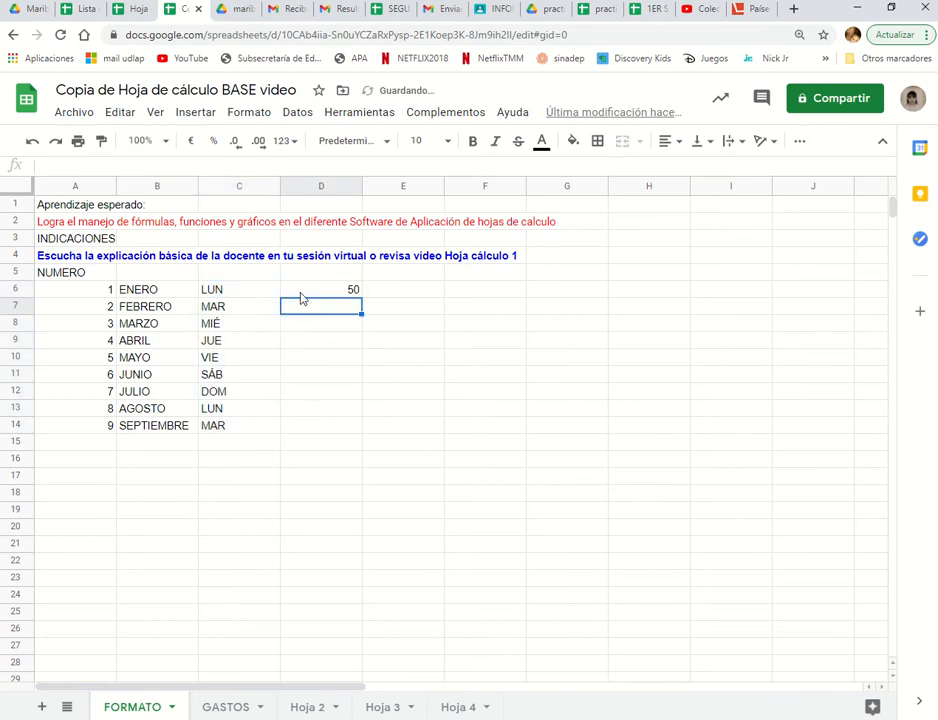
type("100")
key("Return")
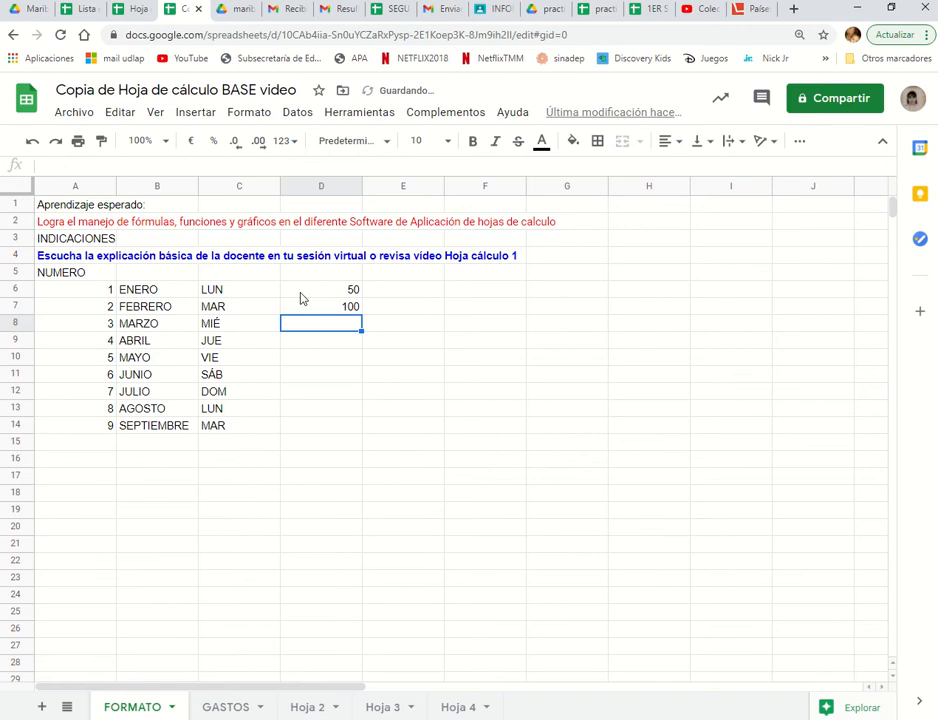
left_click(302, 295)
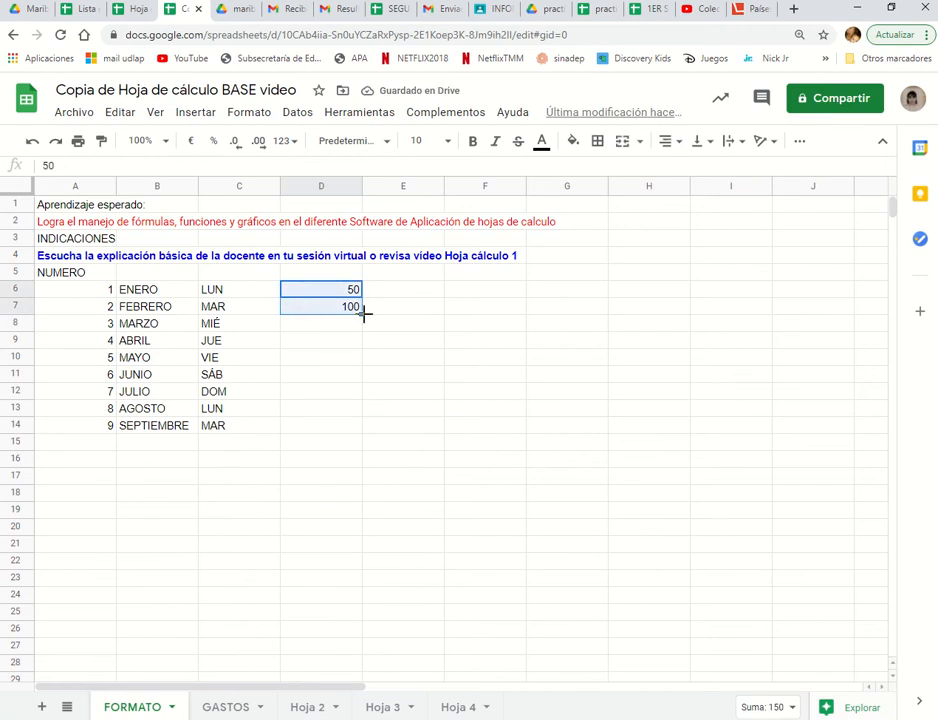
left_click_drag(362, 314, 360, 430)
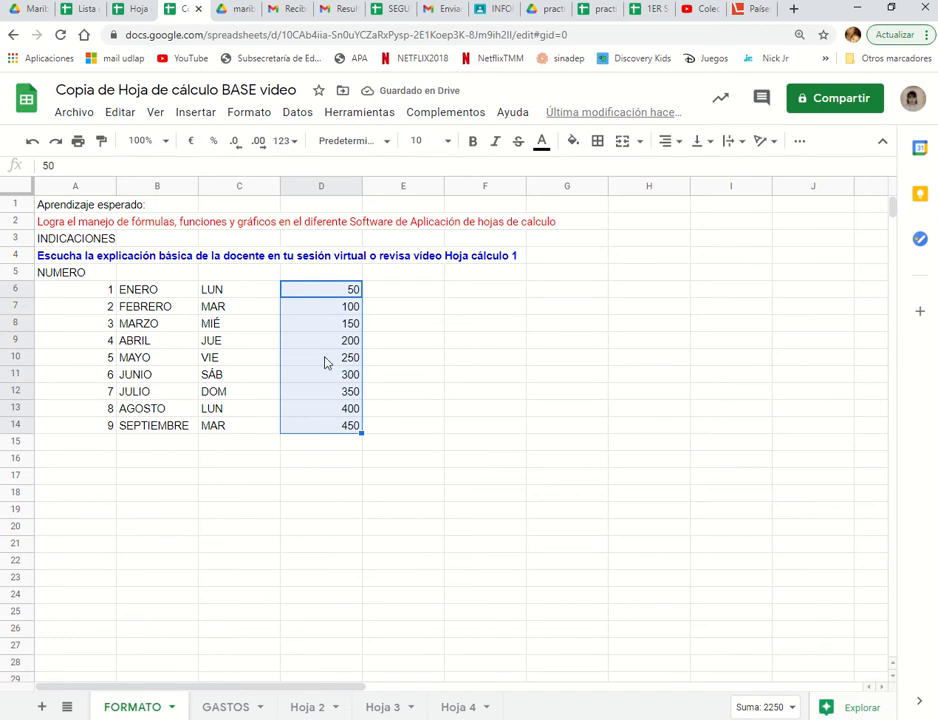
- Enter LUNES in cell B16 and extend the weekday series across the row to VIERNES in F16
left_click(140, 467)
type("LUNES")
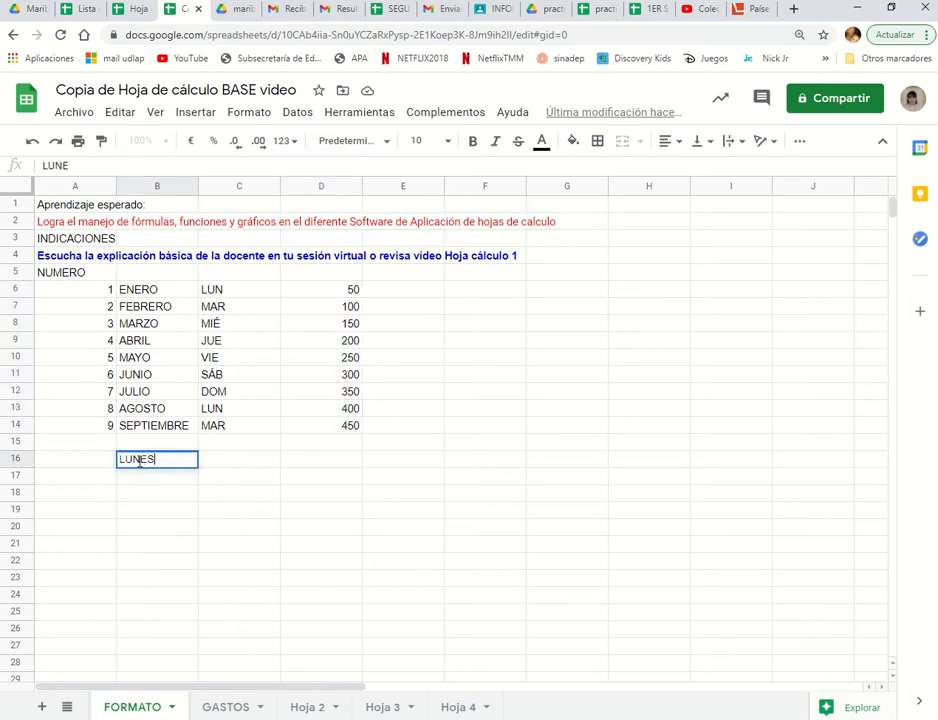
key("Return")
left_click(148, 465)
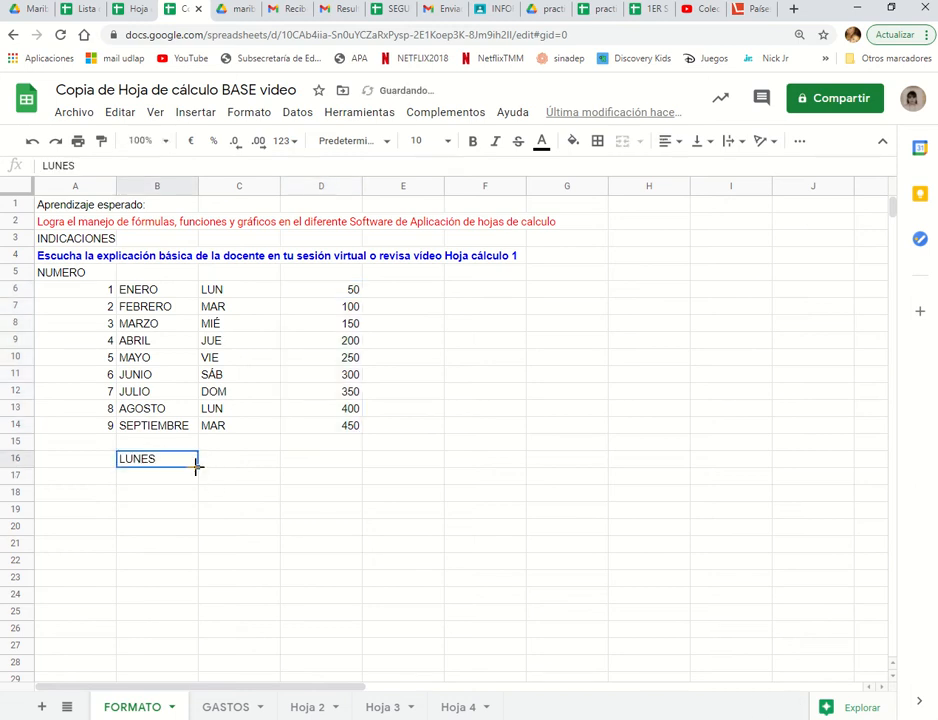
left_click_drag(198, 467, 503, 472)
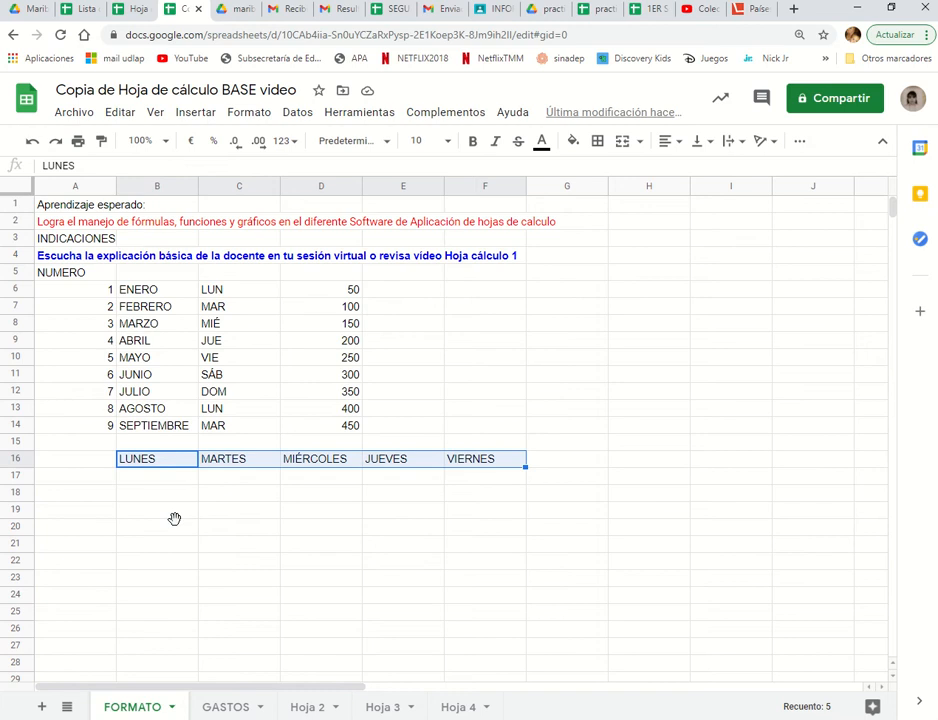
left_click(174, 519)
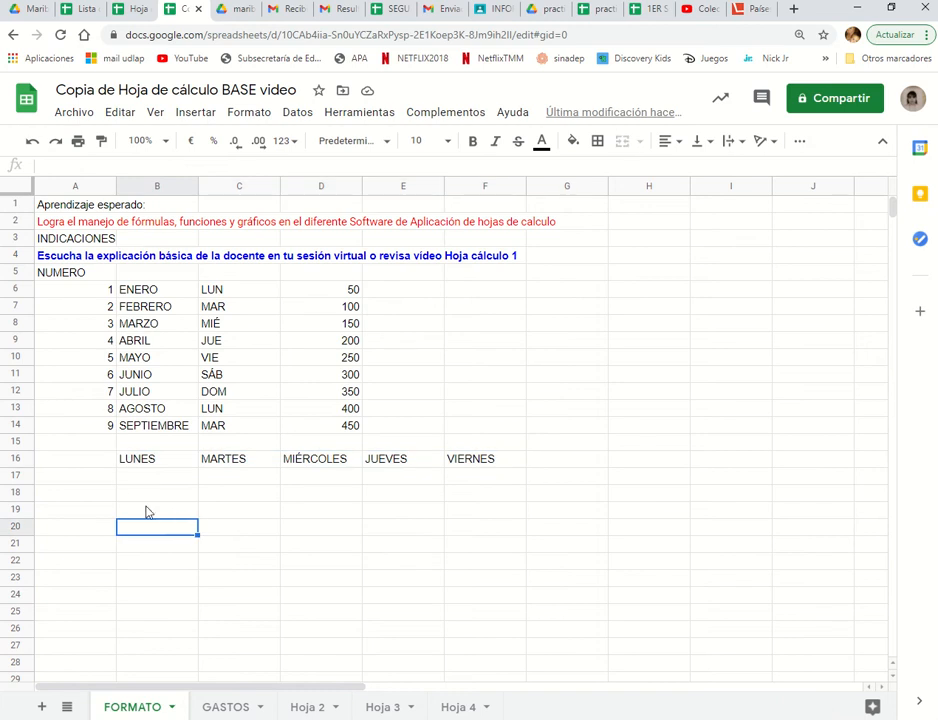
- Enter the heading DIAS DE LA SEMENA in cell B15, above the weekday row
left_click(146, 445)
type("DI")
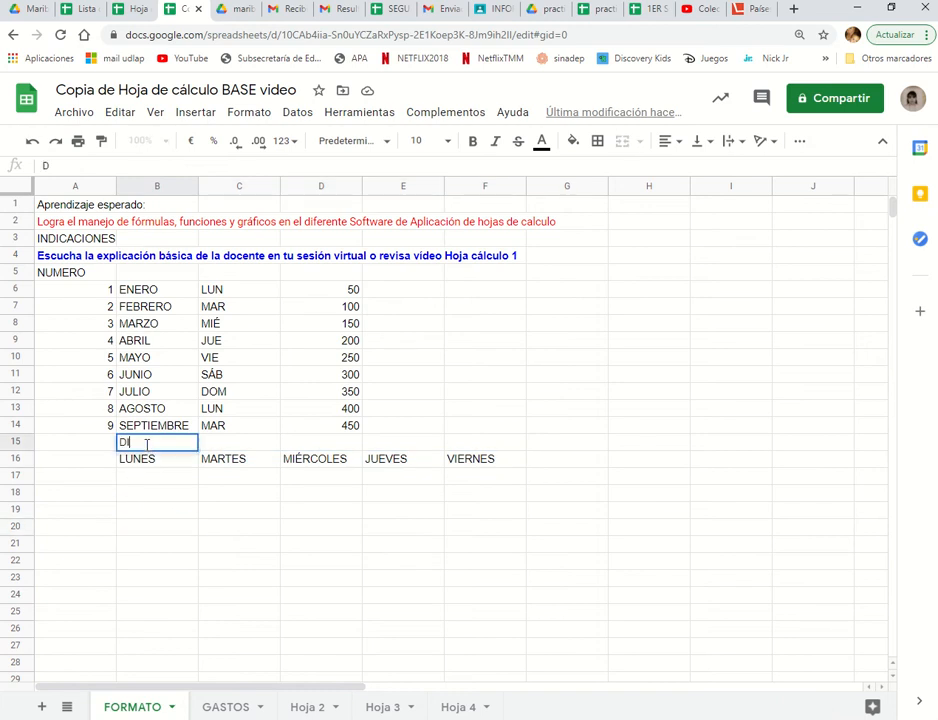
type("AS DE LA SEMENA")
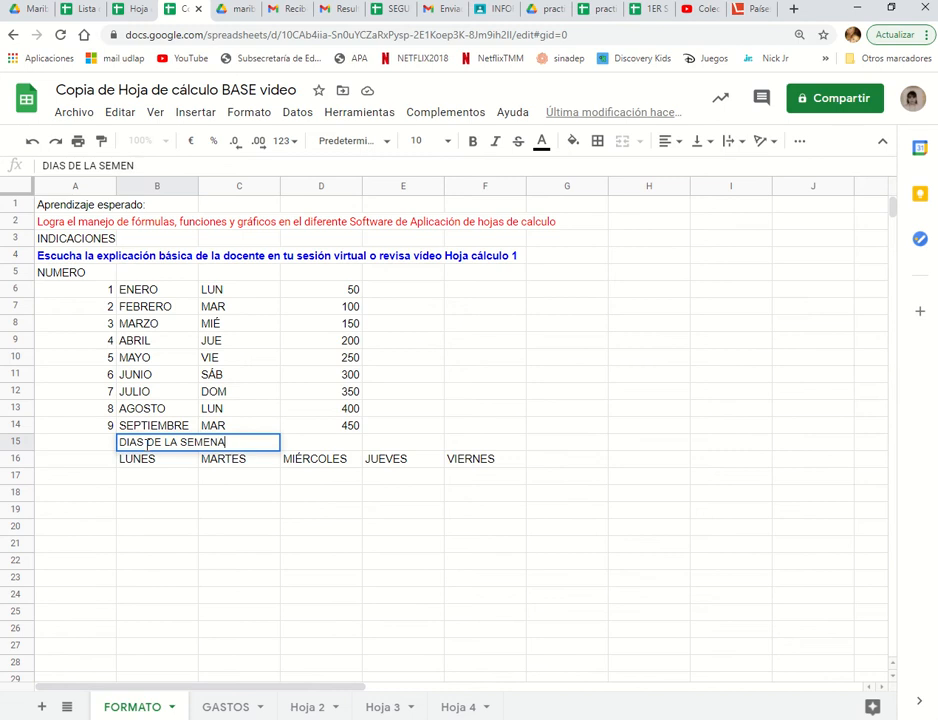
key("Return")
- Merge cells B15:F15 across the weekday columns and center the heading horizontally
left_click(146, 446)
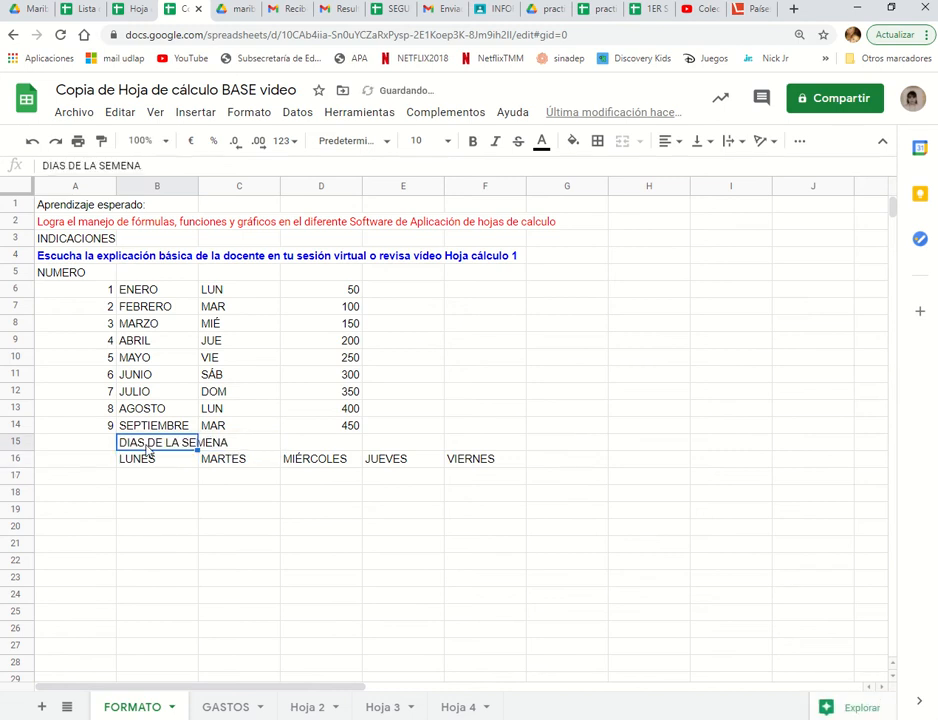
key("shift+Right")
key("shift+Right")
key("shift+Right")
key("shift+Right")
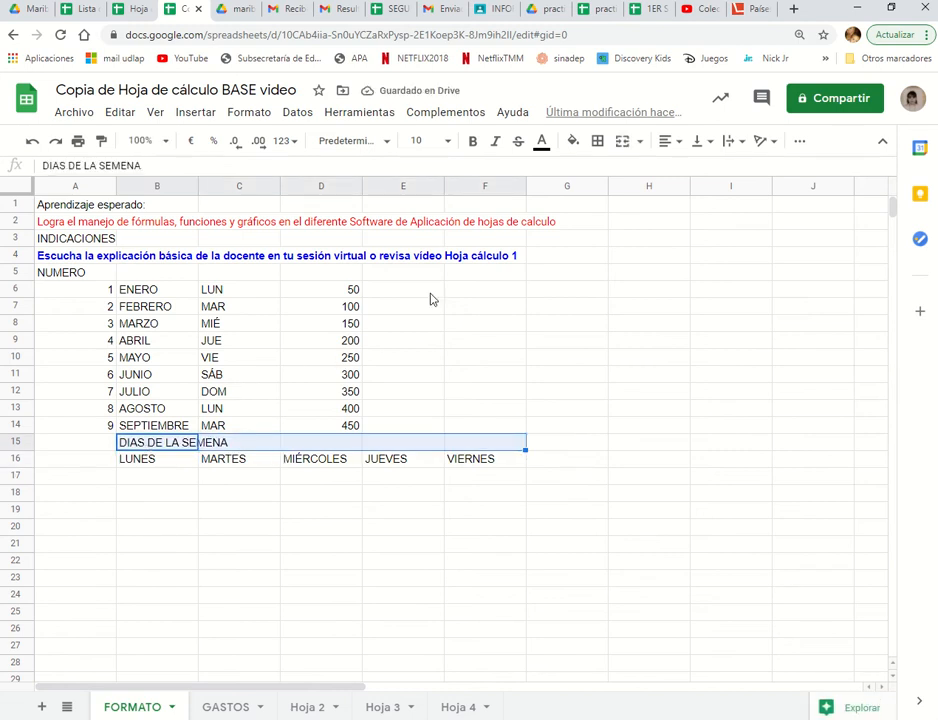
left_click(621, 142)
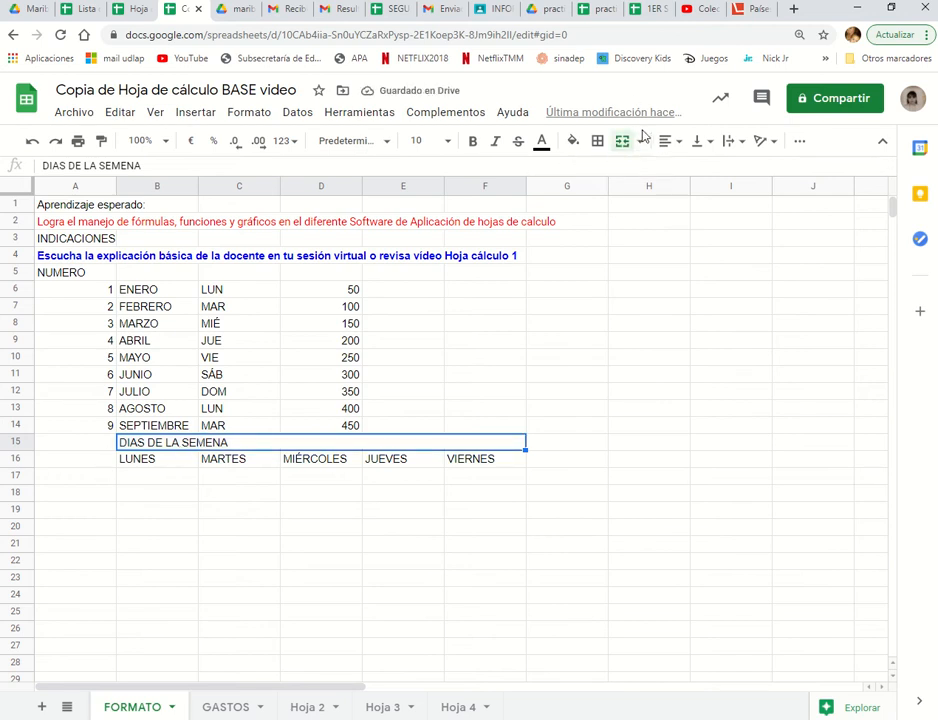
left_click(672, 143)
left_click(689, 170)
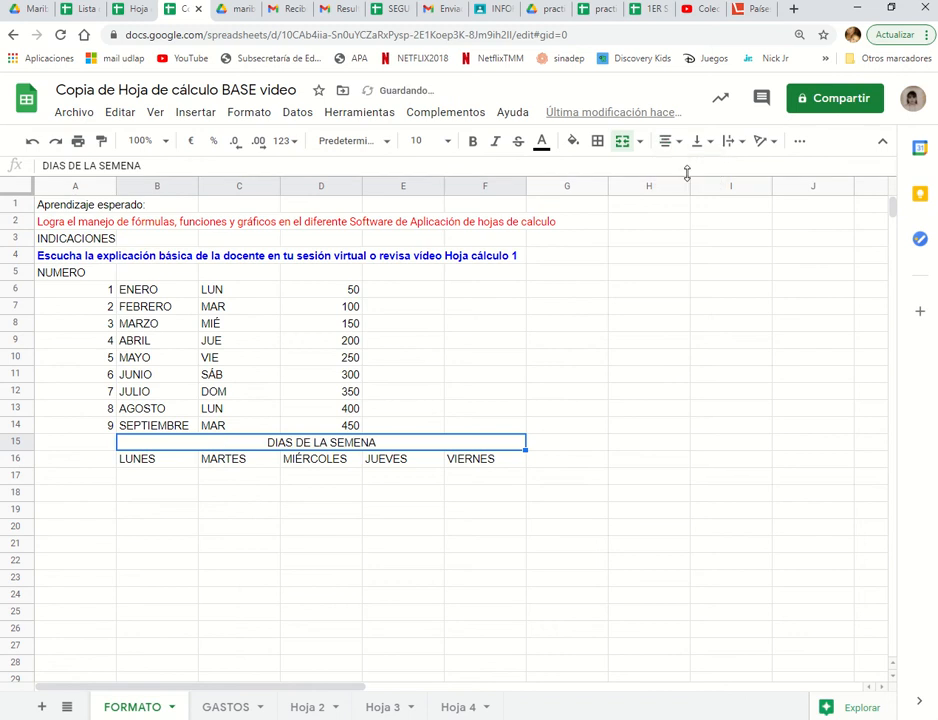
left_click(180, 549)
left_click(214, 442)
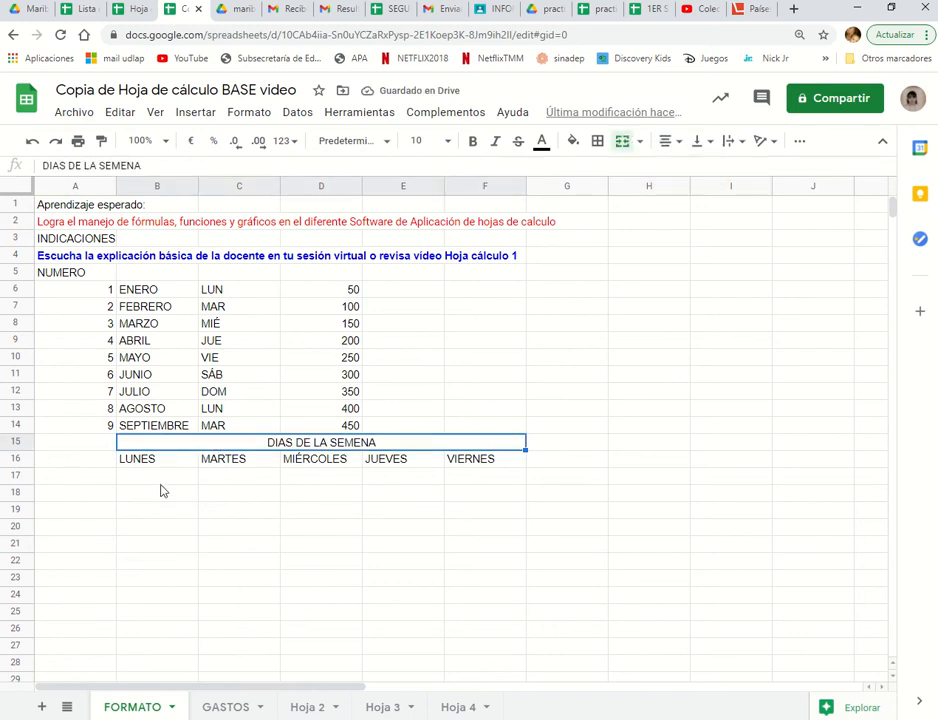
- Apply the Moneda number format to the values in cells D6:D7
left_click(321, 292)
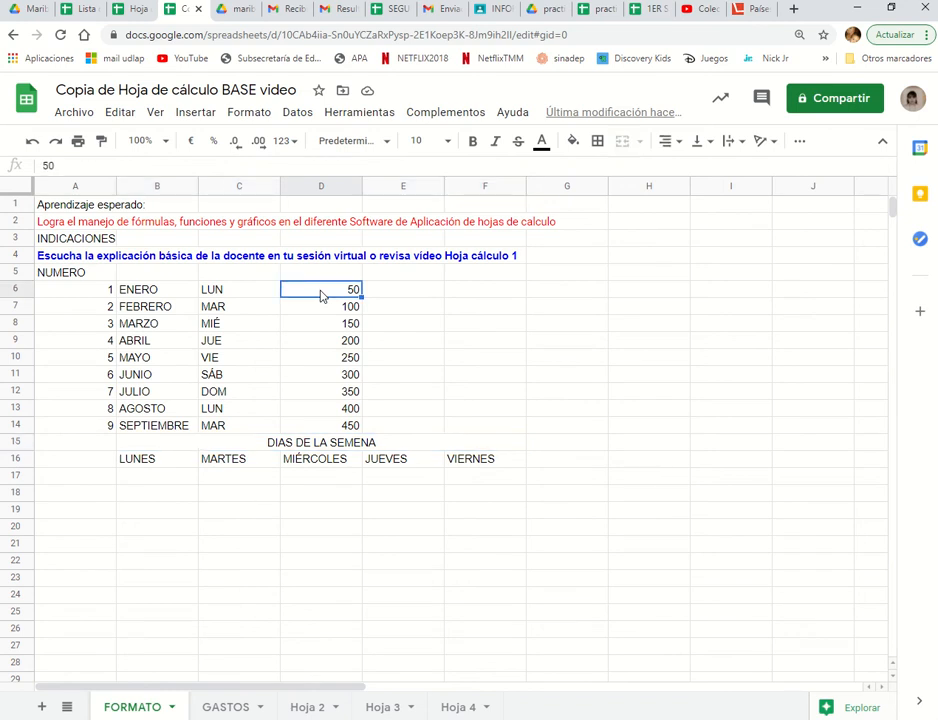
left_click_drag(321, 295, 321, 300)
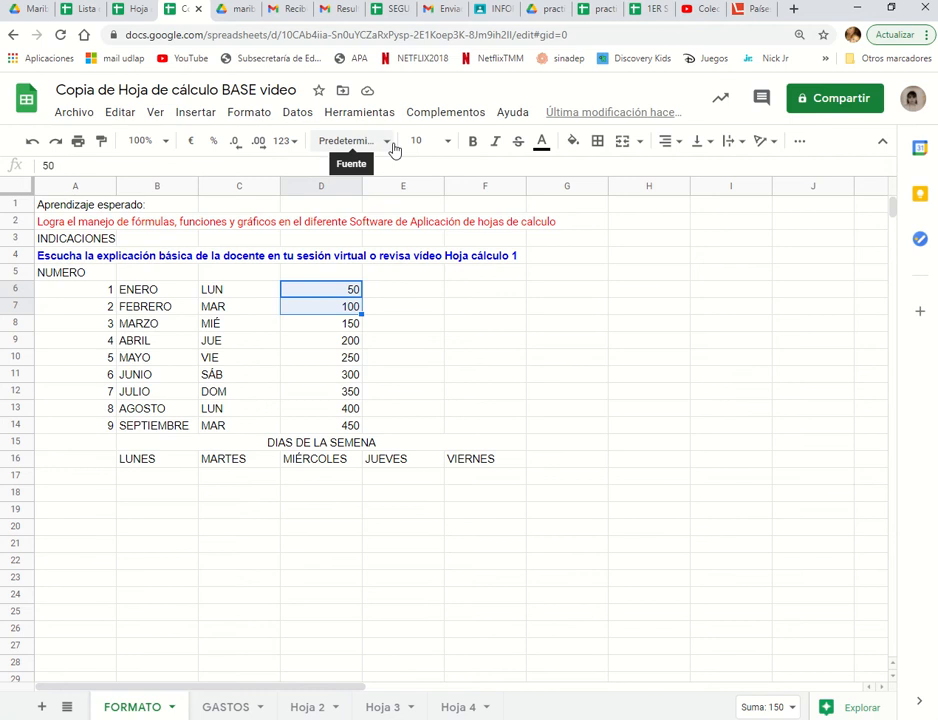
left_click(248, 114)
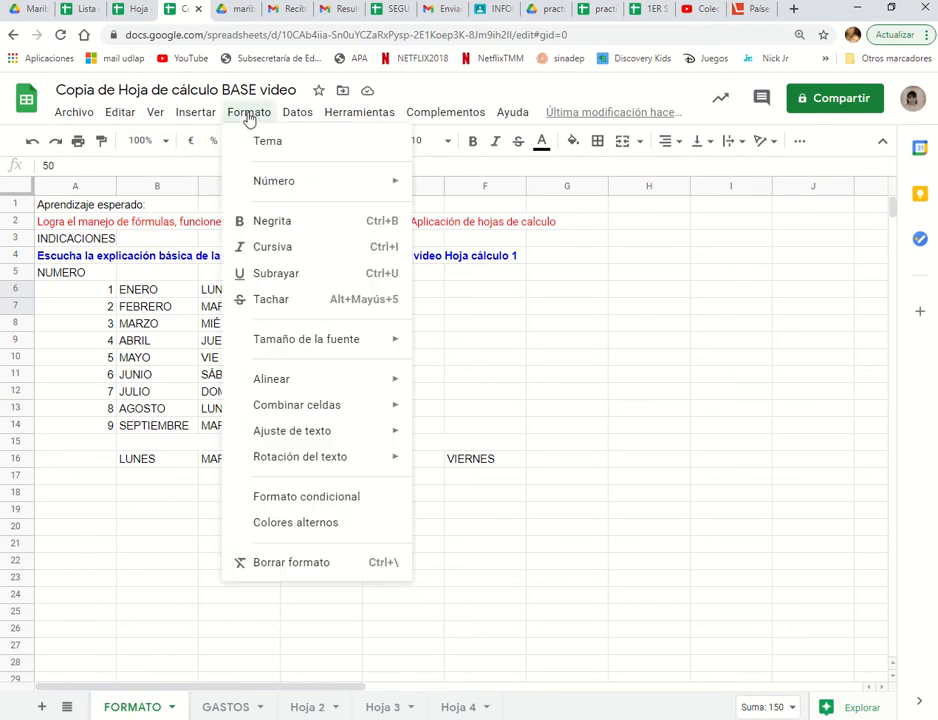
mouse_move(274, 186)
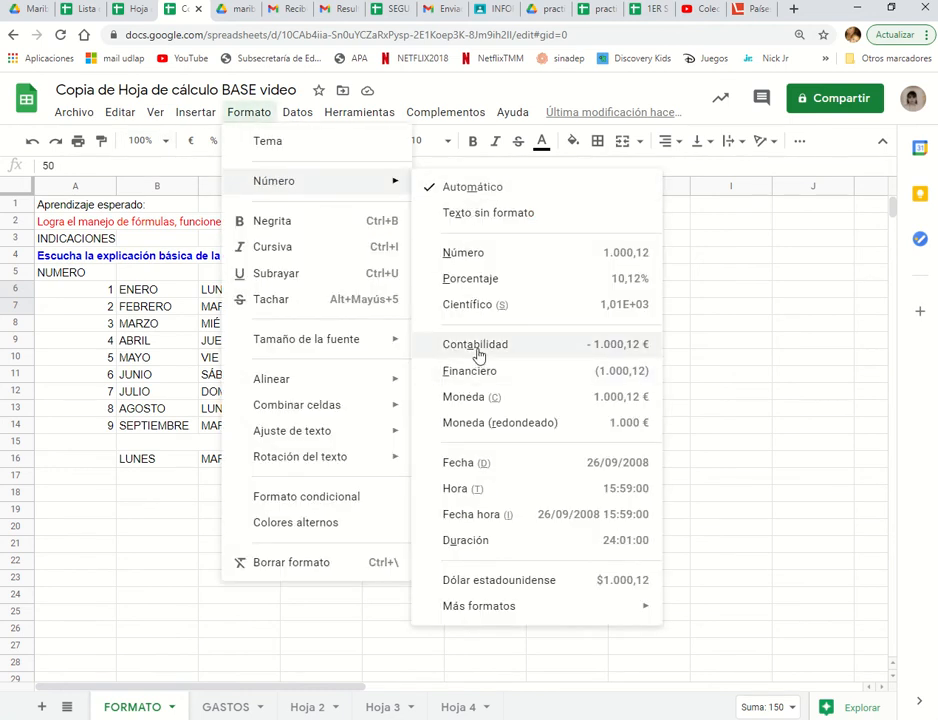
left_click(477, 397)
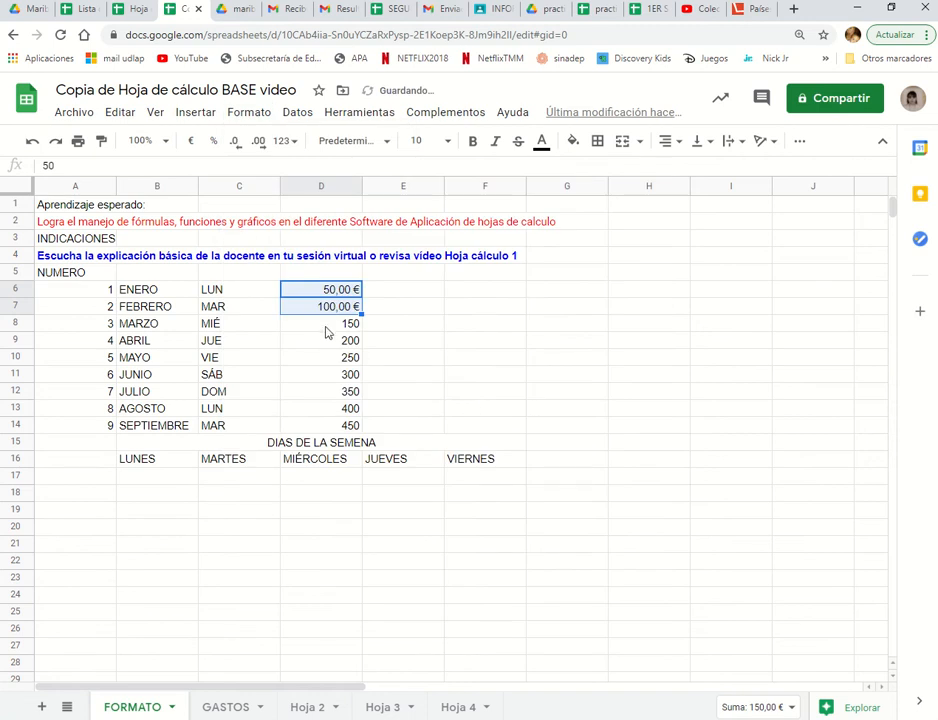
- Apply the Contabilidad number format to the values in cells D8:D10
left_click_drag(326, 332, 325, 362)
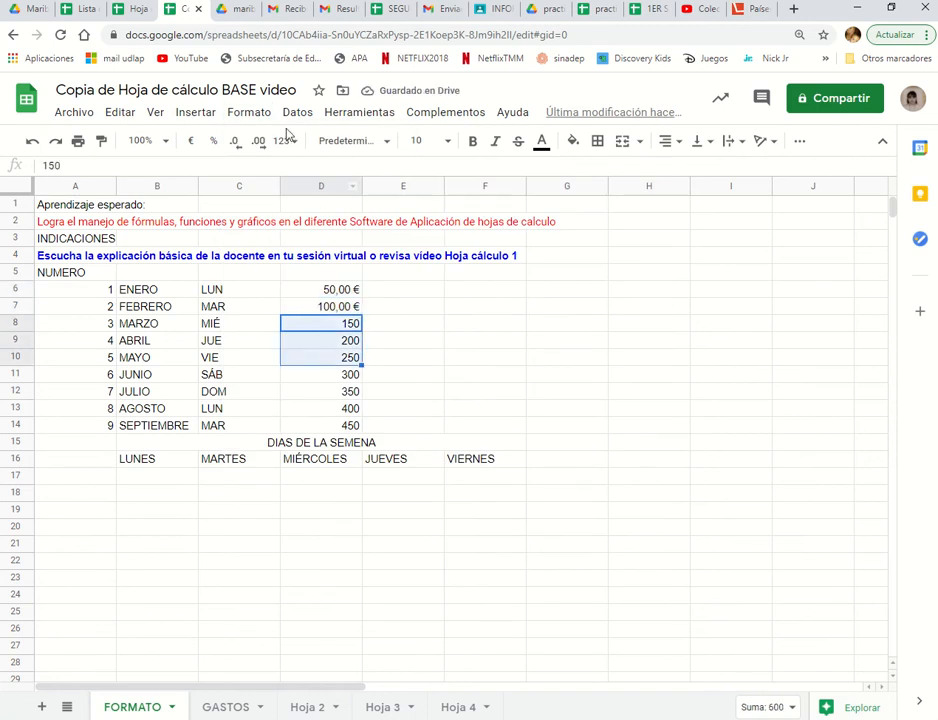
left_click(256, 116)
mouse_move(303, 193)
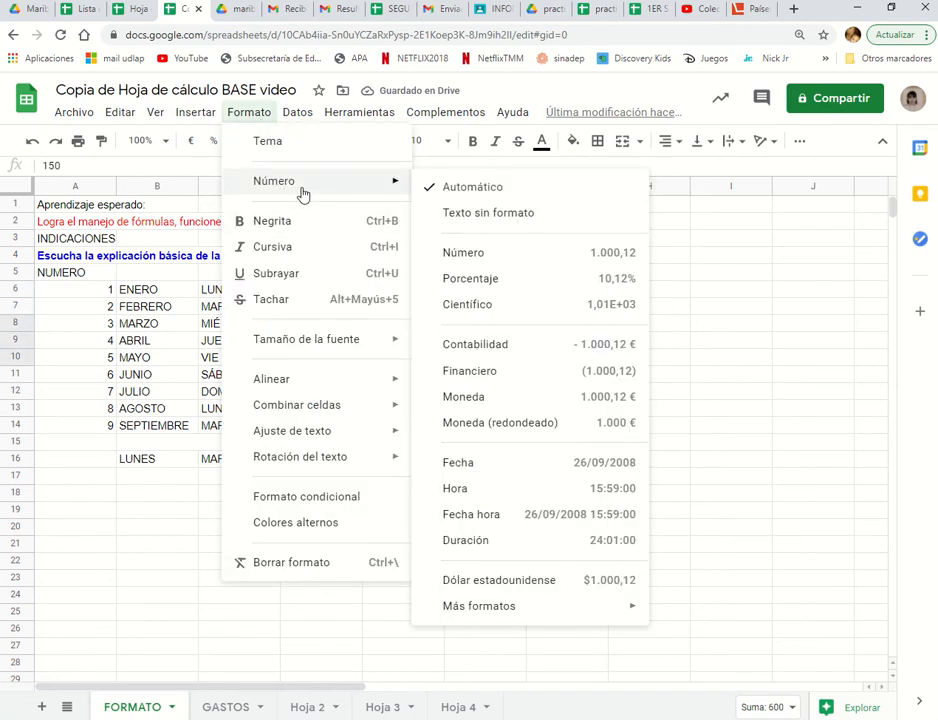
left_click(493, 349)
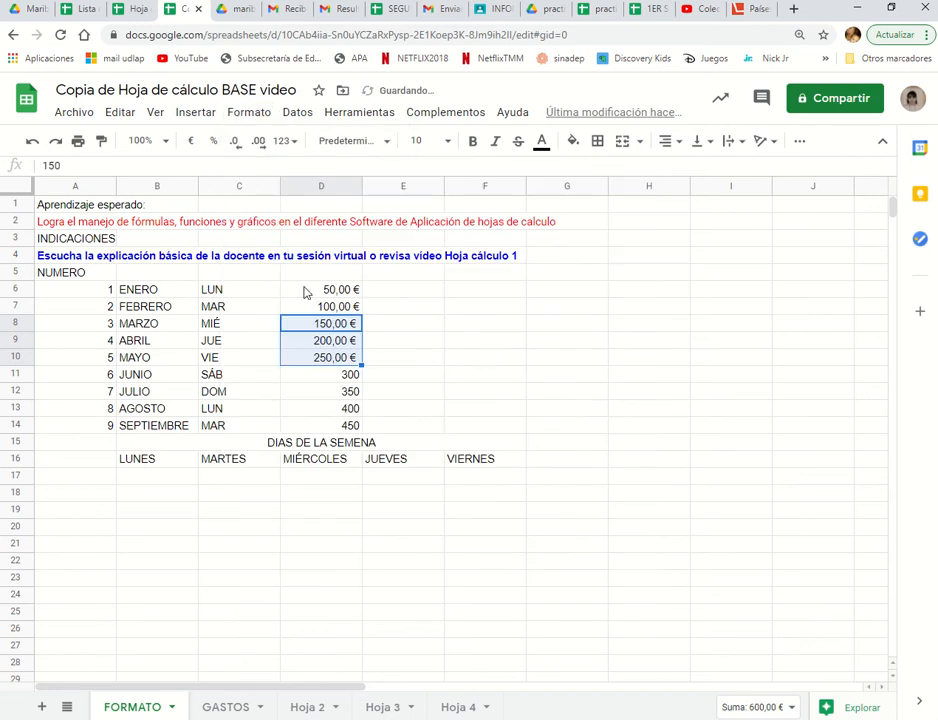
- Change the format of cells D8:D10 to Número with two decimals
left_click(250, 112)
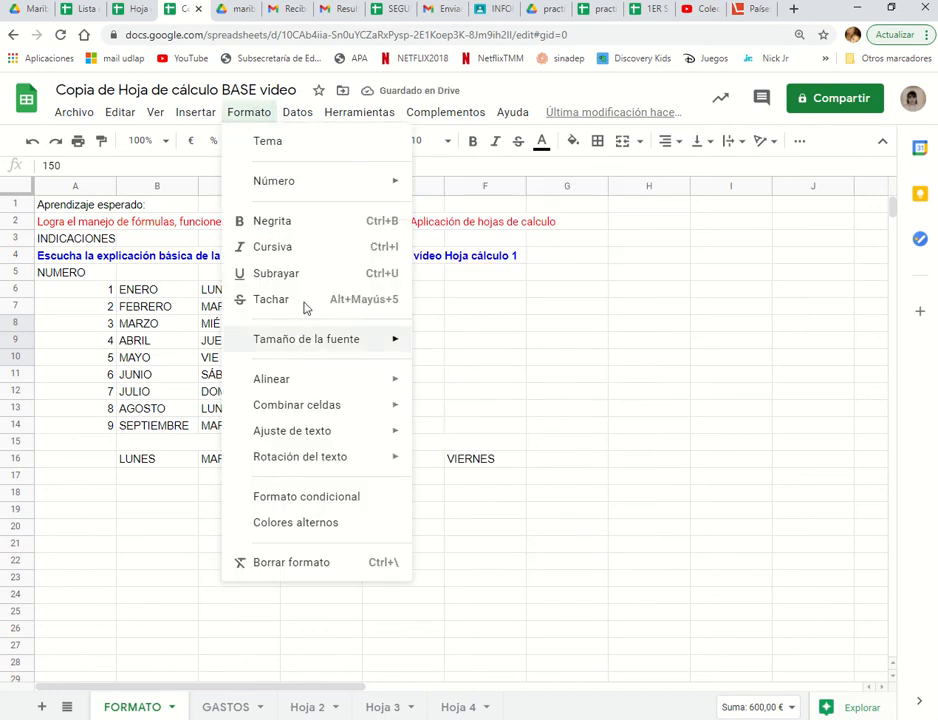
mouse_move(305, 186)
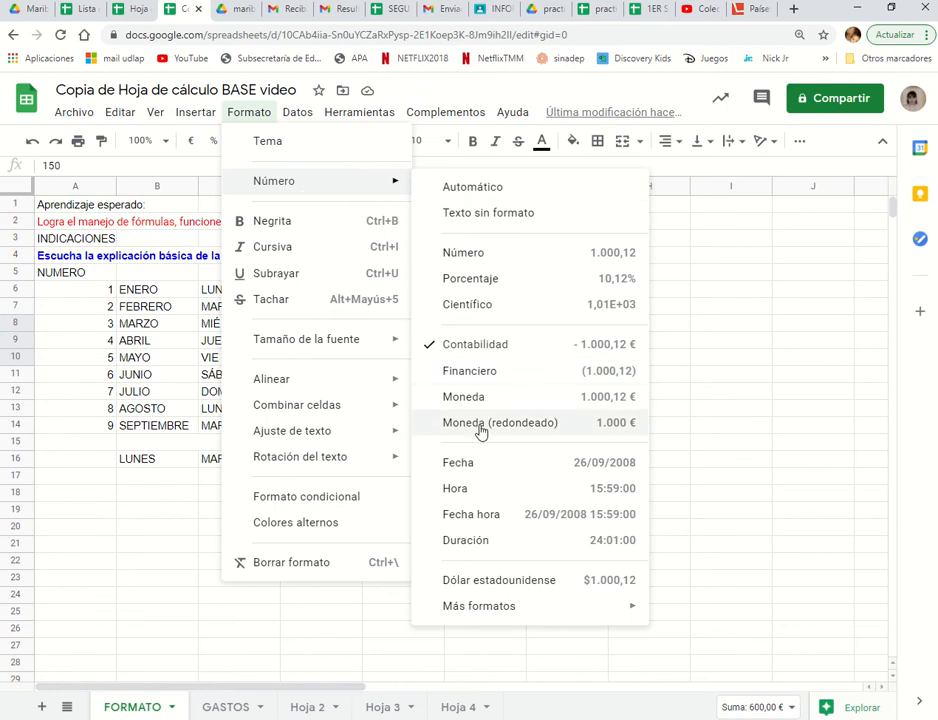
left_click(472, 254)
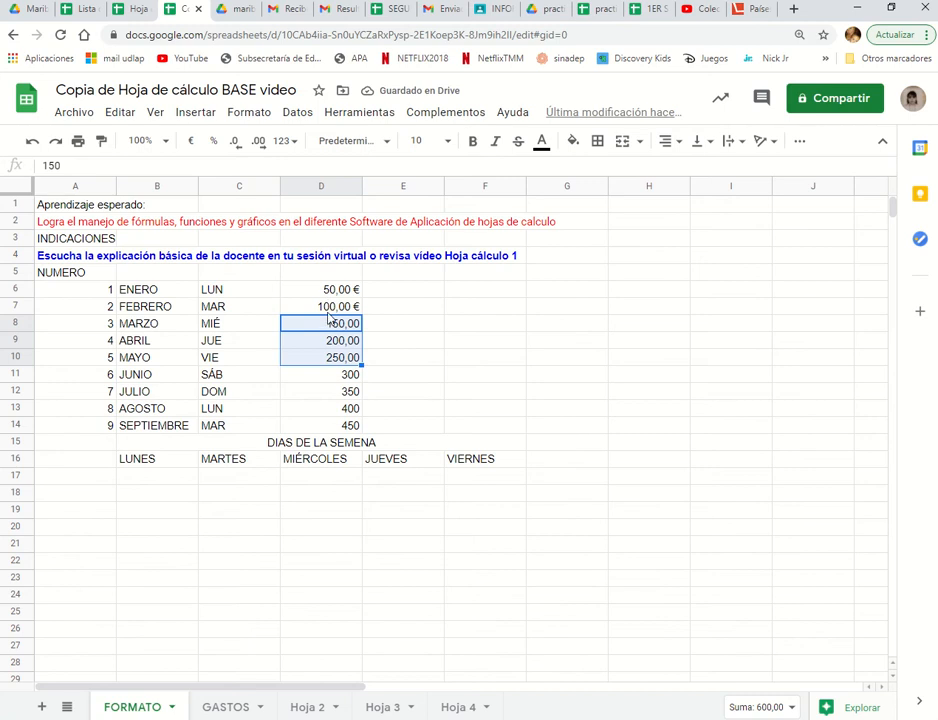
- Apply a custom currency format with the $ symbol and two decimals ($1.000,00) to cells D11:D14
left_click(323, 381)
key("shift+Down")
key("shift+Down")
key("shift+Down")
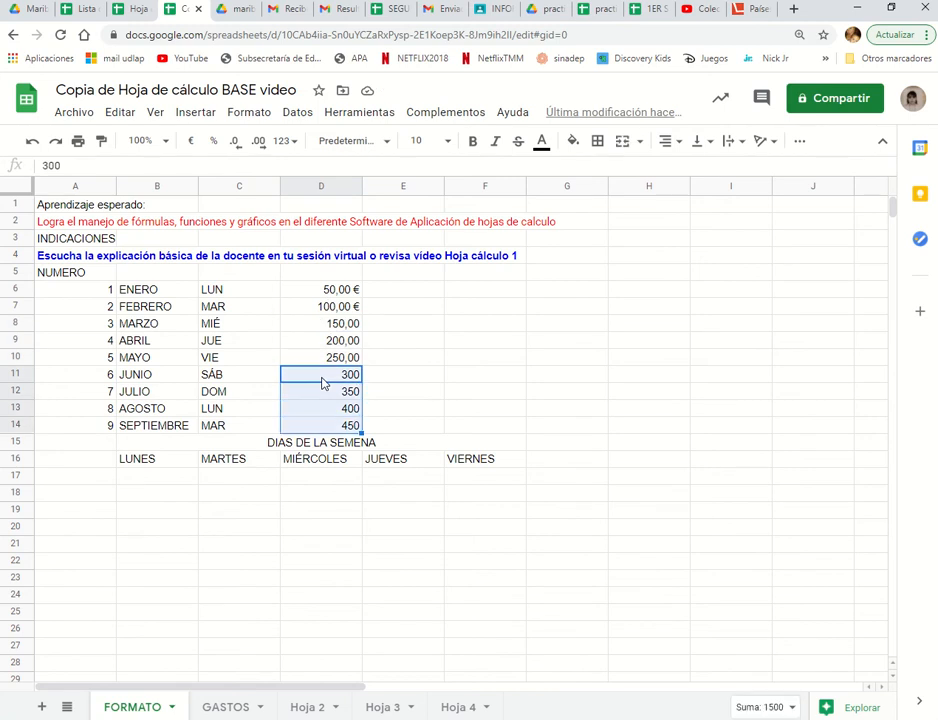
left_click(258, 113)
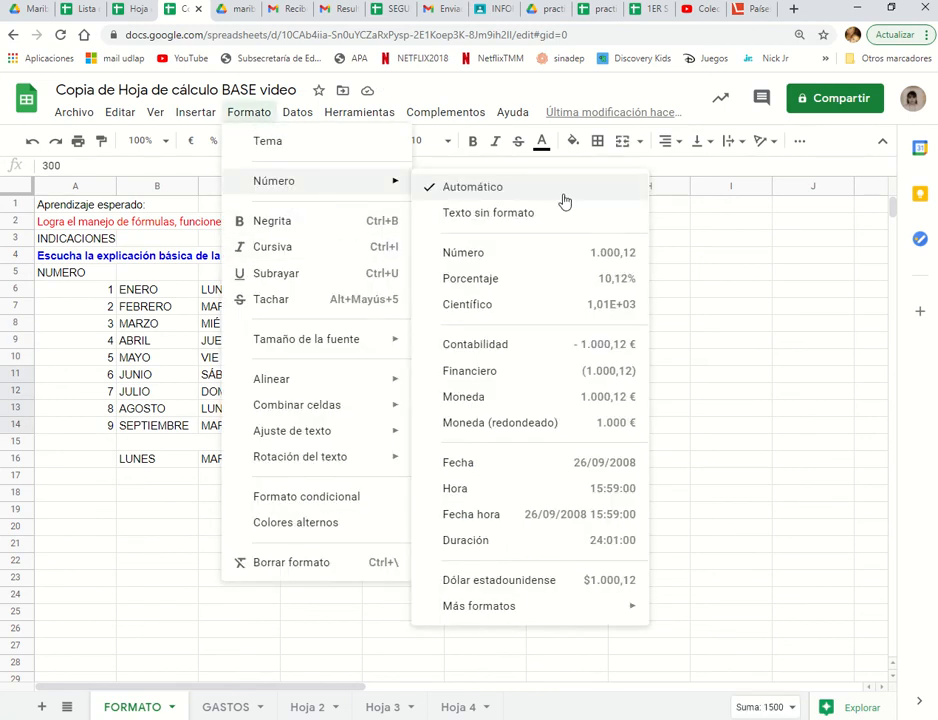
mouse_move(527, 607)
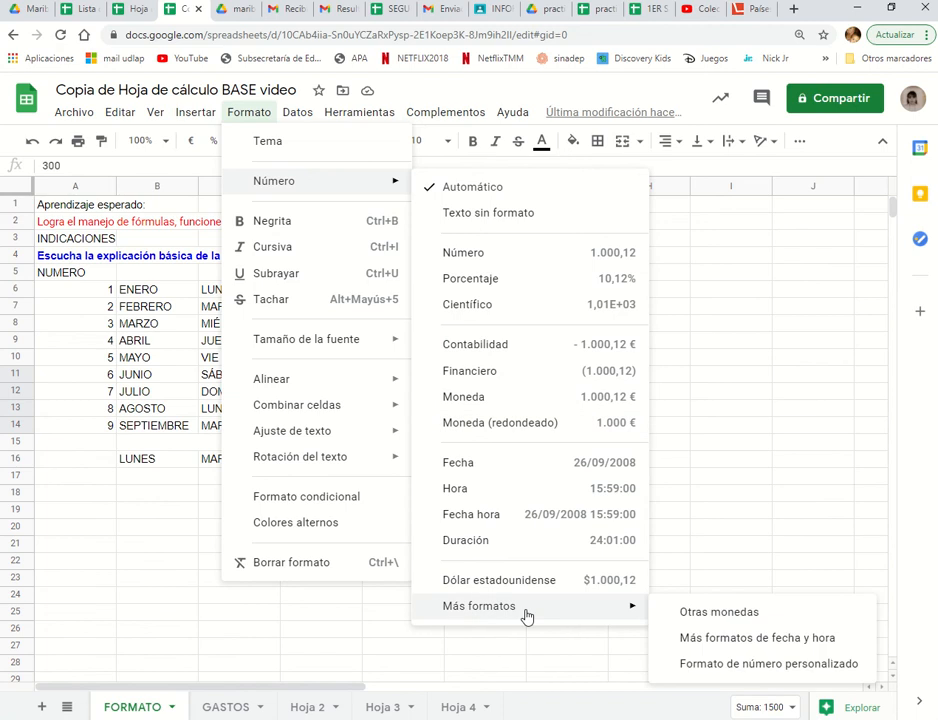
left_click(726, 619)
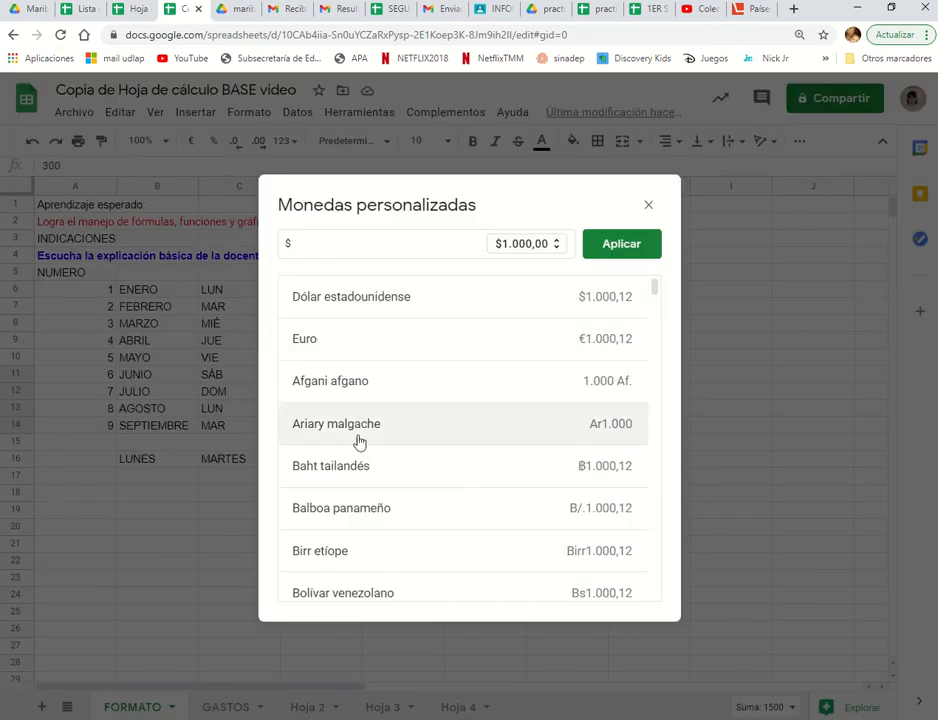
scroll(392, 380, "down", 15)
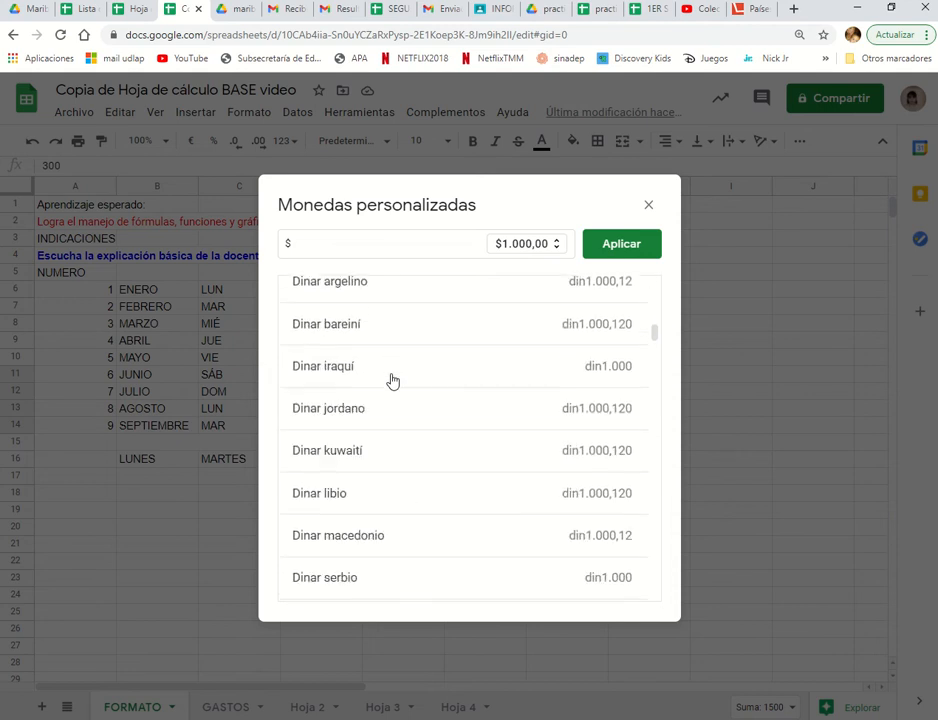
scroll(392, 380, "down", 20)
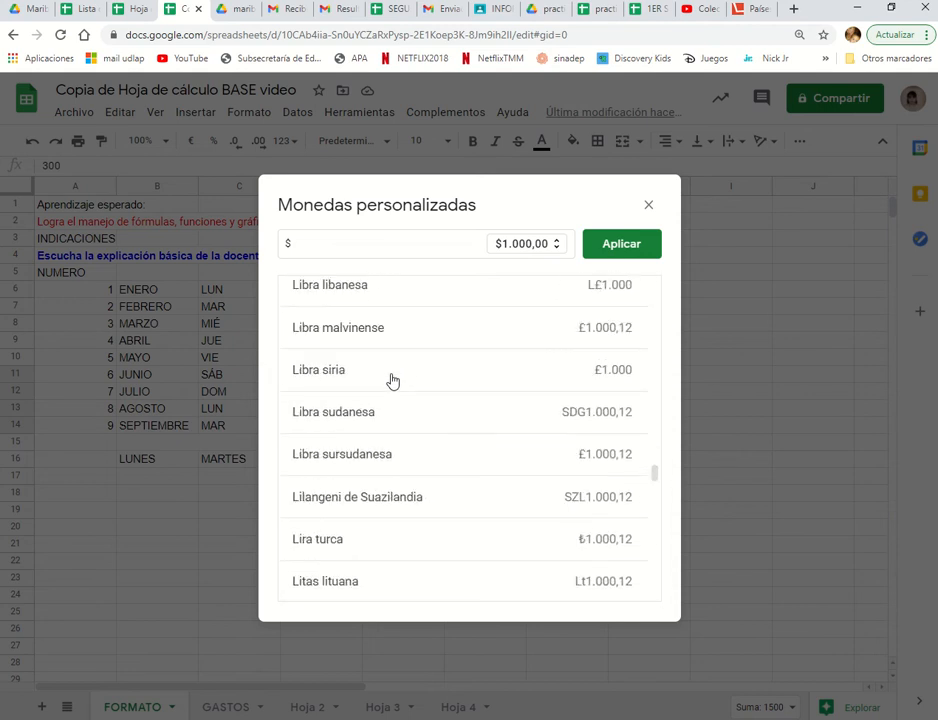
scroll(390, 379, "down", 5)
scroll(390, 379, "up", 1)
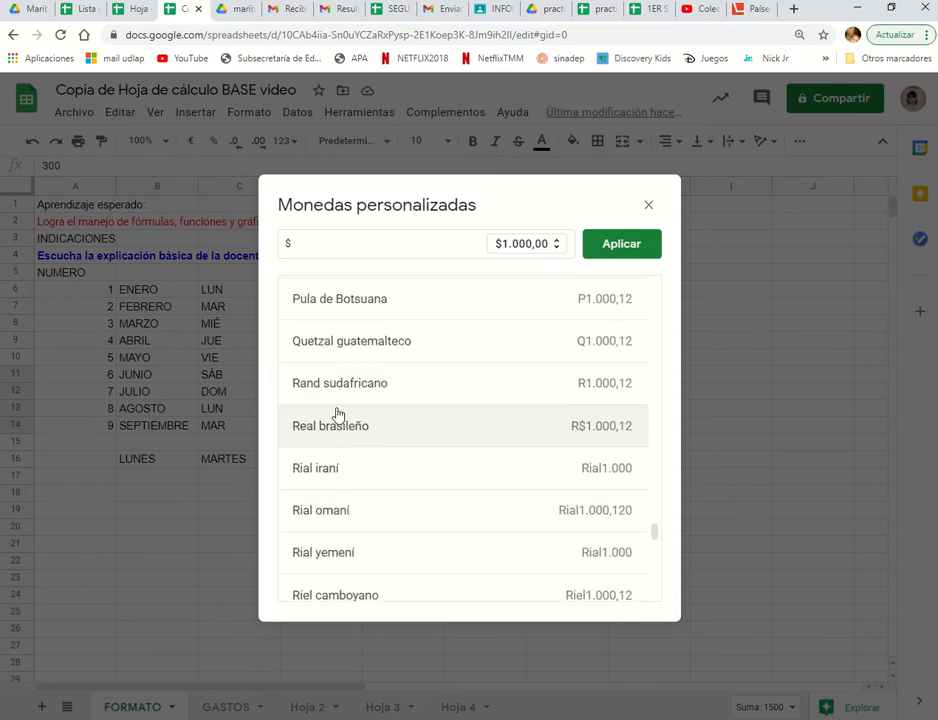
scroll(362, 426, "up", 2)
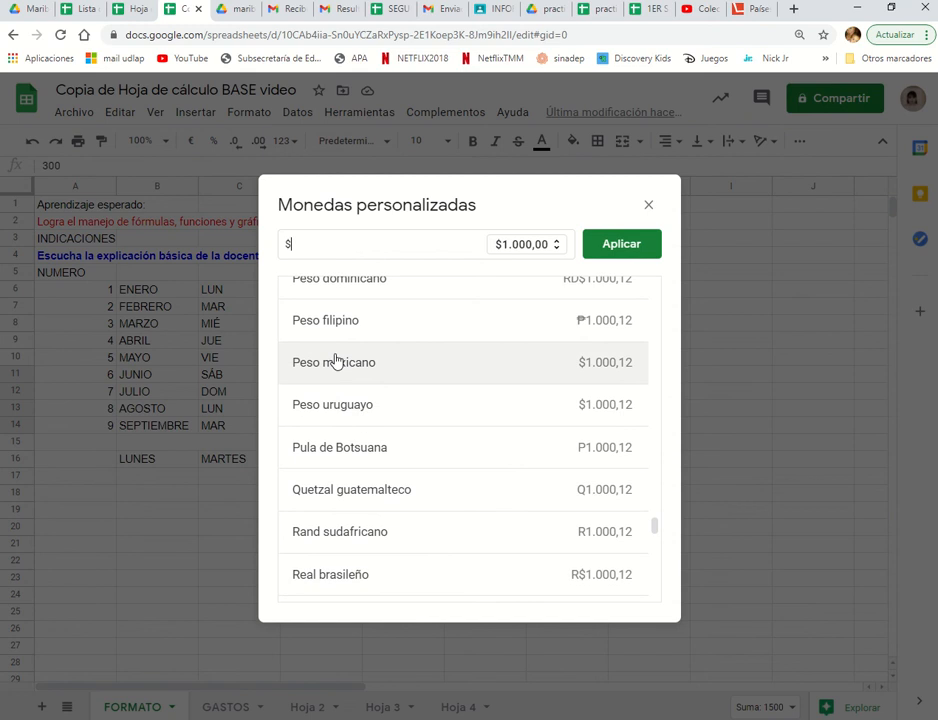
left_click(607, 243)
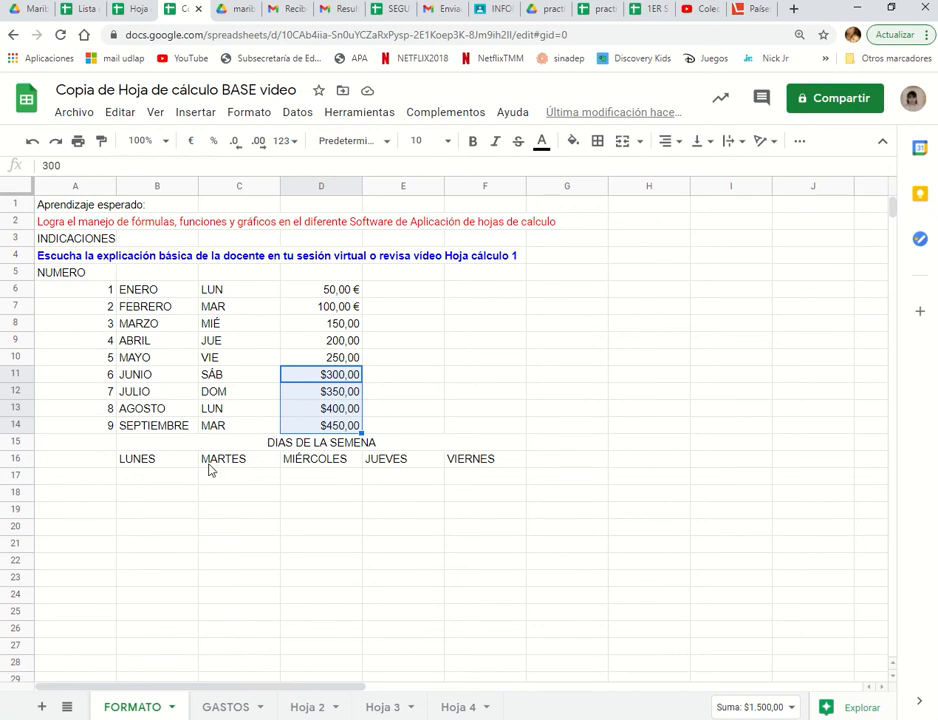
- Insert one row above row 15, the row with the DIAS DE LA SEMENA heading
left_click(22, 441)
right_click(22, 441)
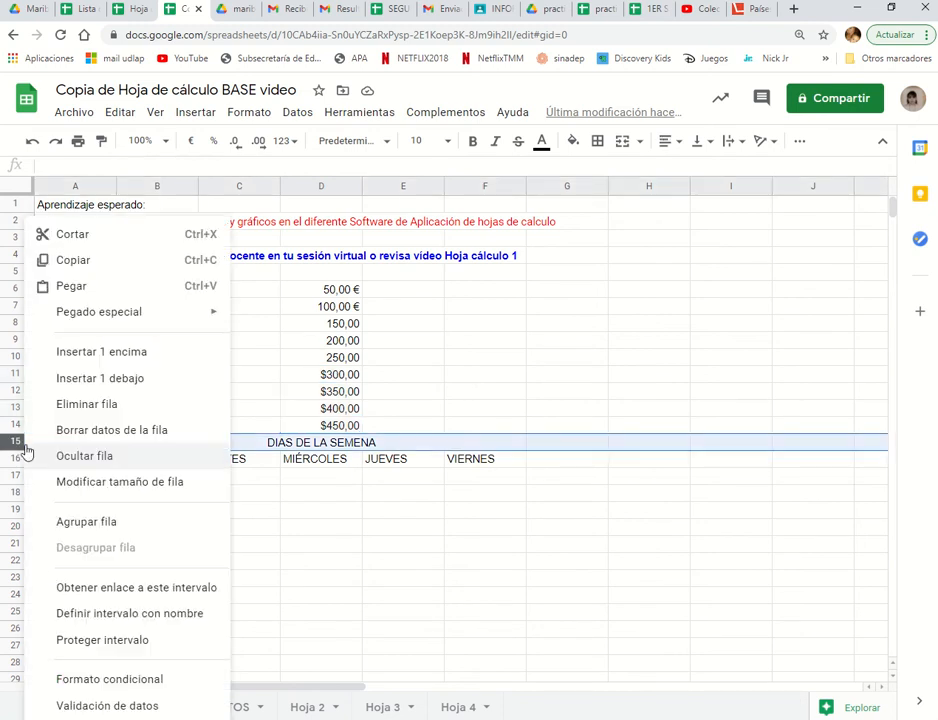
left_click(321, 474)
left_click(15, 441)
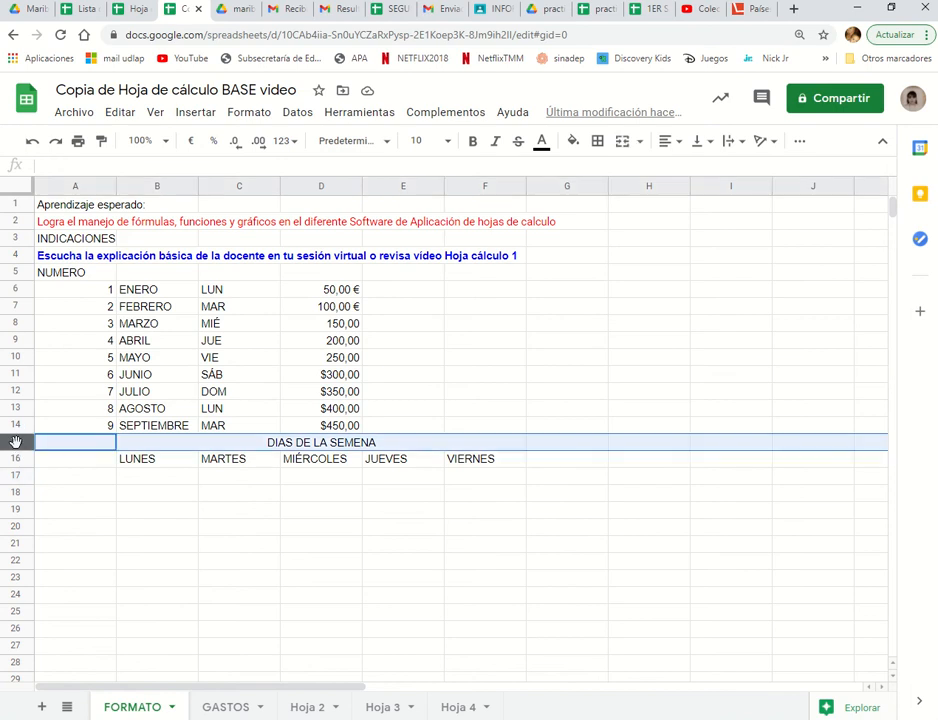
right_click(15, 441)
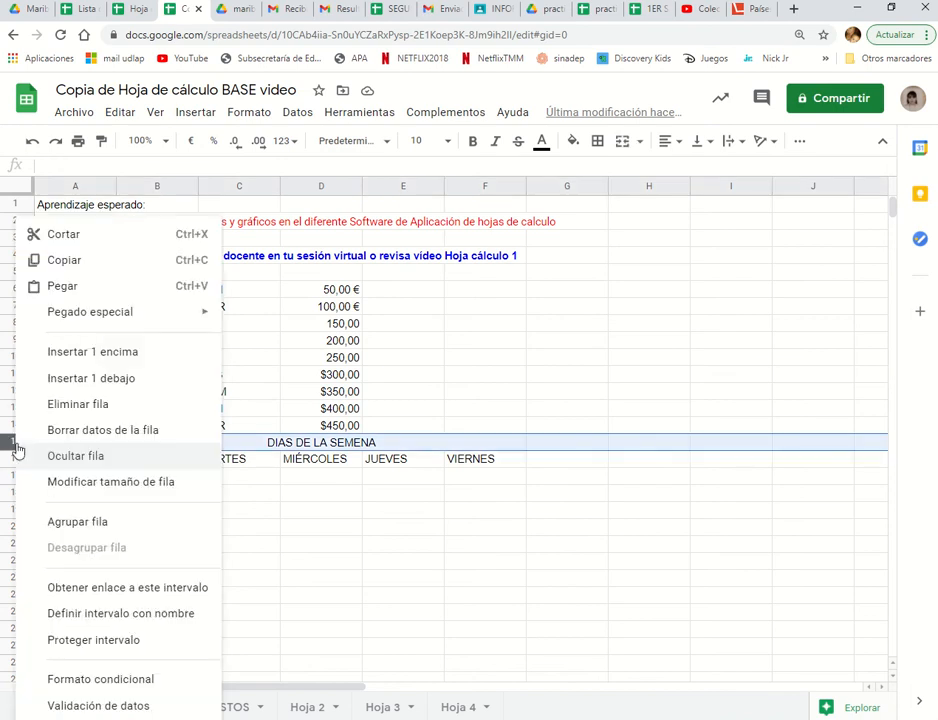
left_click(103, 352)
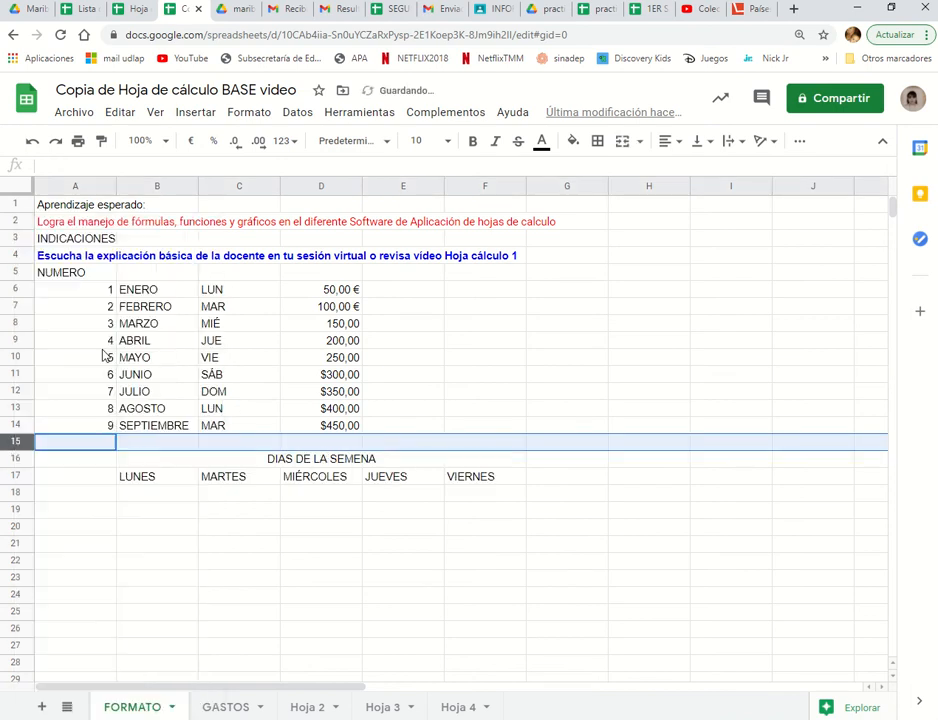
left_click(288, 543)
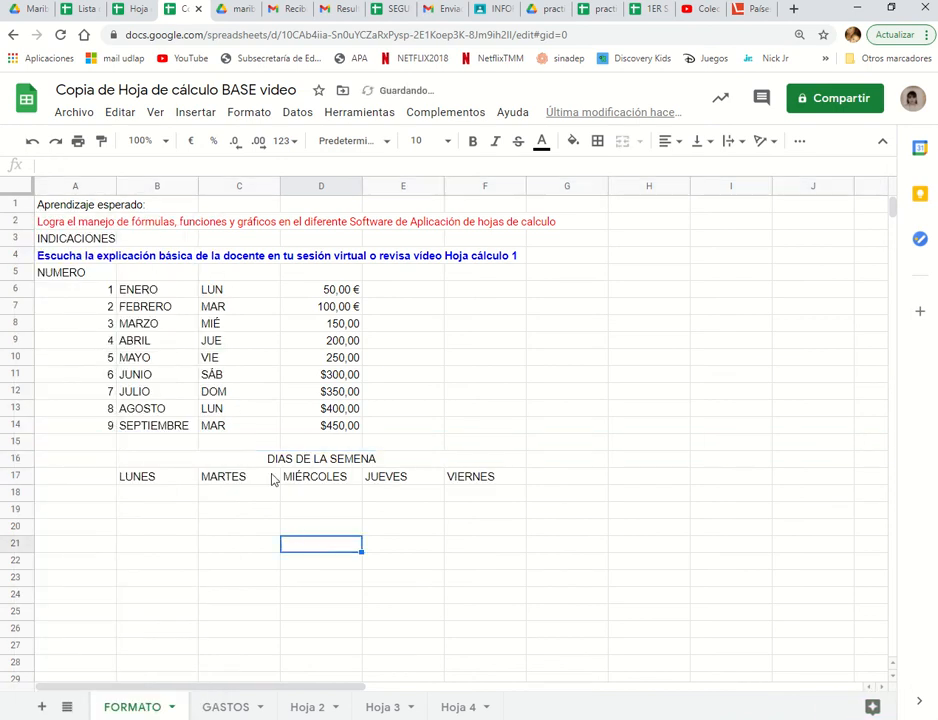
- Insert the SUM function from the Matemáticas category in cell D15, below the column of amounts
left_click(255, 449)
left_click(323, 449)
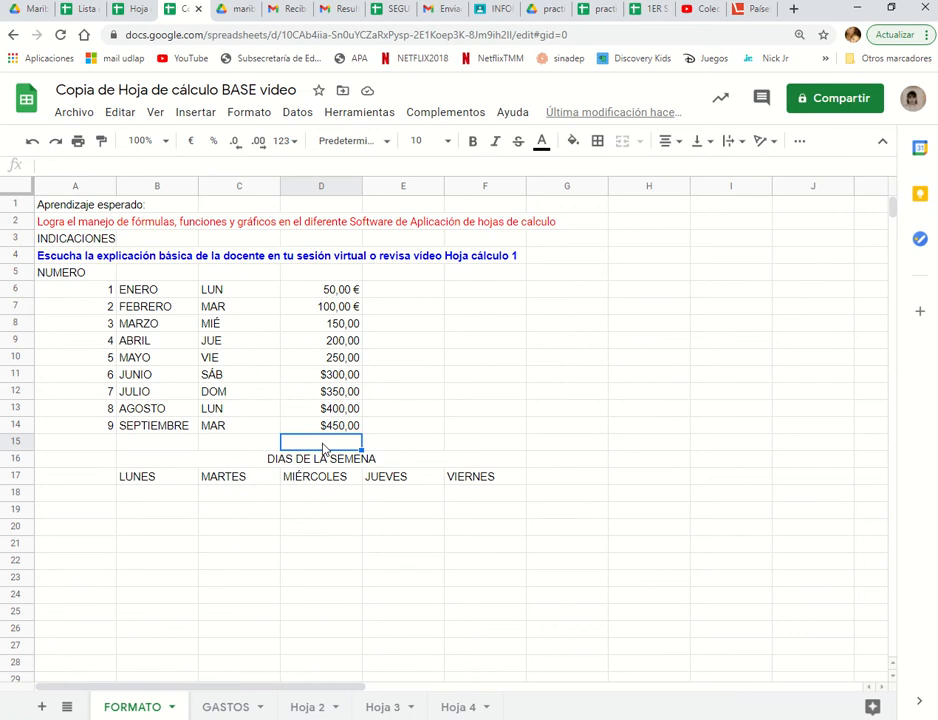
left_click(192, 114)
mouse_move(213, 458)
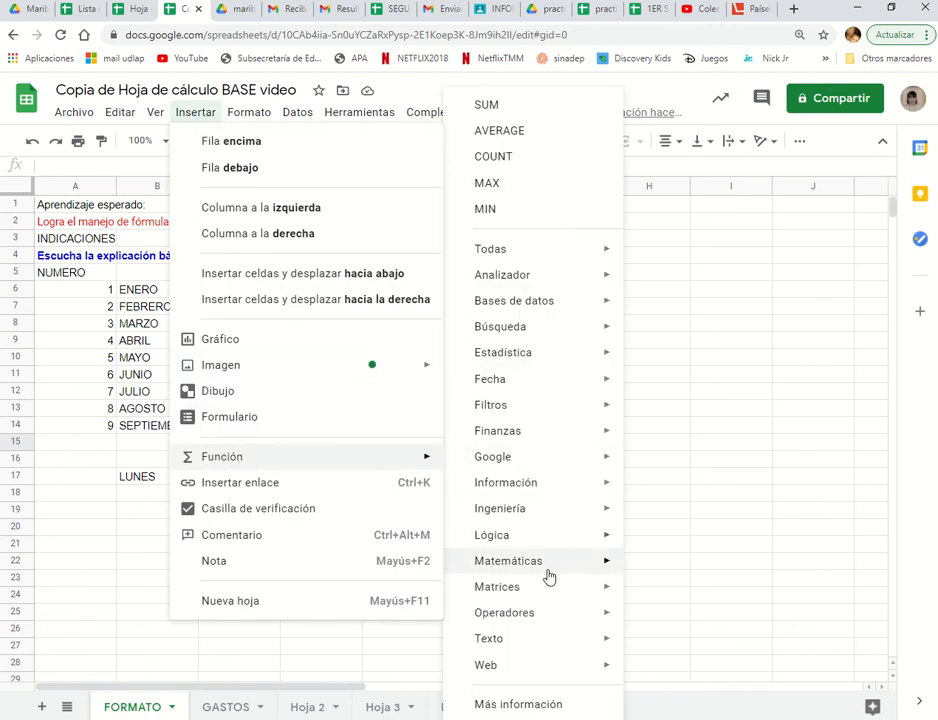
mouse_move(548, 575)
scroll(729, 540, "down", 12)
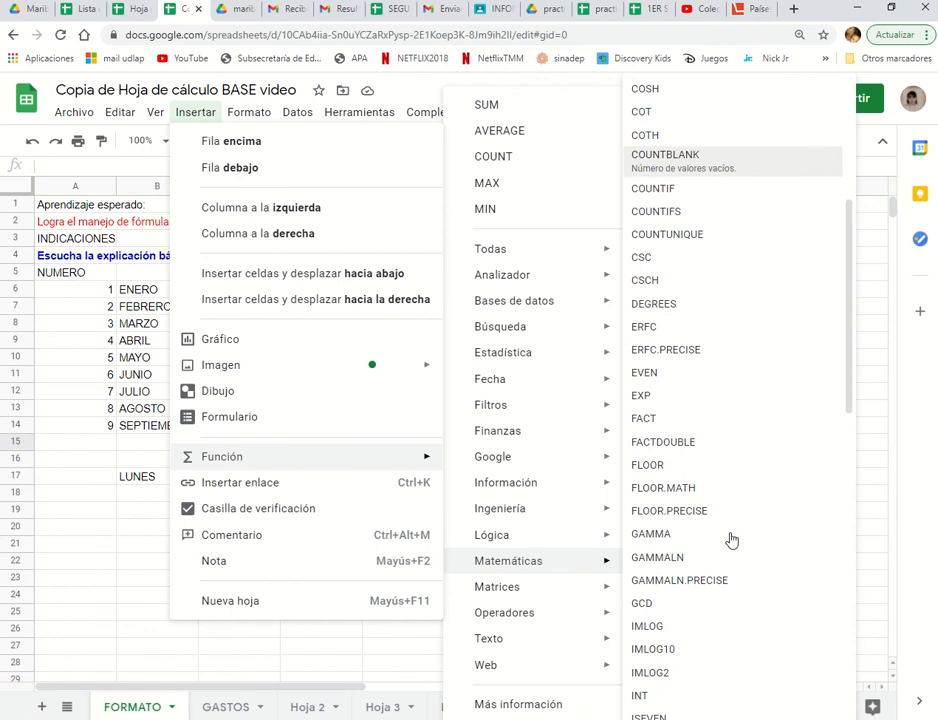
scroll(729, 540, "down", 3)
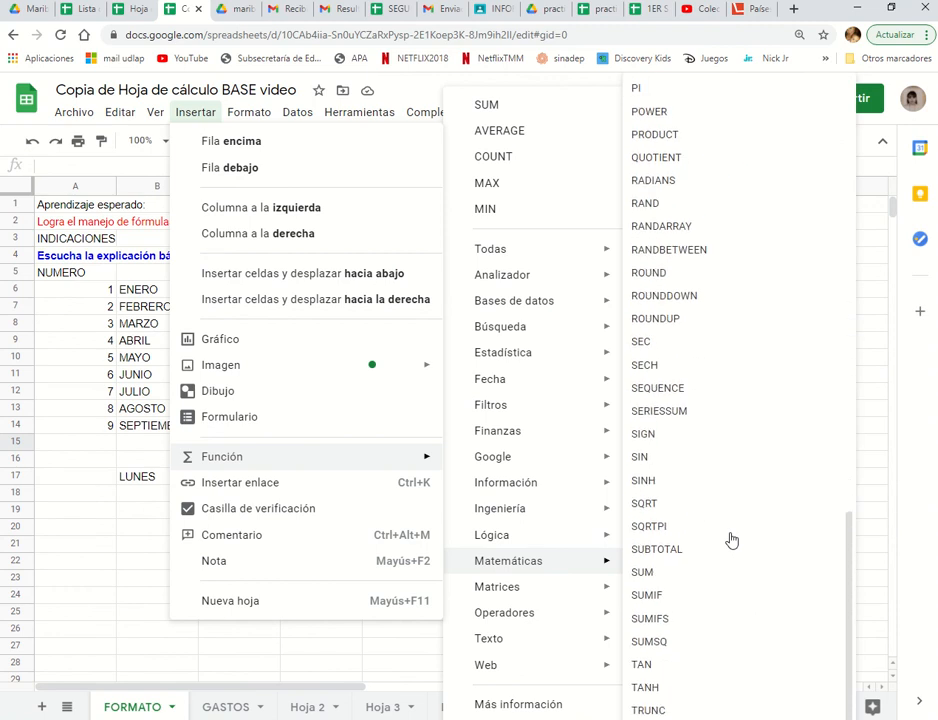
left_click(665, 572)
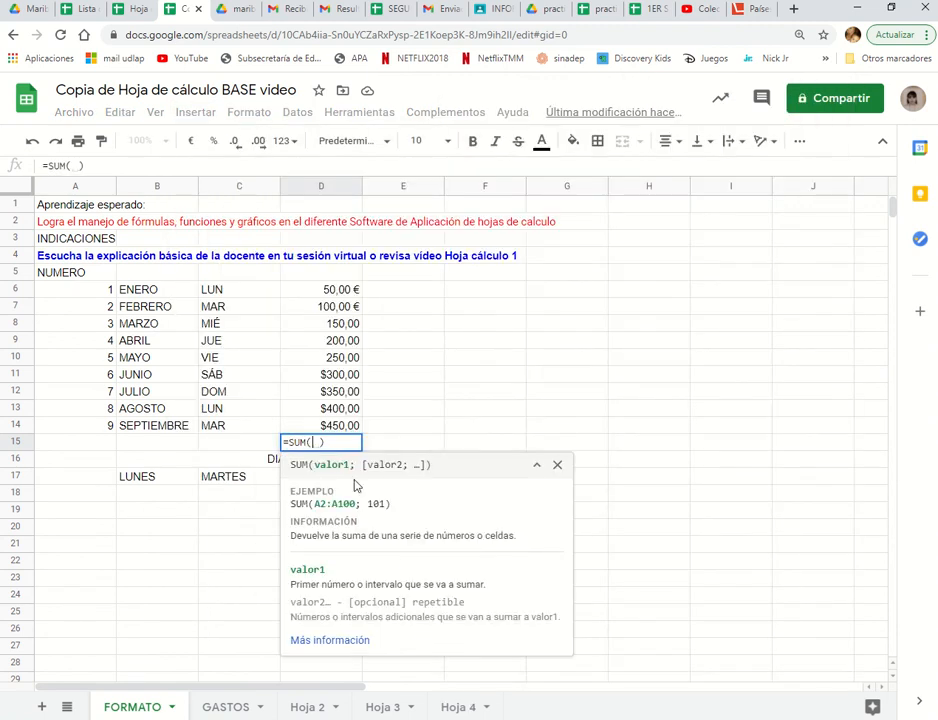
- Set D6:D14 as the range of the SUM formula in D15 and enter the formula
left_click(313, 295)
key("shift+Down")
key("shift+Down")
key("shift+Down")
key("shift+Down")
key("shift+Down")
key("shift+Down")
key("shift+Down")
key("shift+Down")
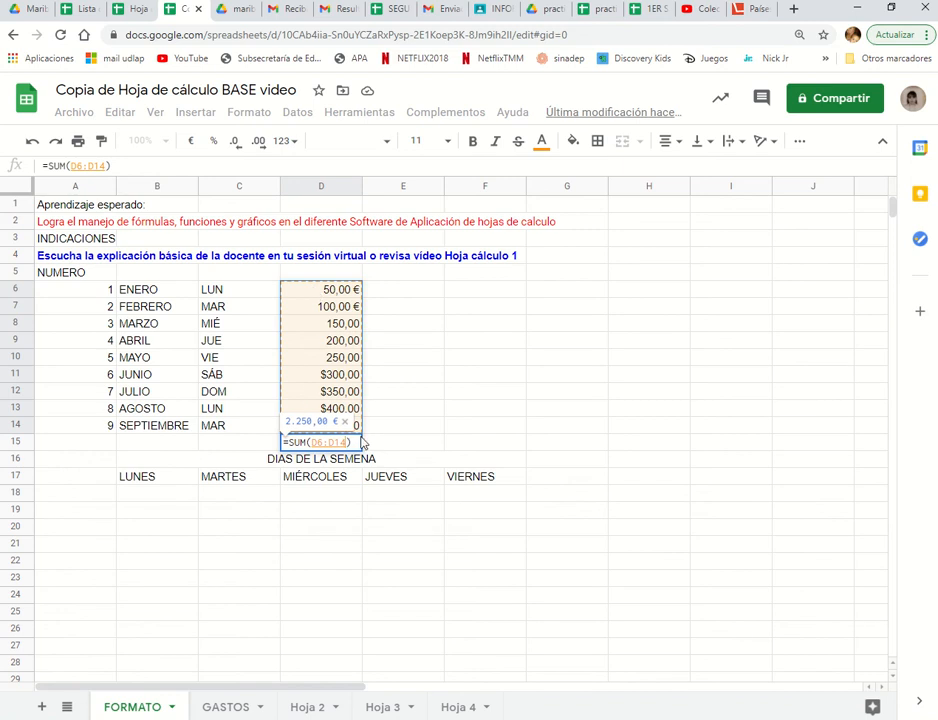
key("Return")
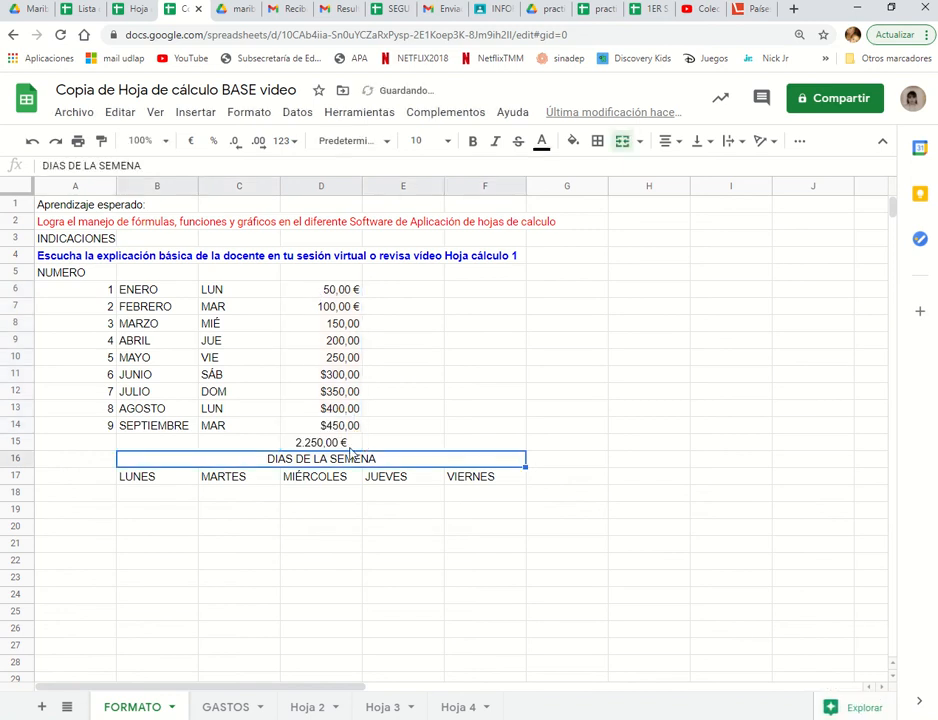
- Fill the total cell D15 with orange
key("Up")
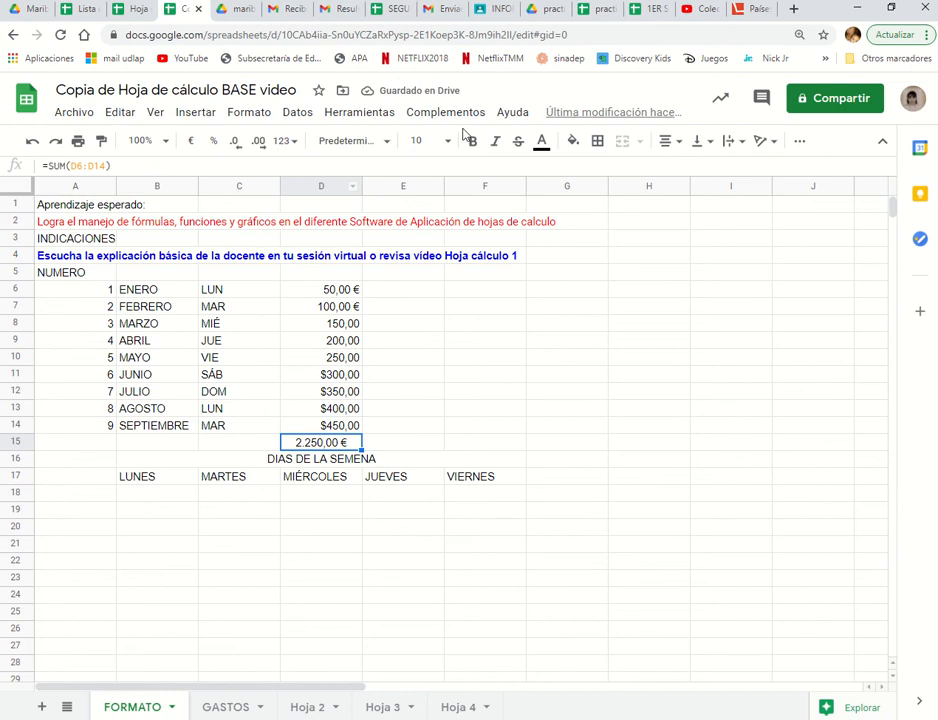
left_click(573, 144)
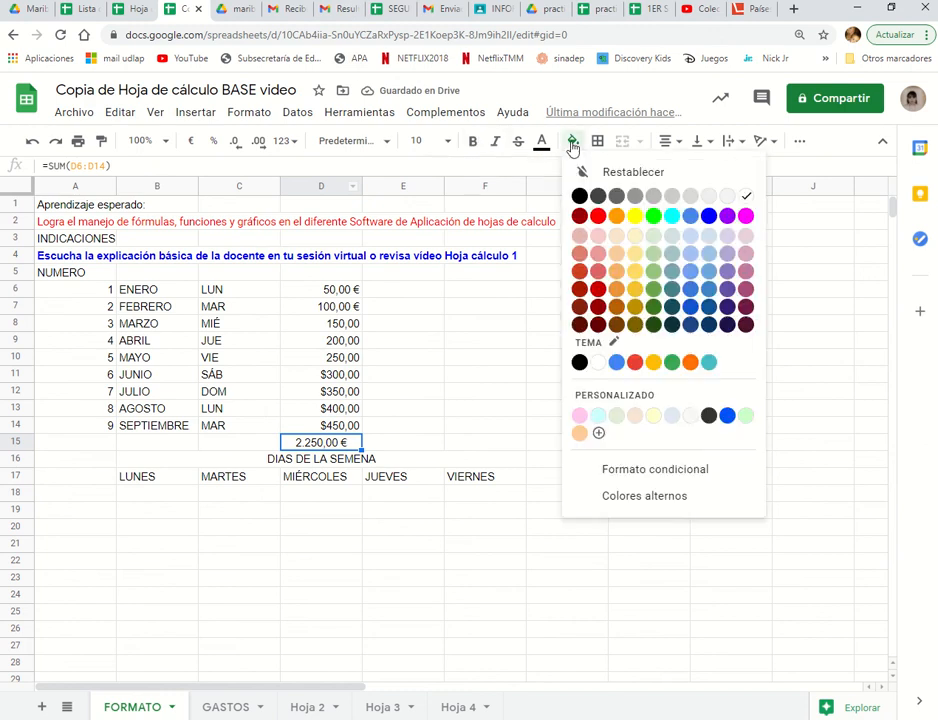
left_click(620, 222)
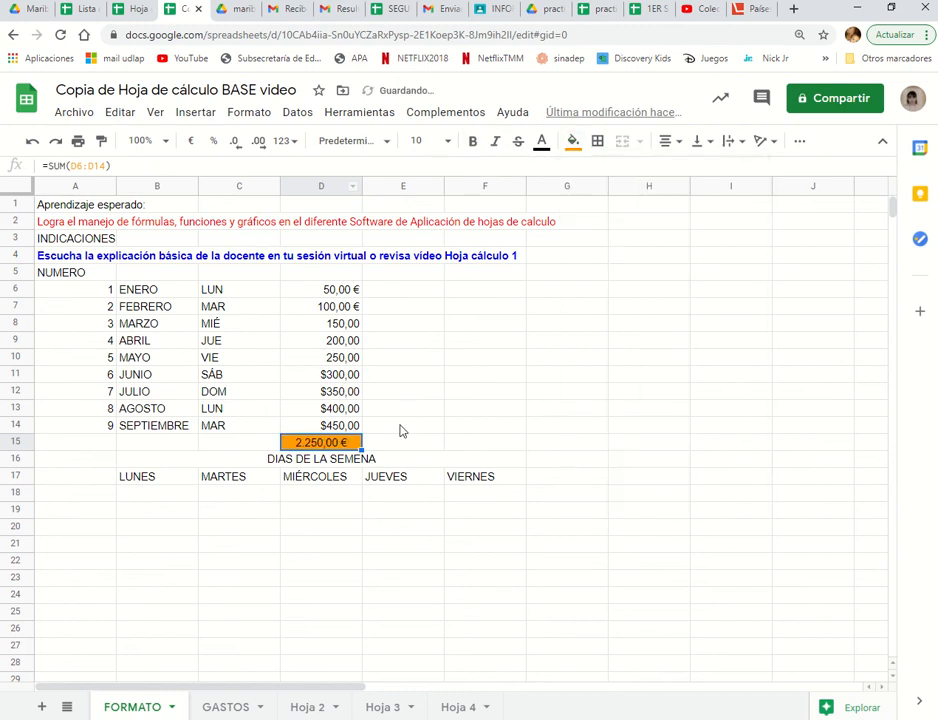
left_click(335, 561)
left_click(313, 447)
- Enter the values 50, 25, 32, 24 and 25 under LUNES to VIERNES in cells B18:F18
left_click(148, 493)
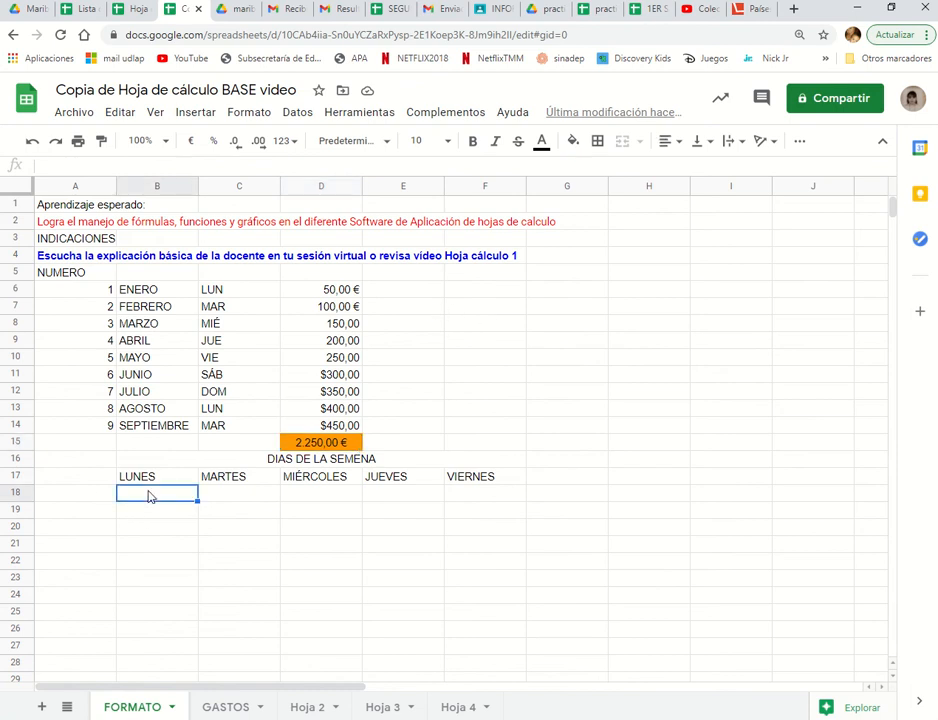
type("50")
key("Tab")
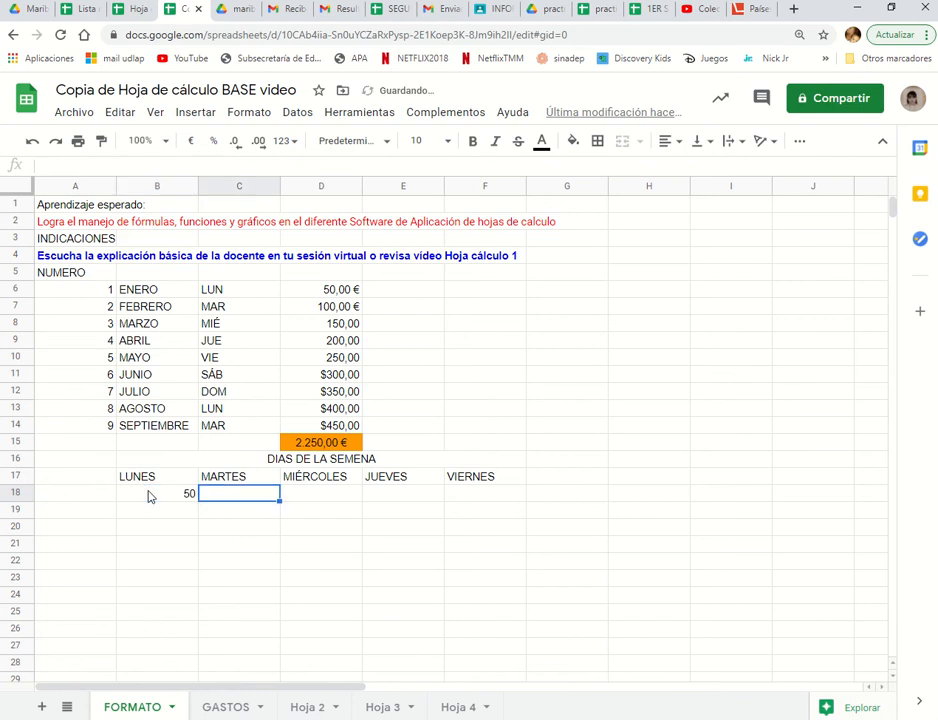
type("25")
key("Tab")
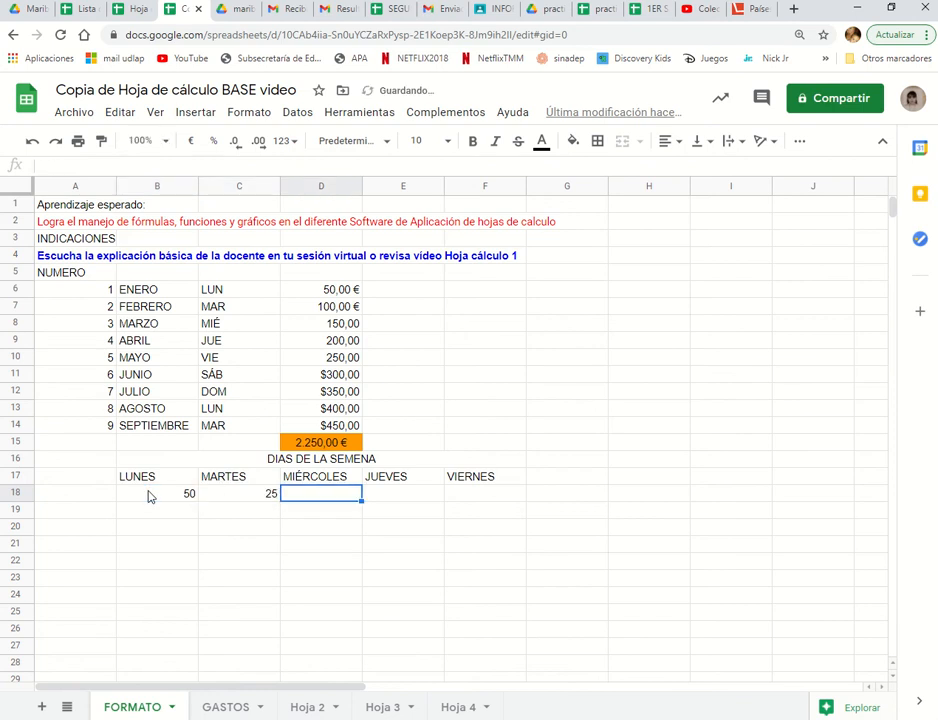
type("32")
key("Tab")
type("24")
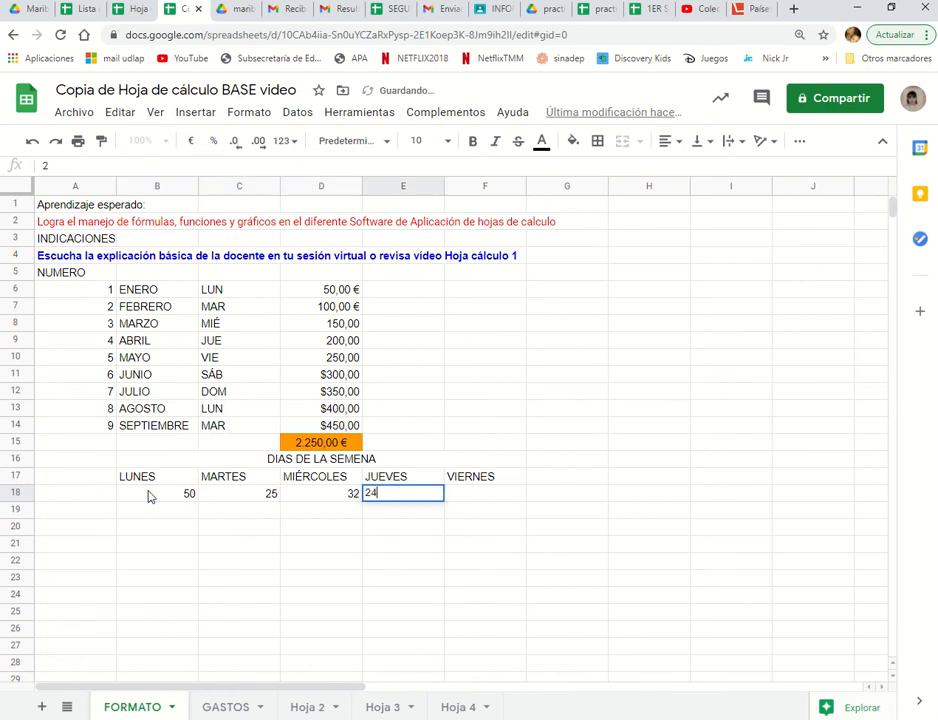
key("Tab")
type("25")
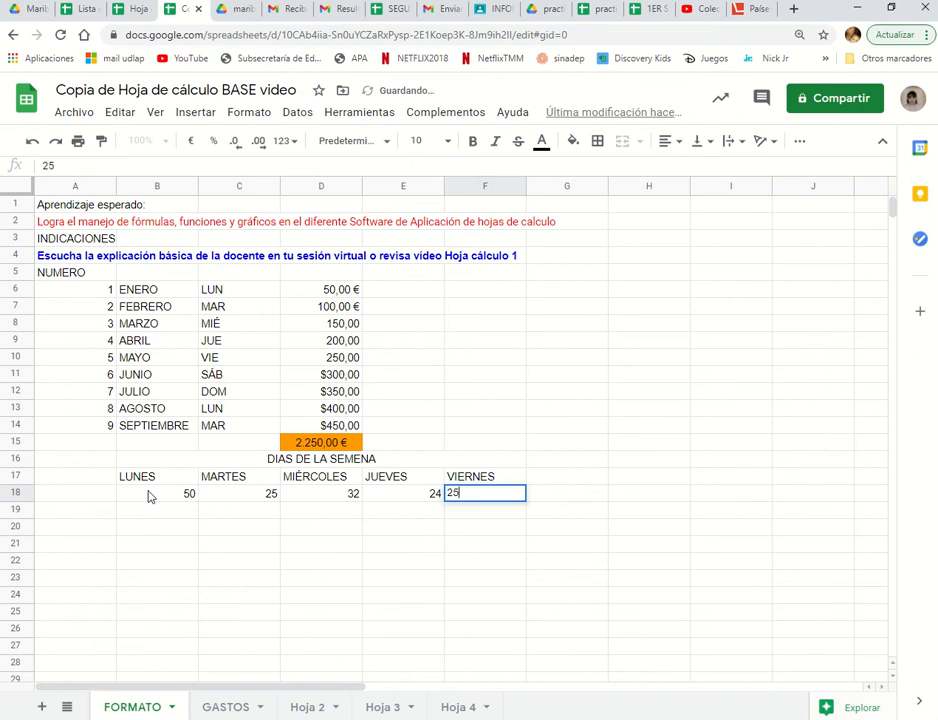
key("Tab")
- Add the heading TOTAL in cell G17, beside VIERNES
key("Up")
type("TOTAL")
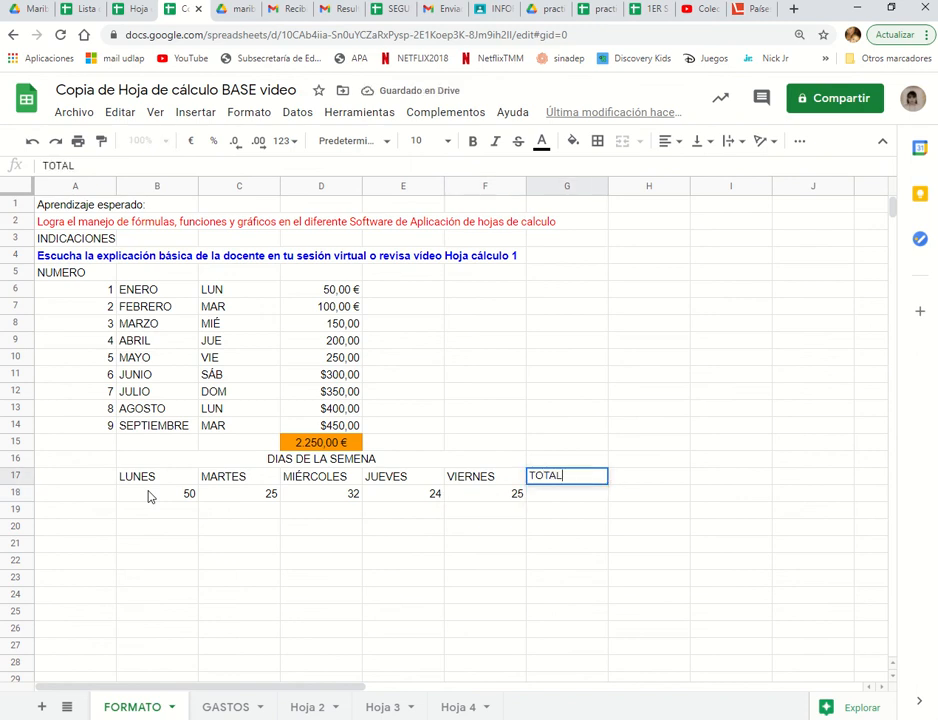
key("Return")
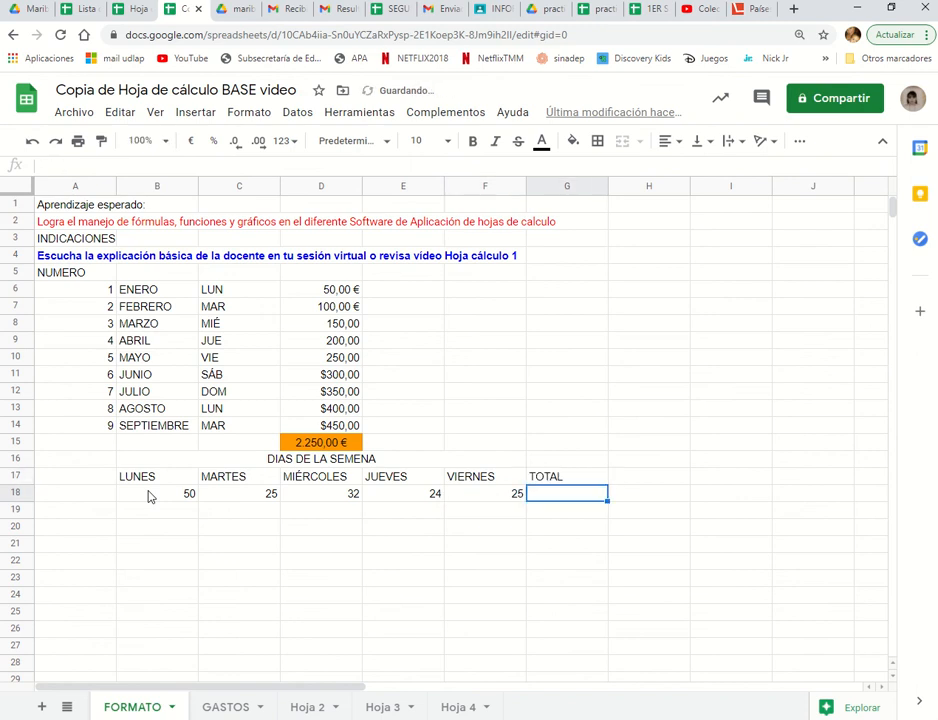
- Enter the formula =B18+C18+D18+E18+F18 in cell G18 under TOTAL to add the weekday values
type("=")
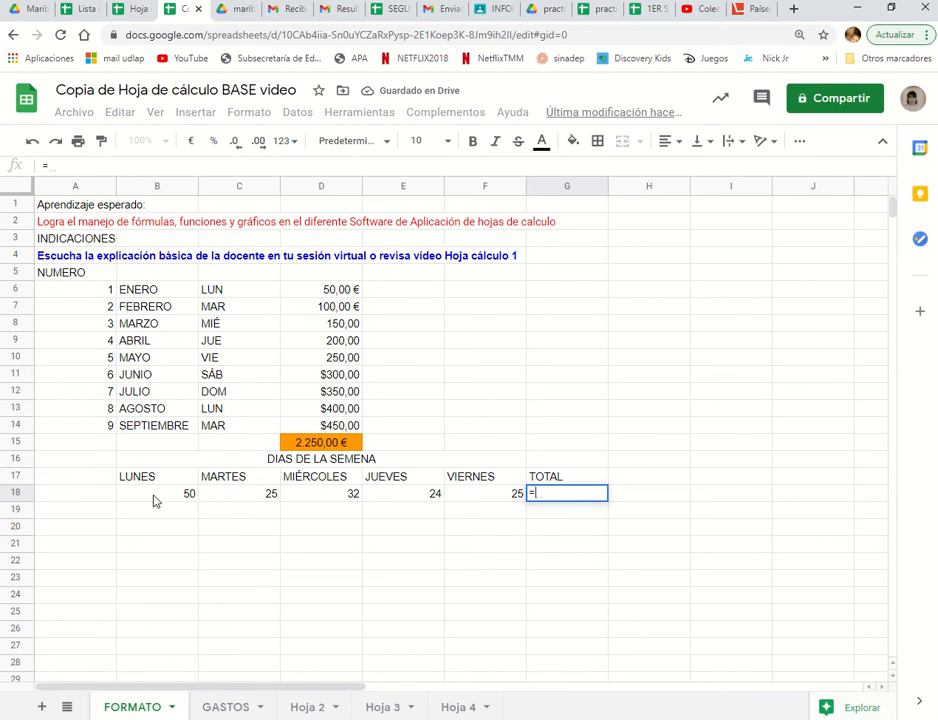
left_click(155, 500)
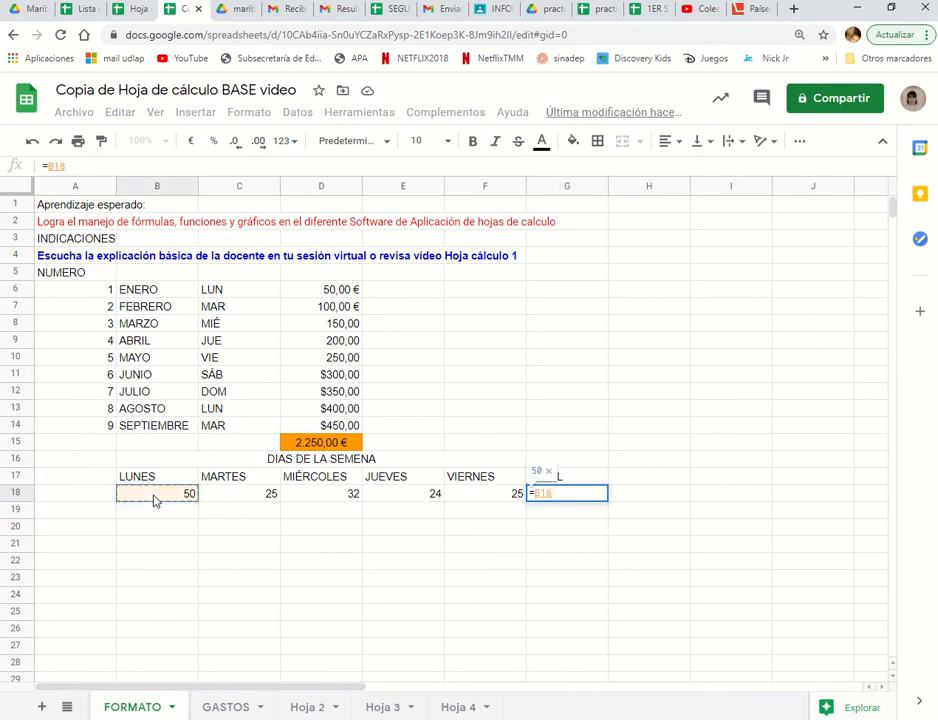
type("+")
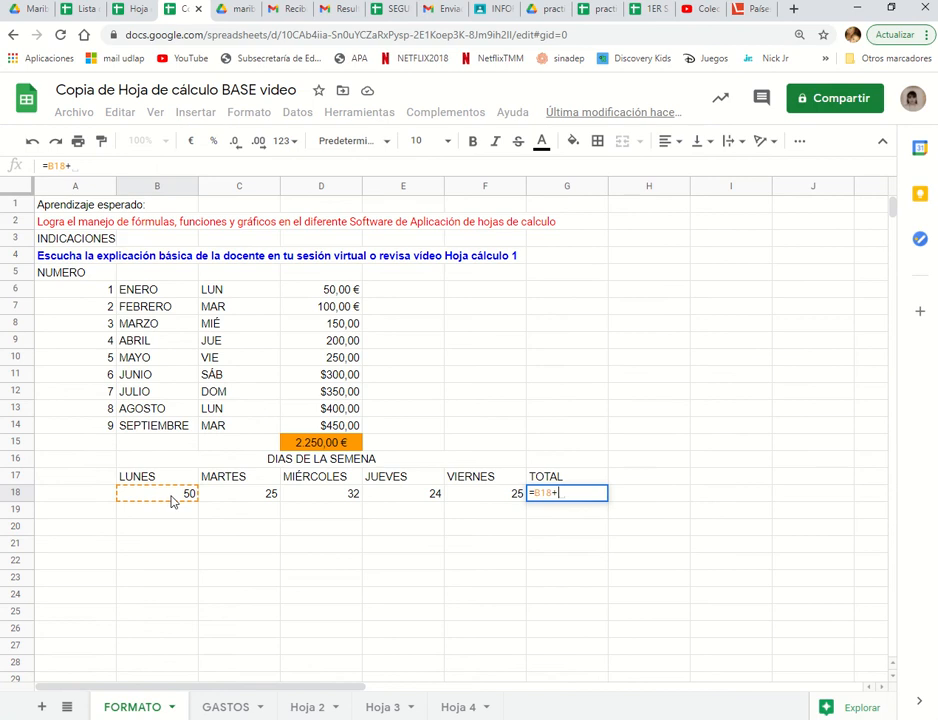
left_click(220, 497)
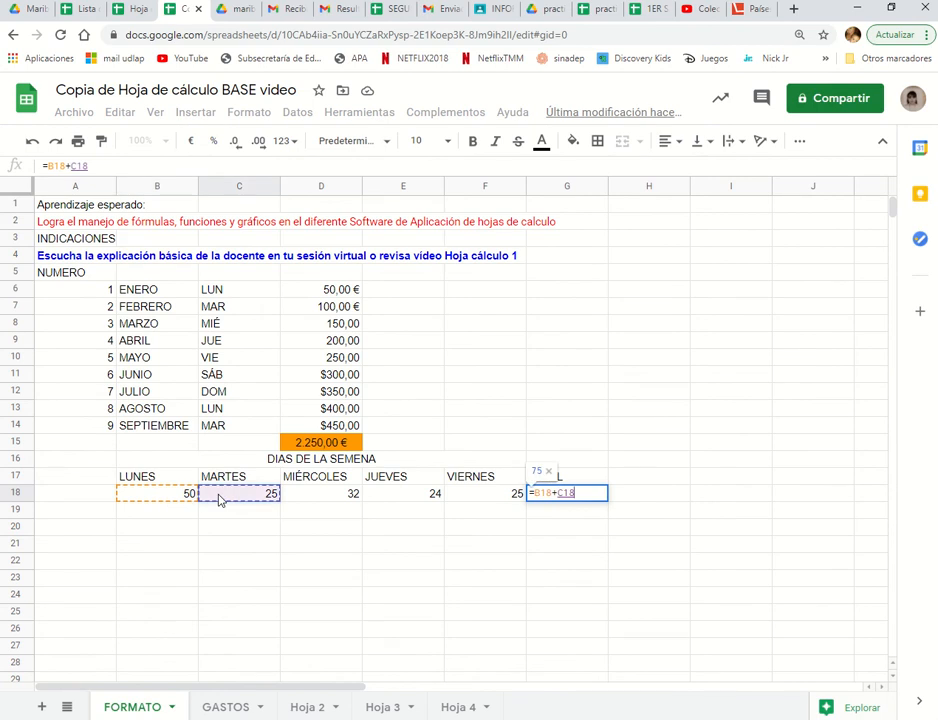
type("+")
left_click(314, 498)
type("+")
left_click(393, 500)
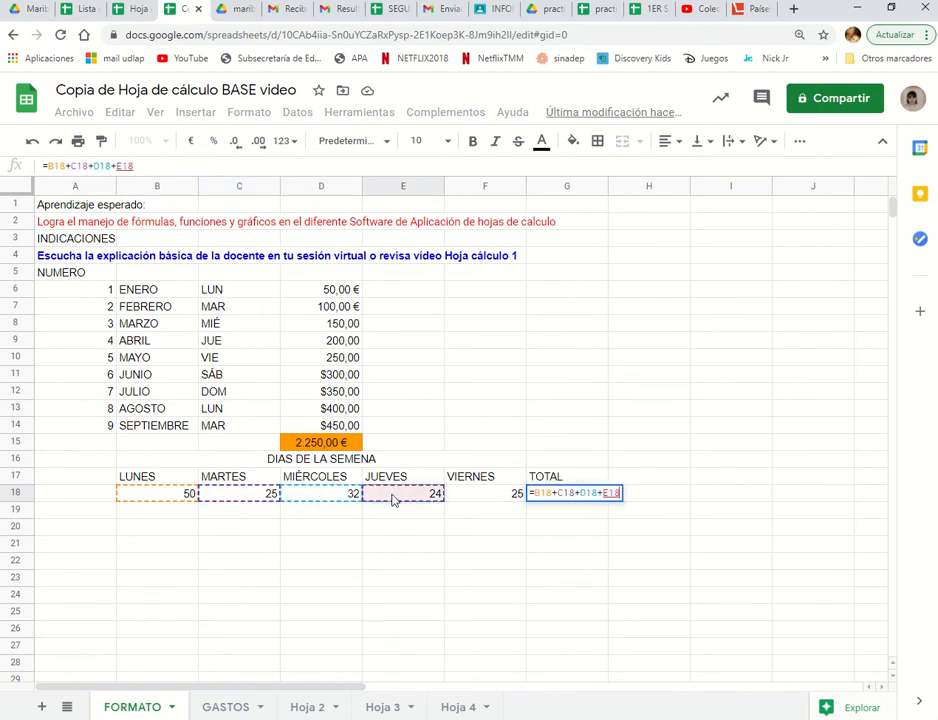
type("+")
left_click(478, 501)
type("+")
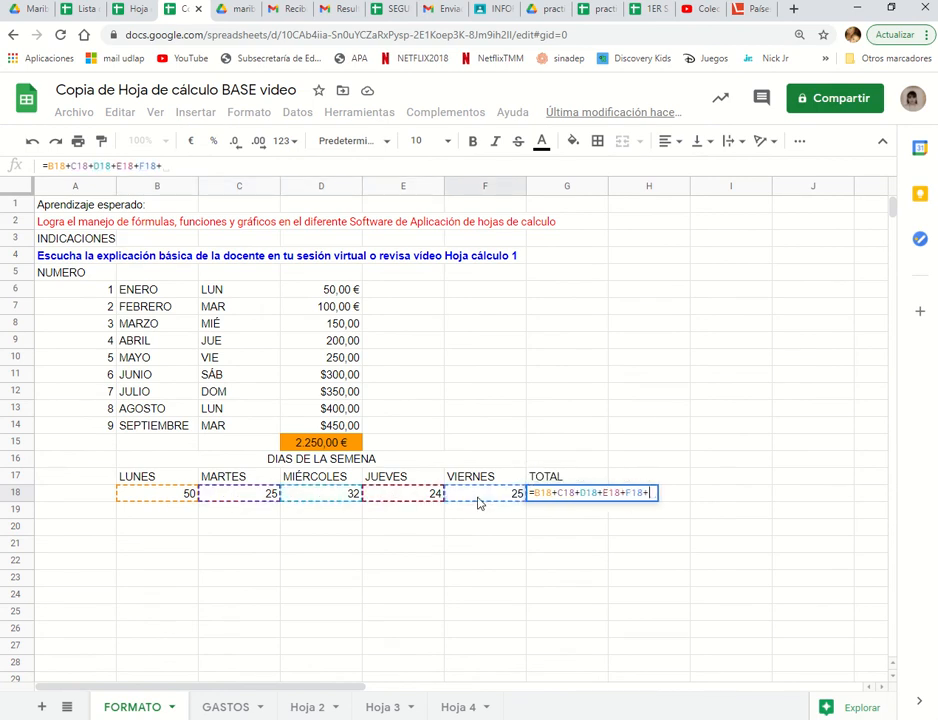
key("BackSpace")
key("Return")
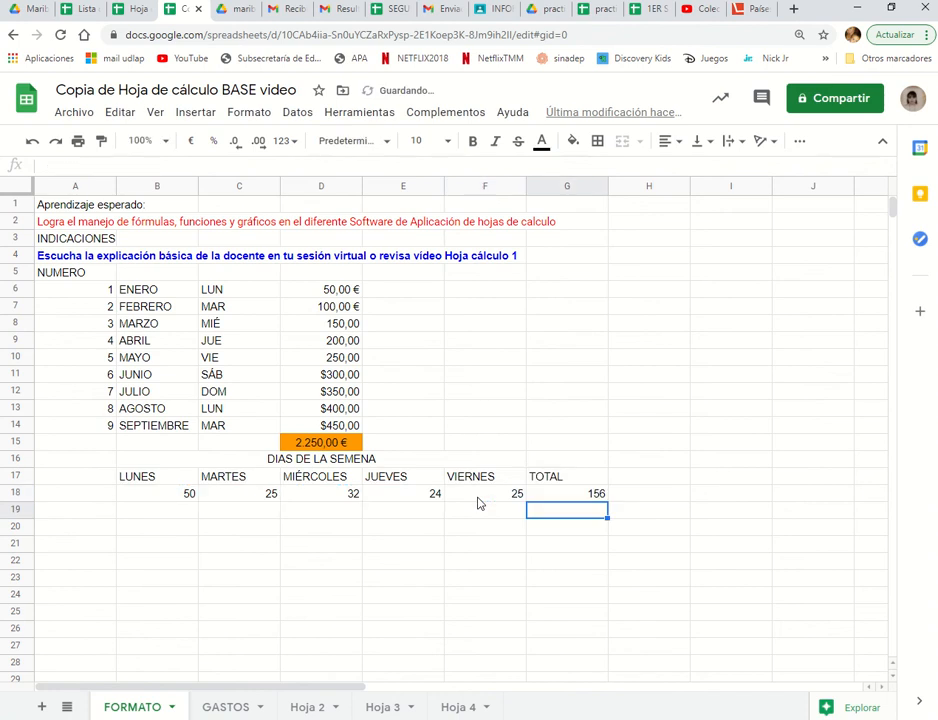
- Compare the formulas in G18 and D15 and examine the function categories available for insertion
key("Up")
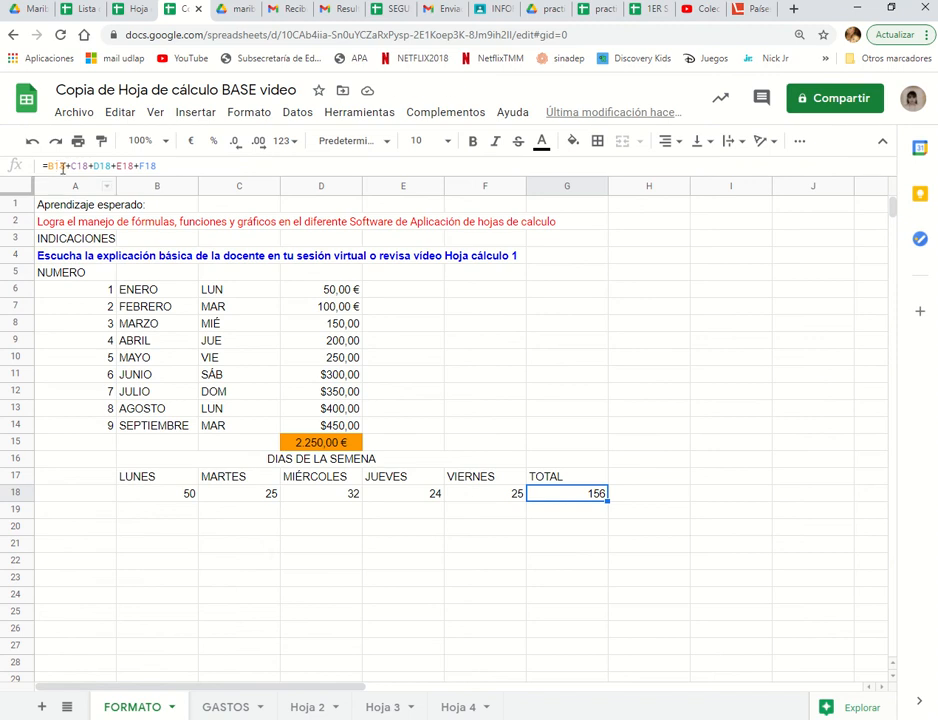
left_click(294, 446)
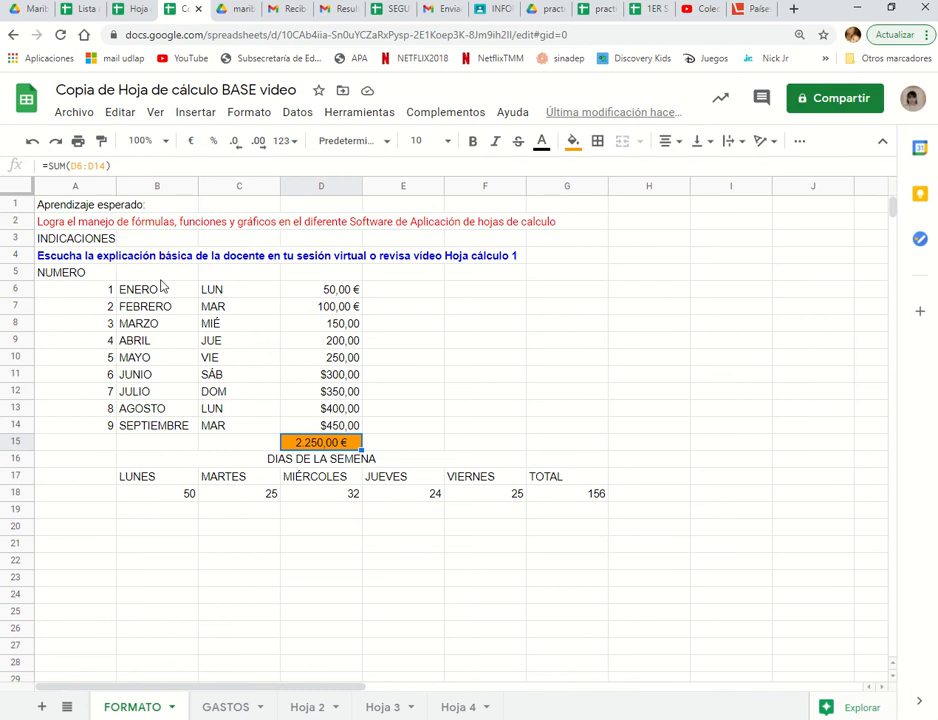
left_click(192, 116)
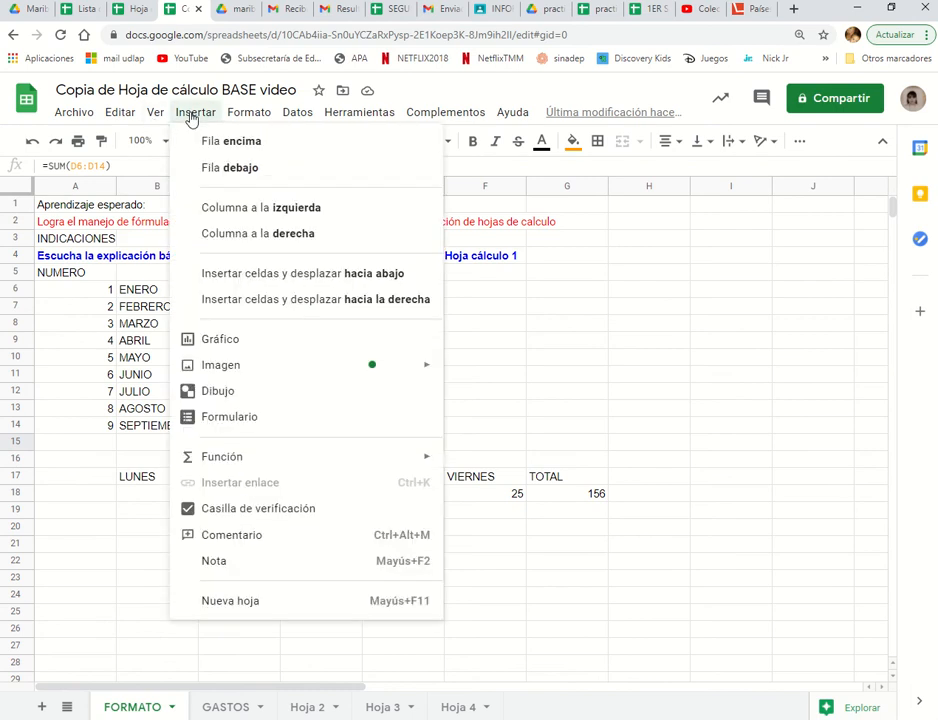
mouse_move(211, 468)
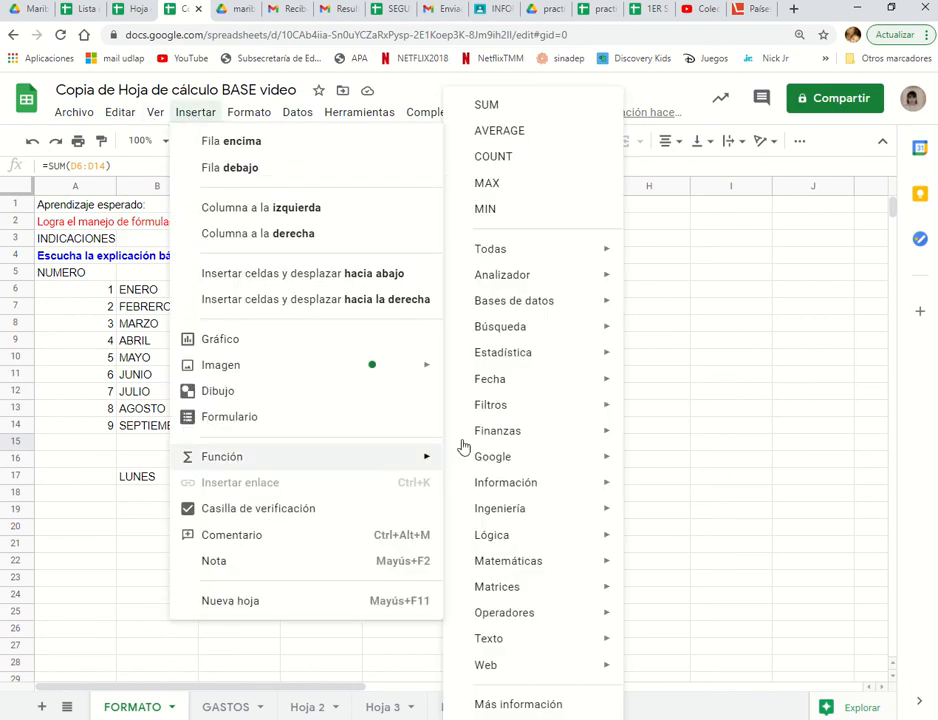
mouse_move(557, 258)
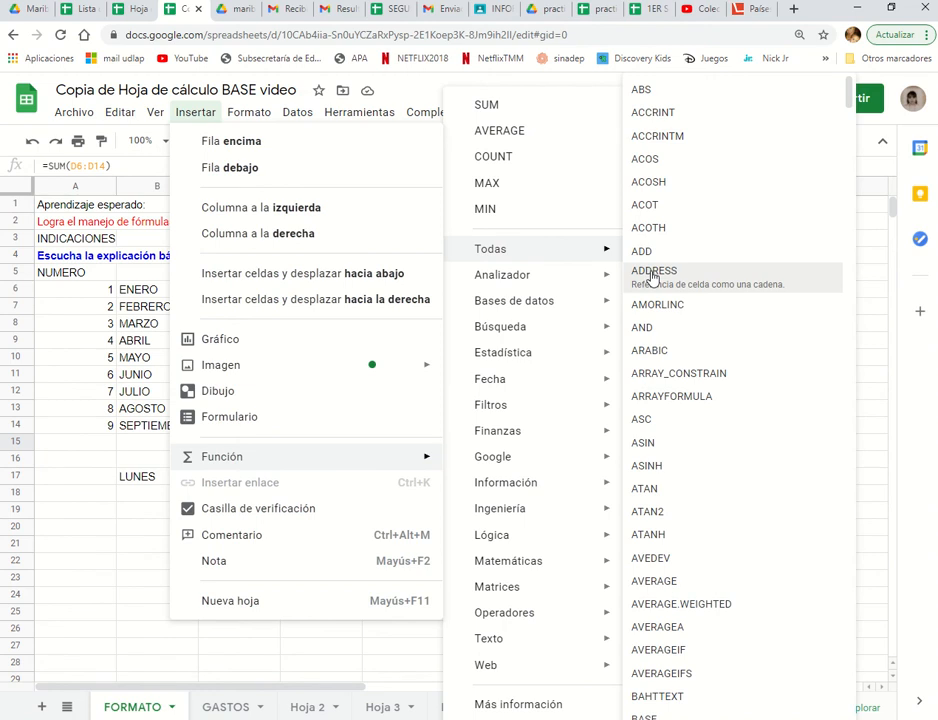
mouse_move(570, 578)
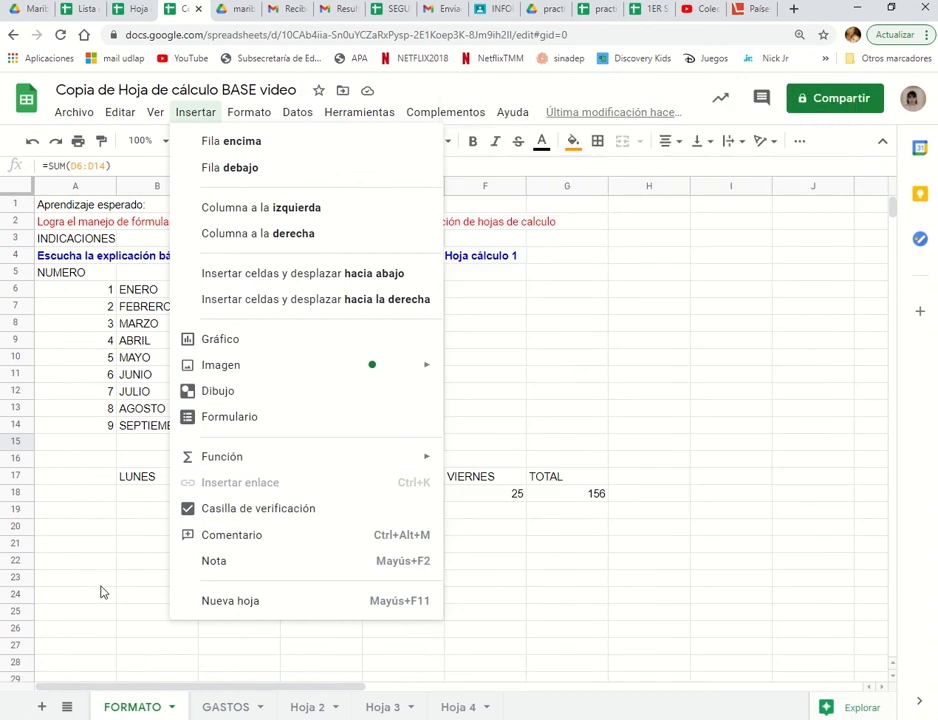
left_click(102, 589)
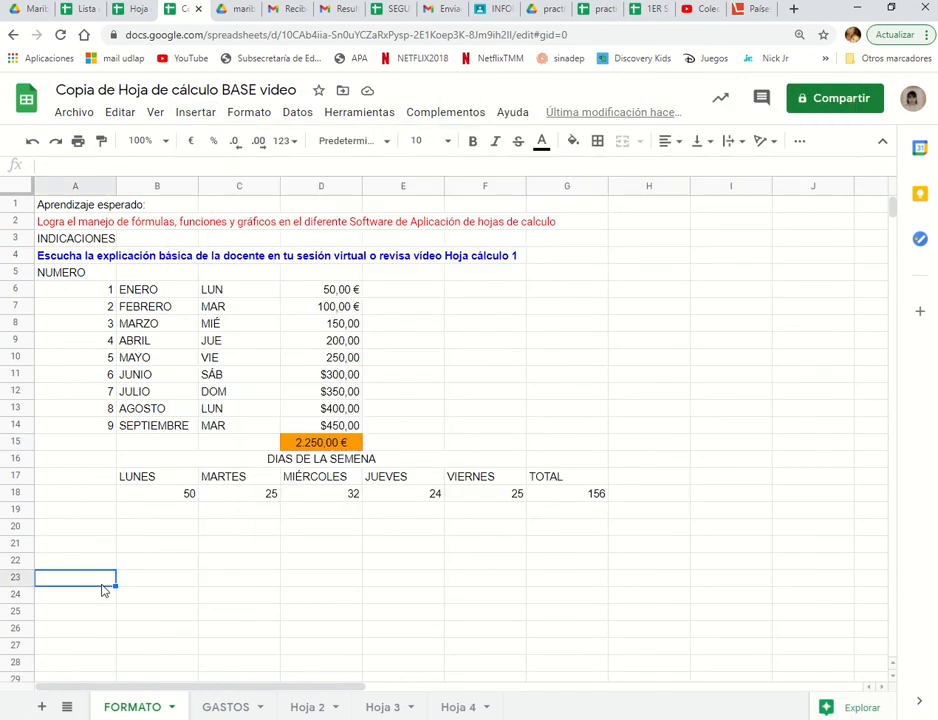
- Enter the date 12-05-20 in cell A18, at the start of the weekday values row
left_click(84, 496)
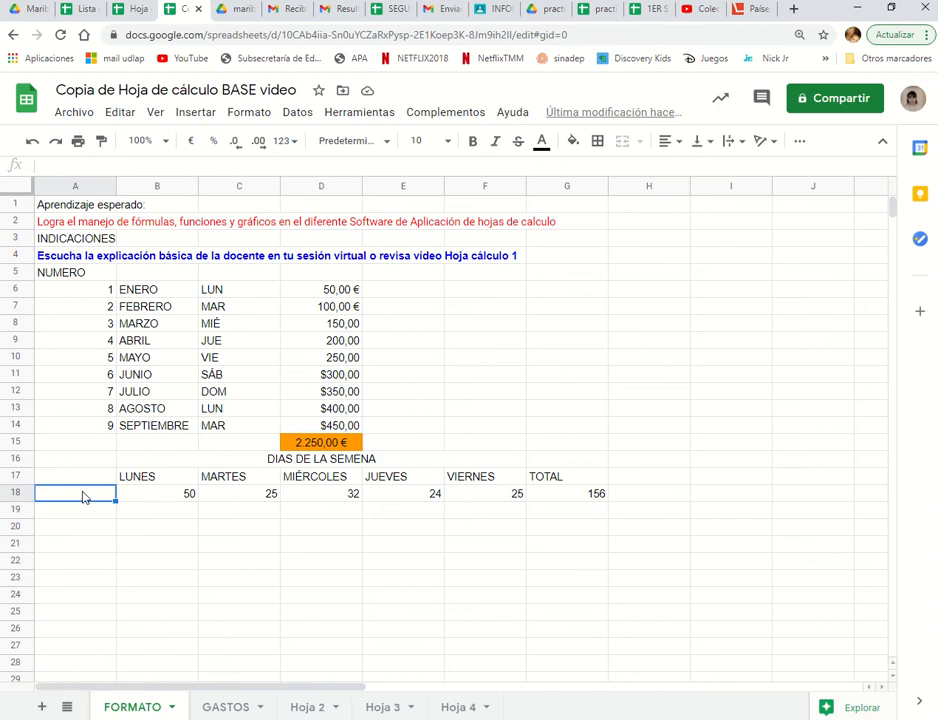
type("12-0")
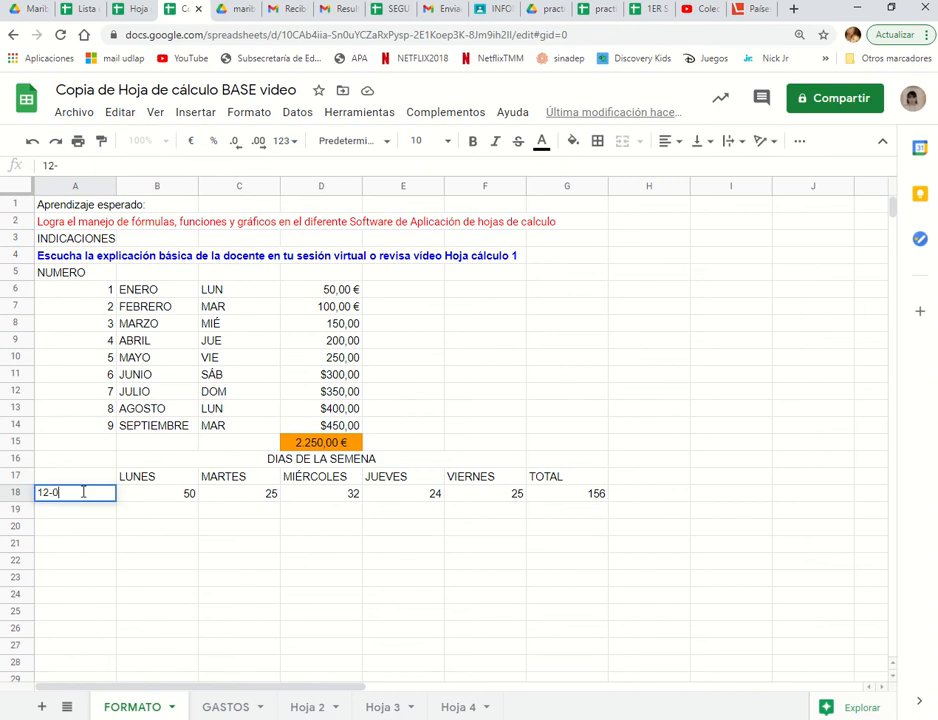
type("5-20")
key("Return")
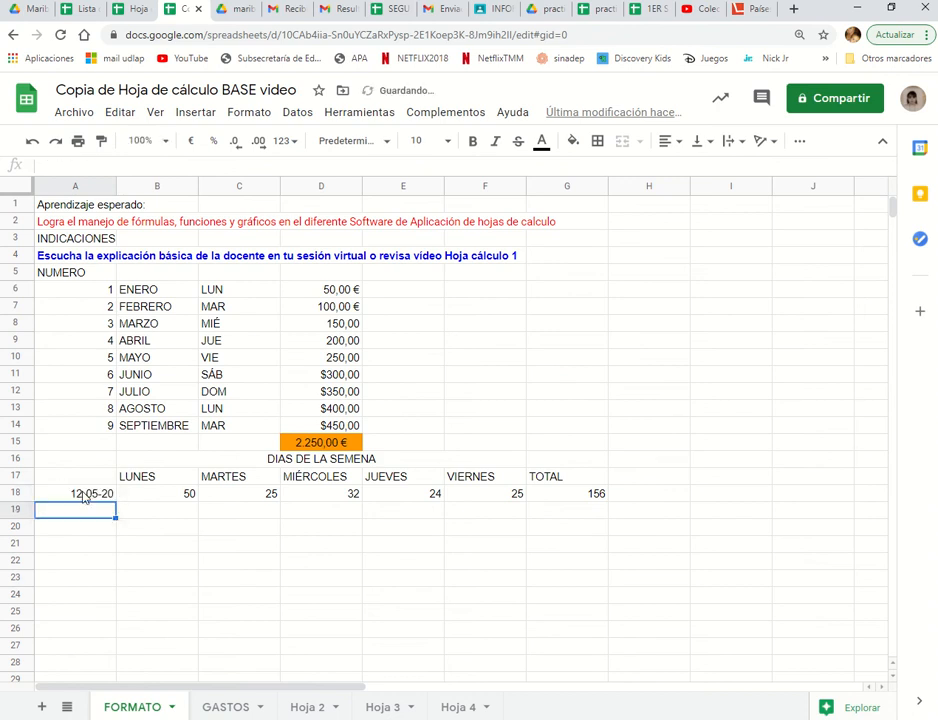
- Format the date in A18 with the custom date style shown as 5-ago-1930
left_click(84, 494)
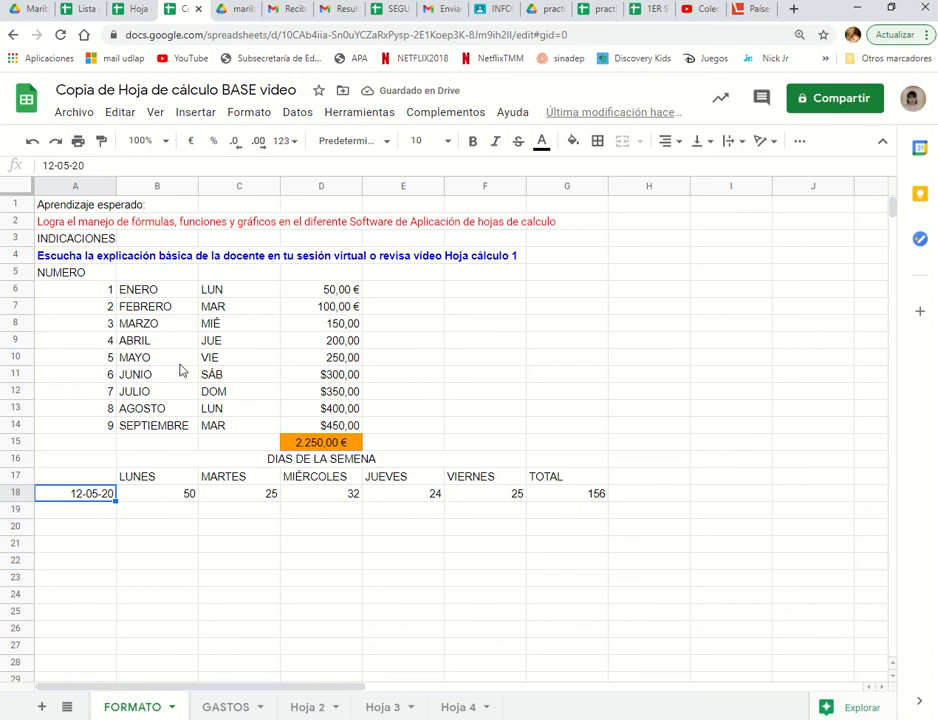
left_click(249, 113)
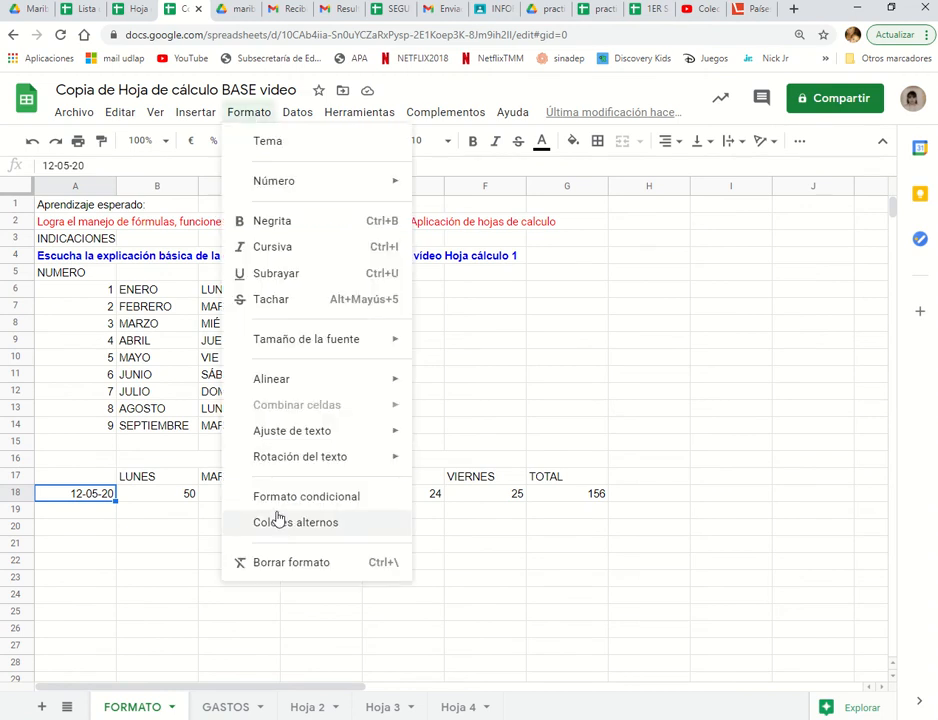
mouse_move(308, 184)
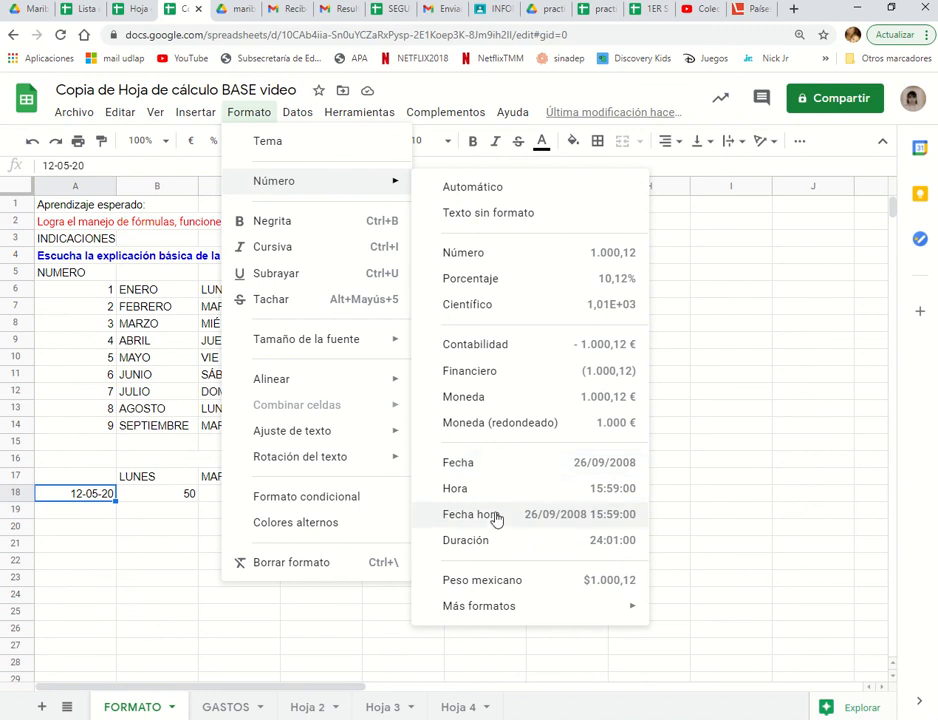
mouse_move(506, 614)
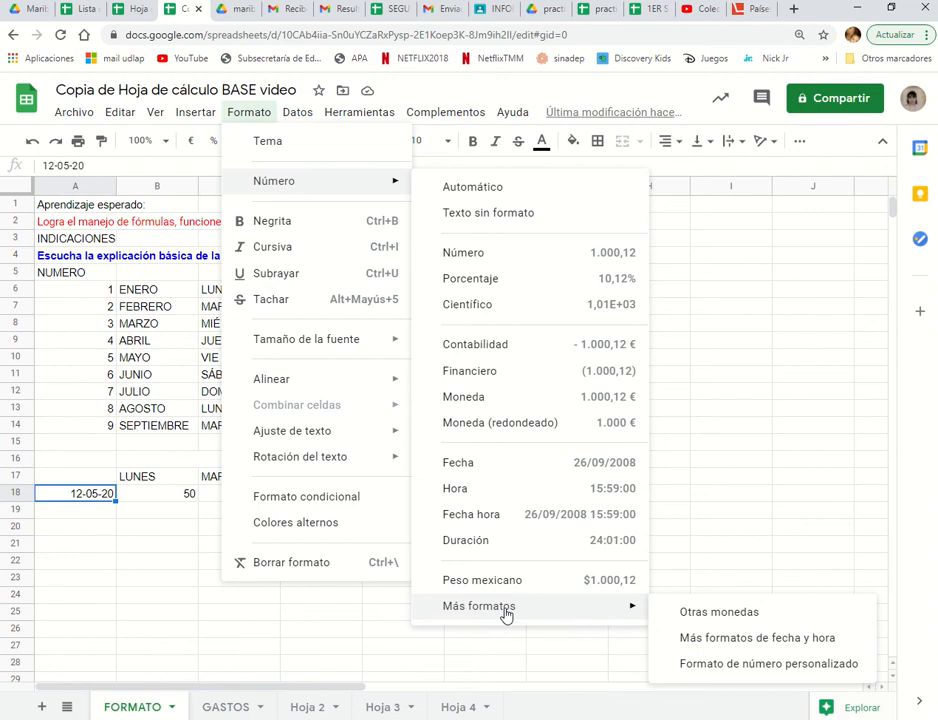
left_click(757, 638)
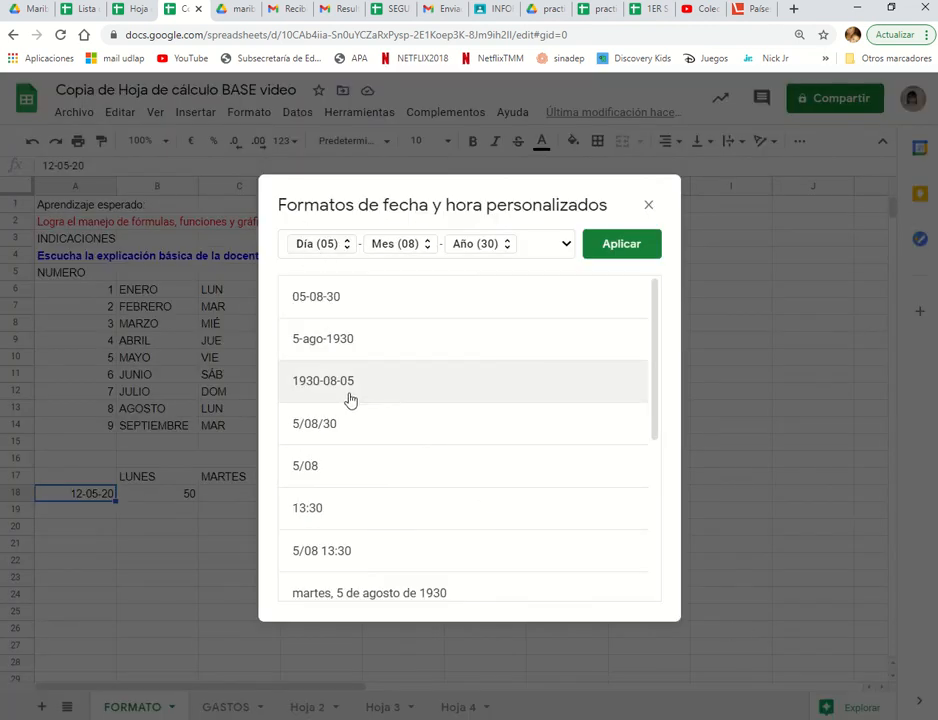
left_click(337, 349)
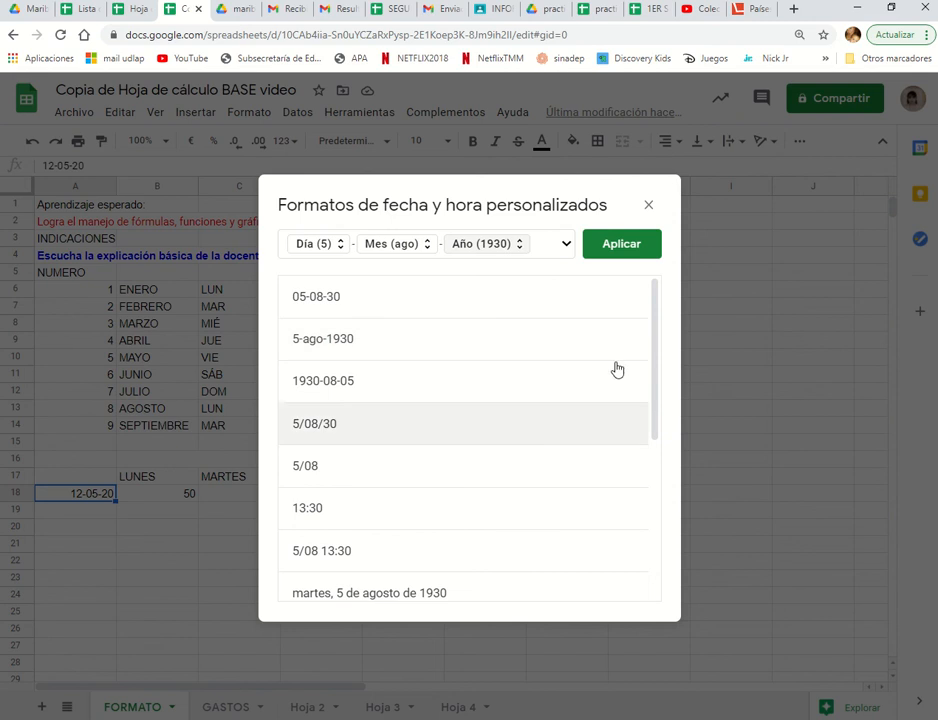
left_click(621, 244)
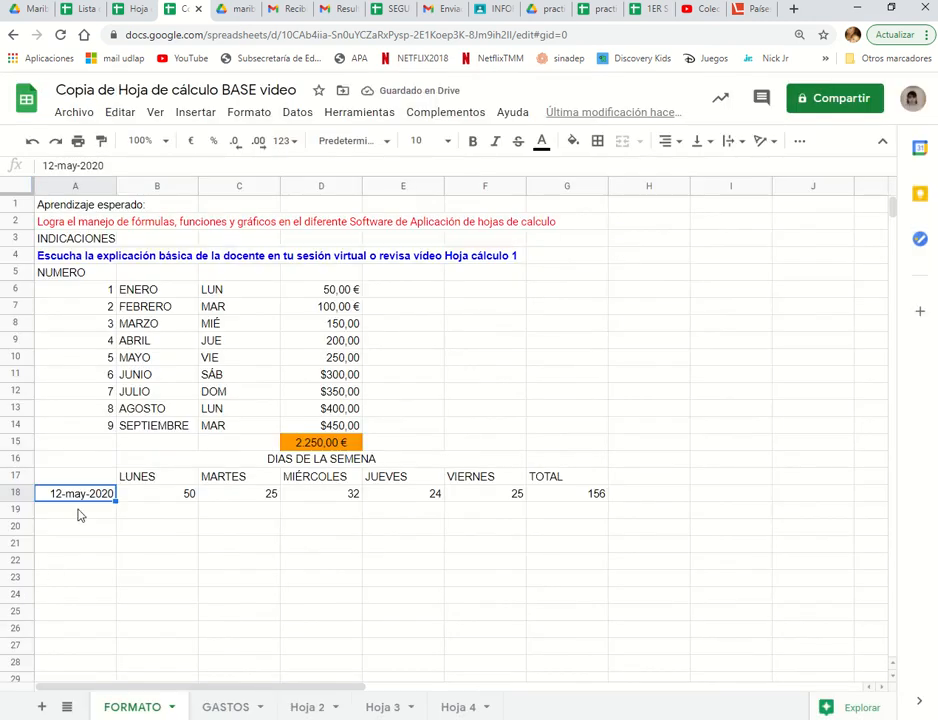
- Tilt the headings LUNES to TOTAL in B17:G17 upwards with text rotation
left_click(148, 516)
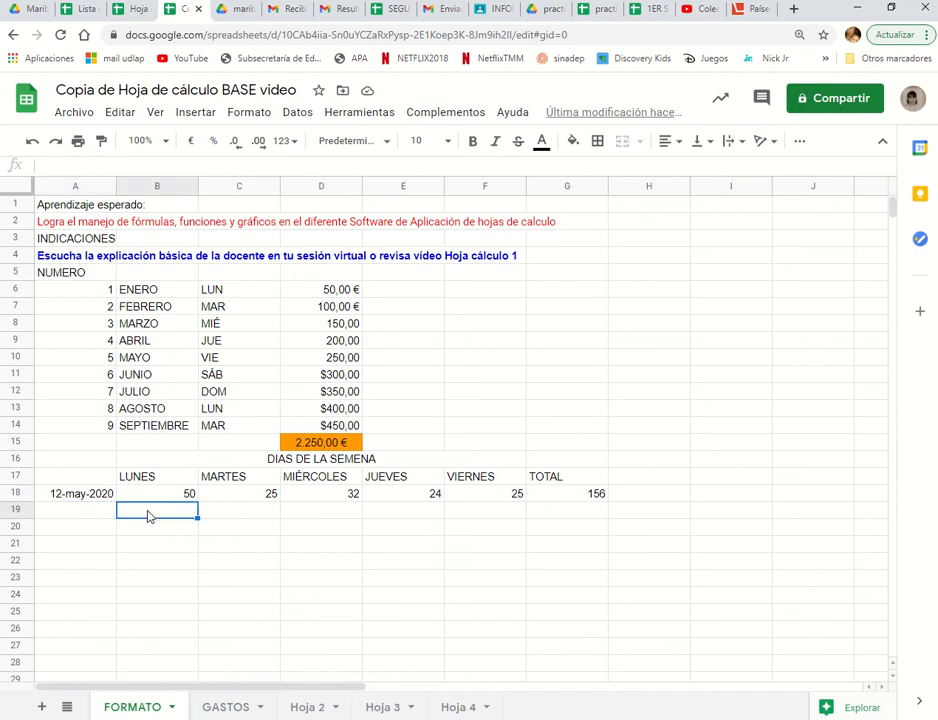
left_click(148, 480)
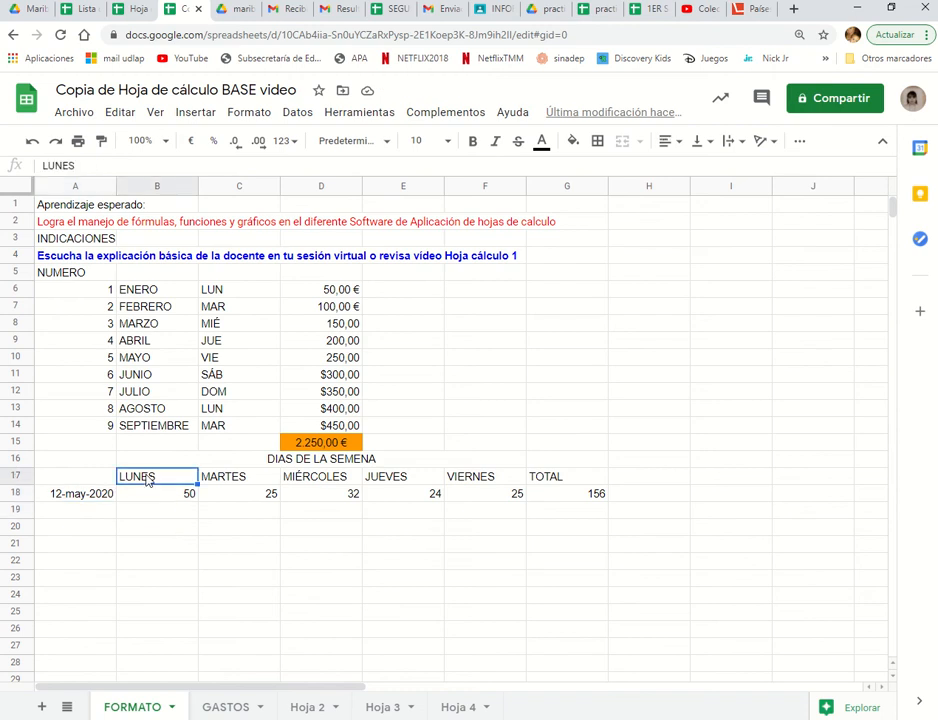
key("shift+Right")
key("shift+Right")
key("shift+Right")
key("shift+Right")
key("shift+Right")
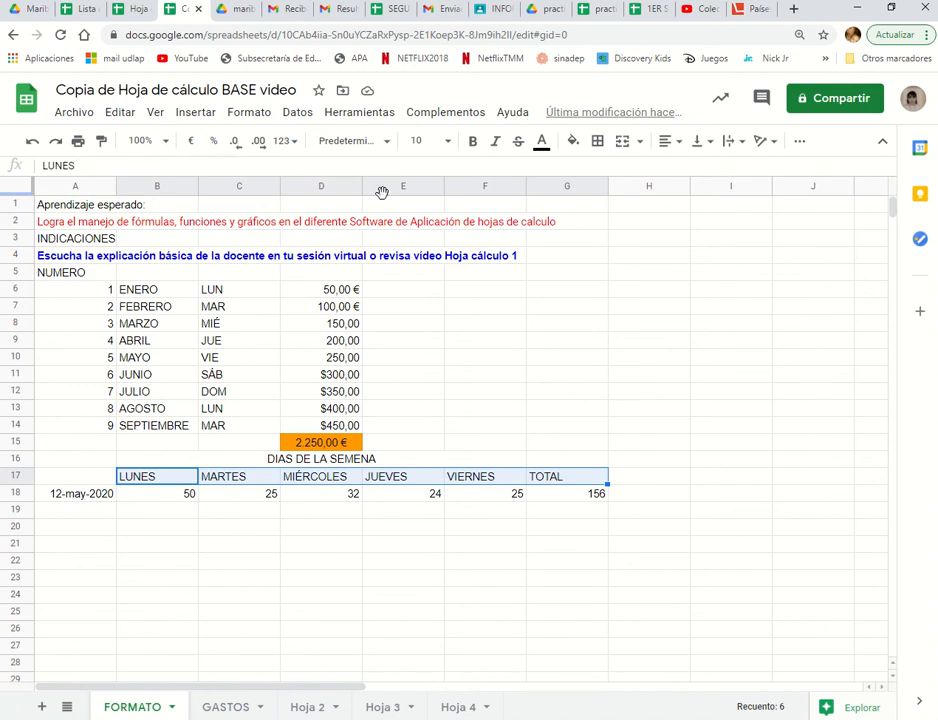
left_click(252, 114)
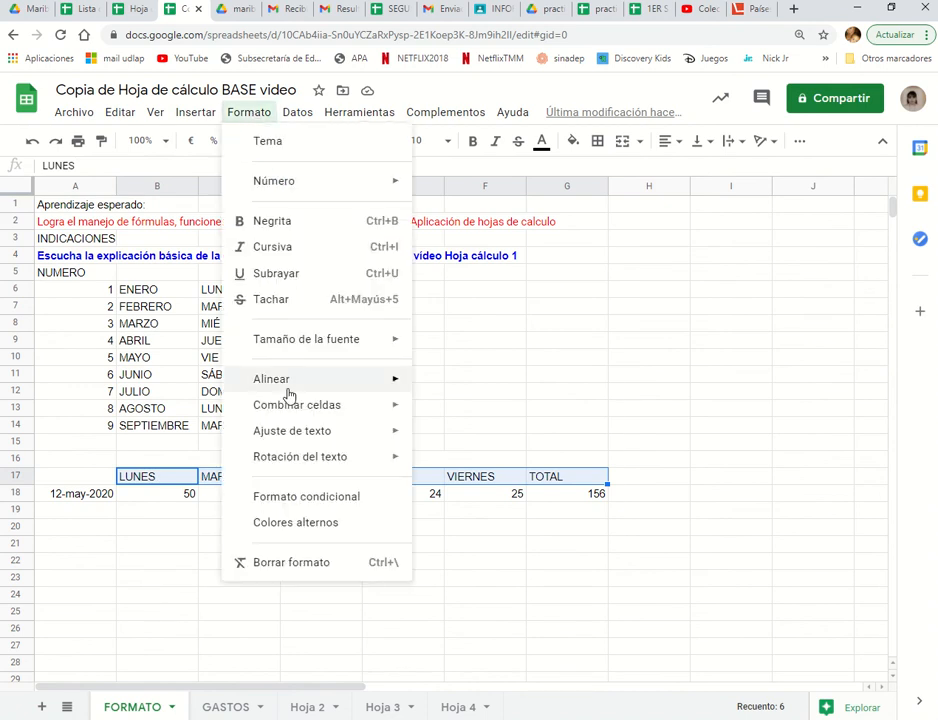
mouse_move(289, 394)
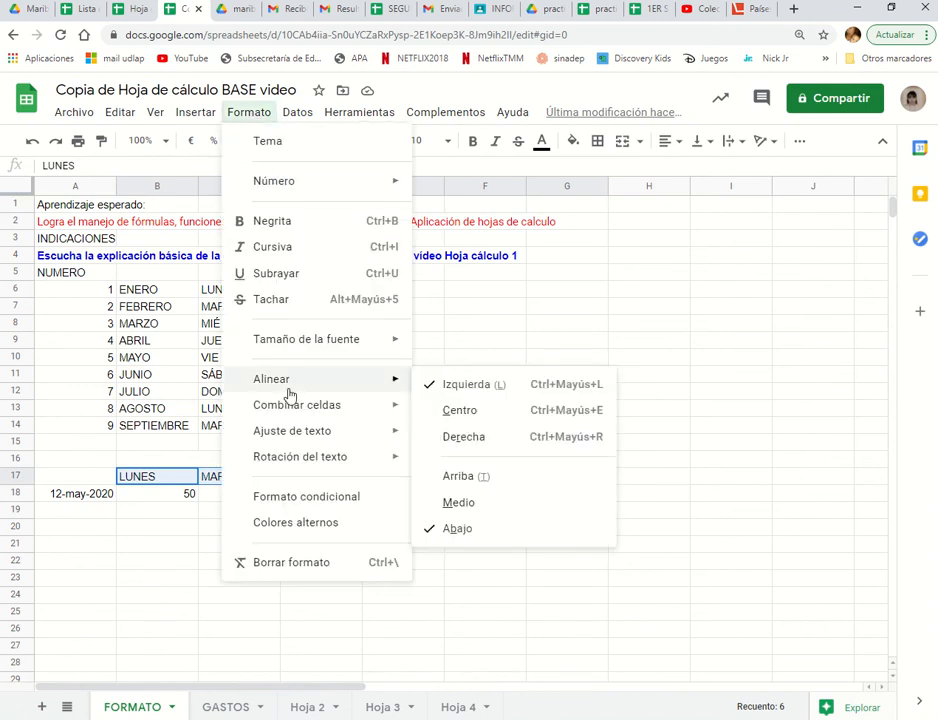
mouse_move(293, 462)
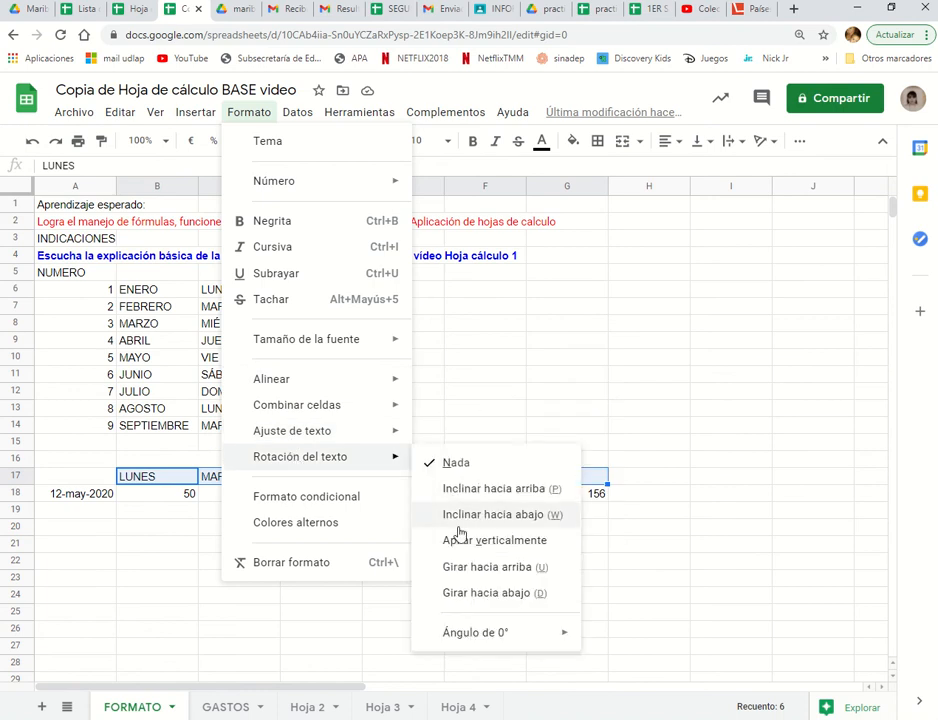
left_click(469, 492)
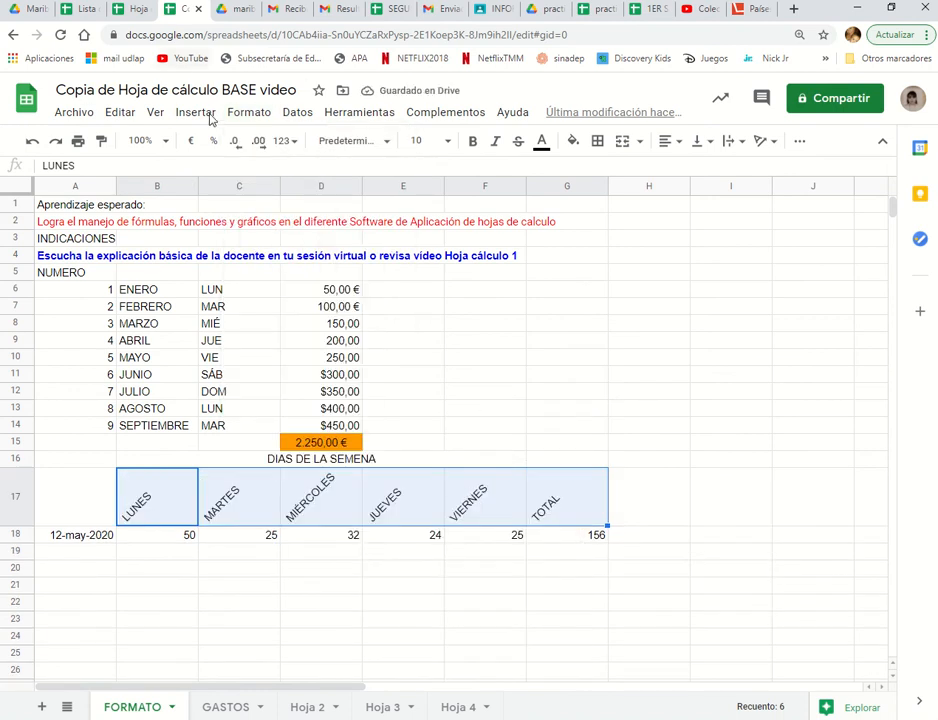
- Change the text rotation of headings B17:G17 to fully vertical, reading upwards
left_click(745, 148)
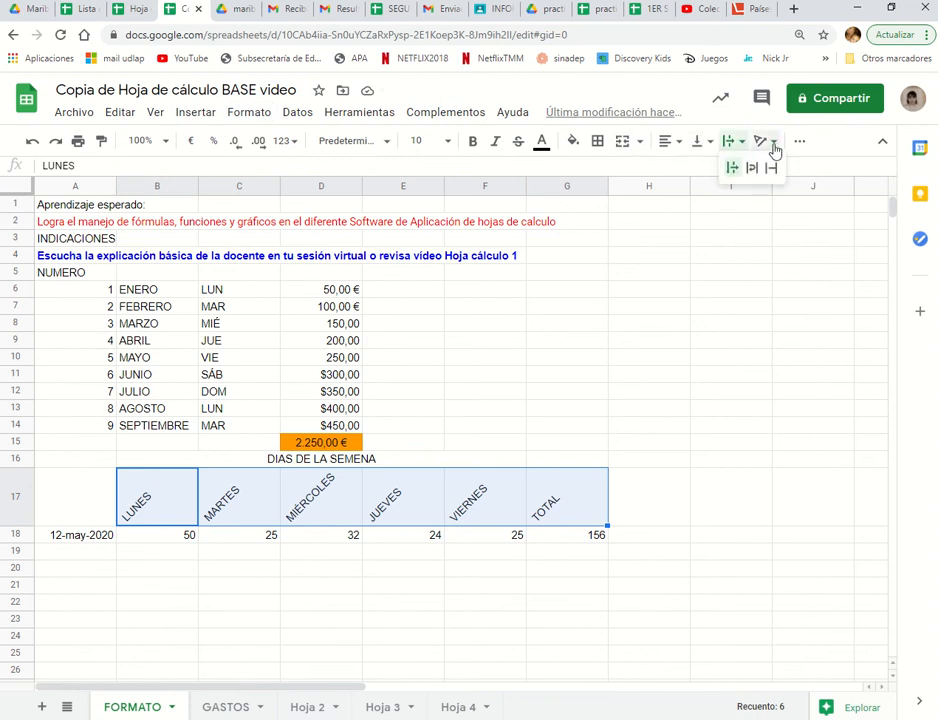
left_click(770, 146)
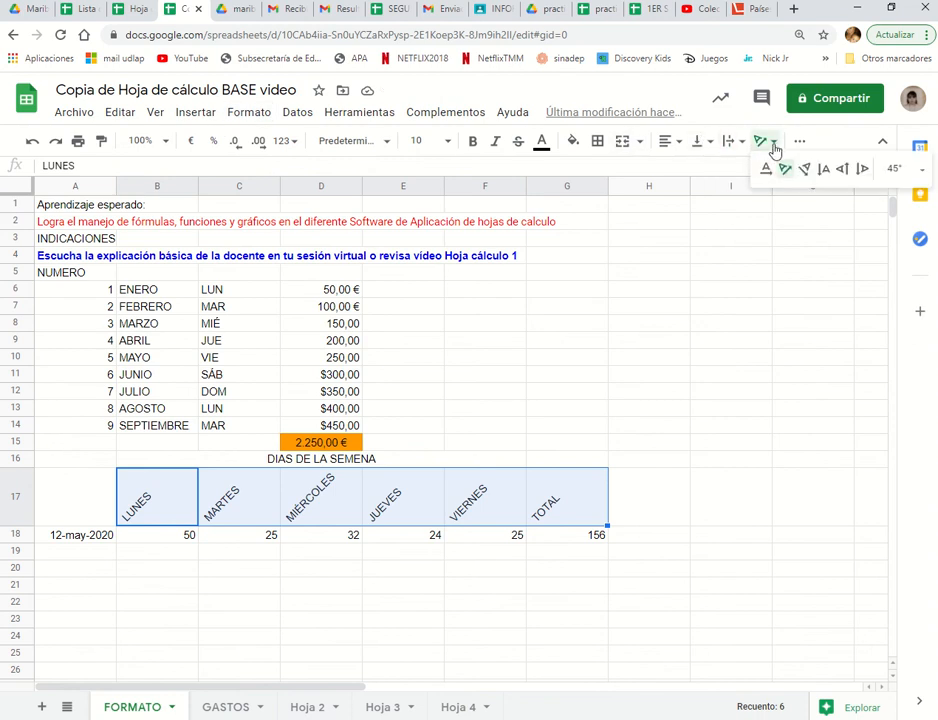
left_click(843, 172)
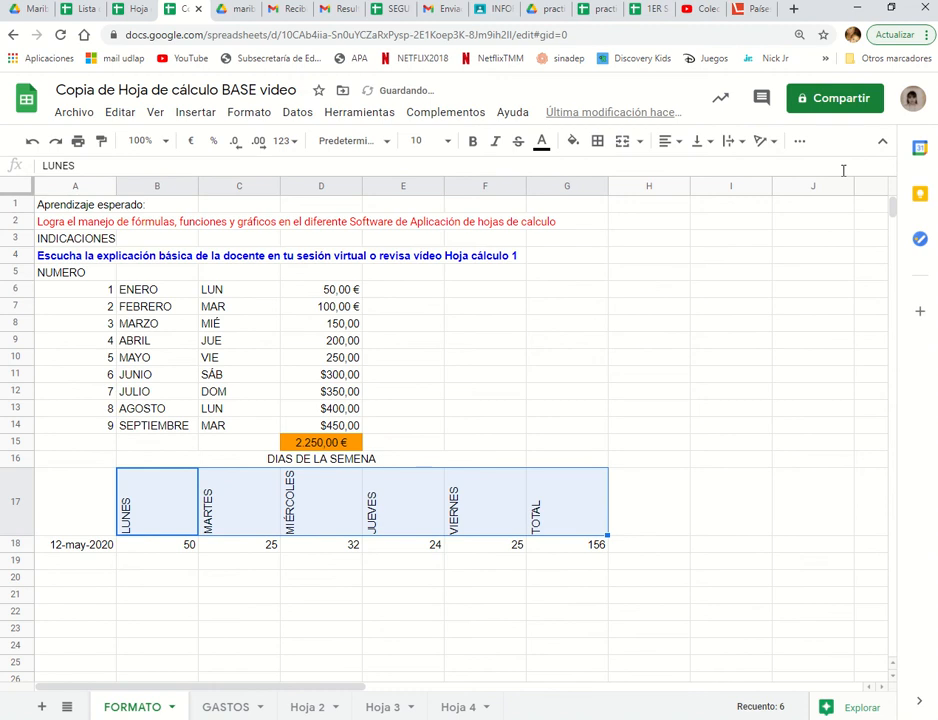
- Review the available text rotation options for the weekday headings in B17:G17
left_click(250, 116)
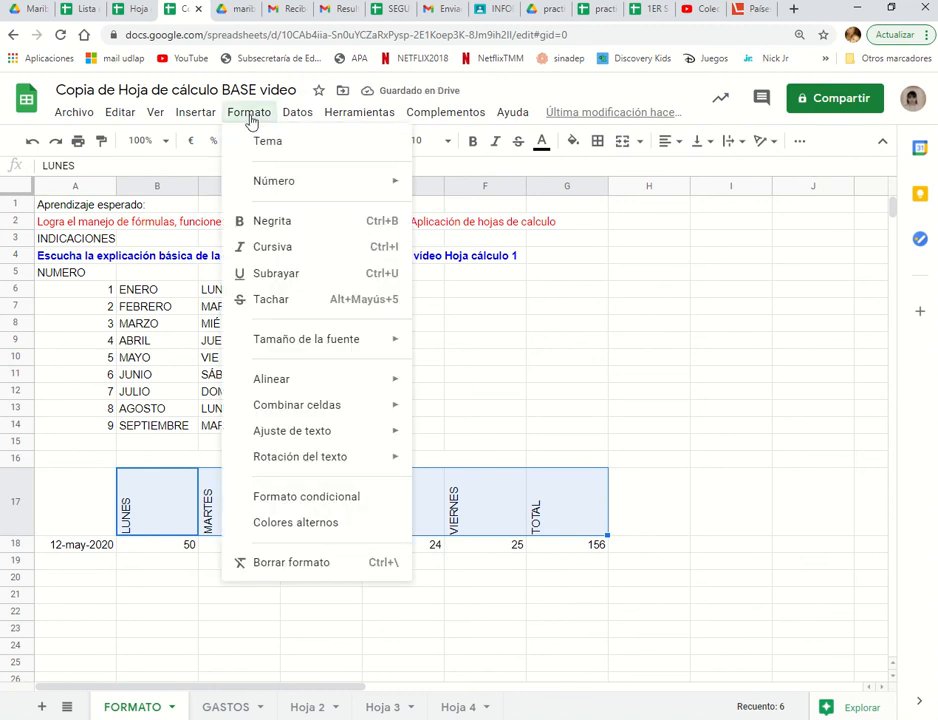
mouse_move(333, 458)
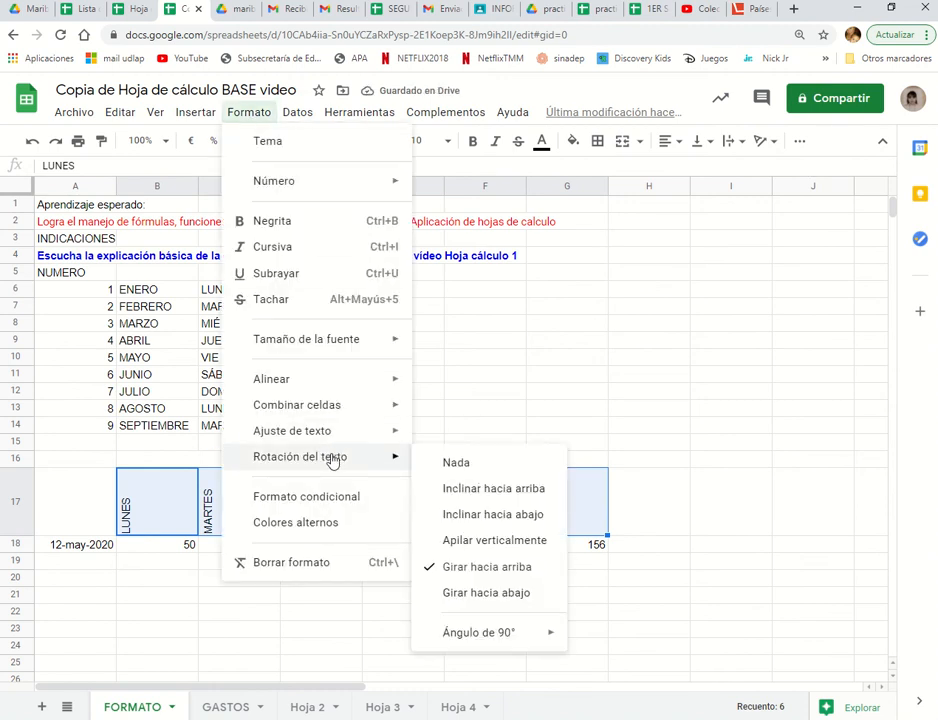
left_click(774, 143)
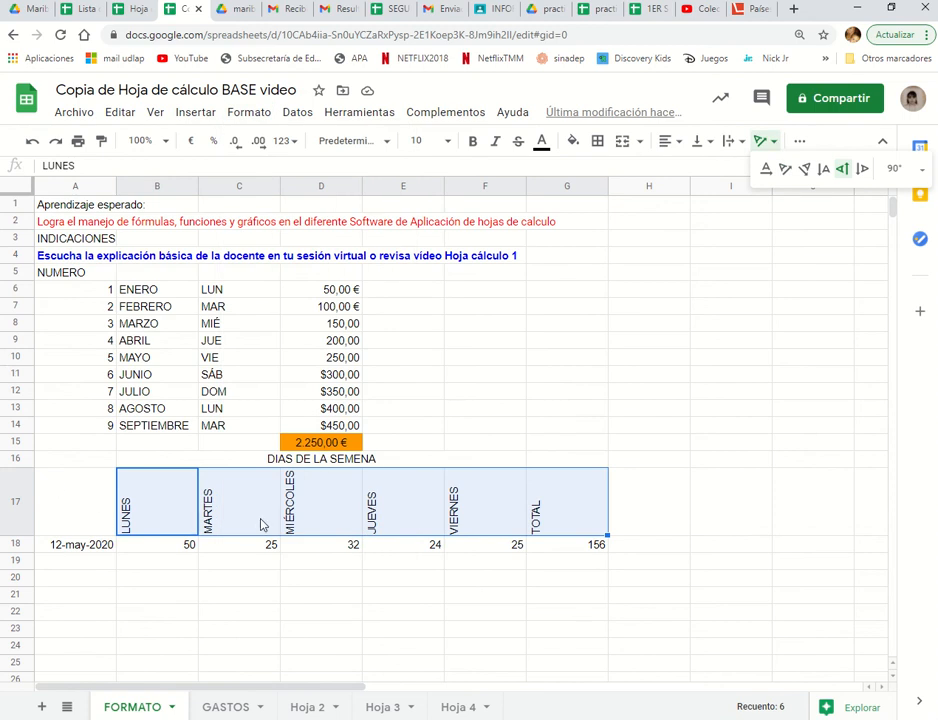
left_click(222, 443)
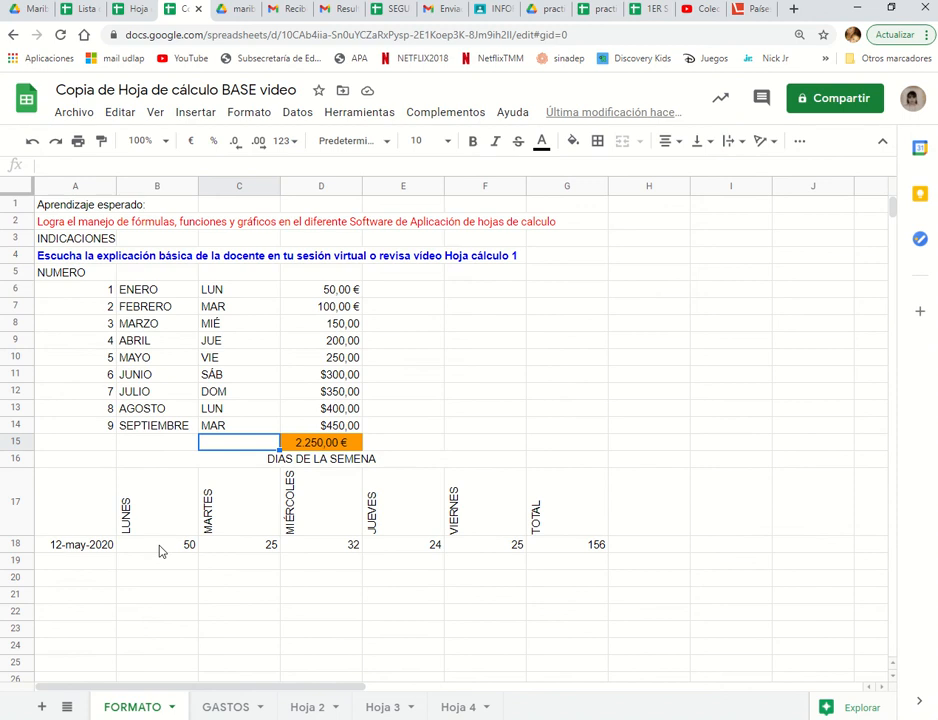
- Narrow columns B to G to an equal small width that just fits the vertical headings
left_click(159, 186)
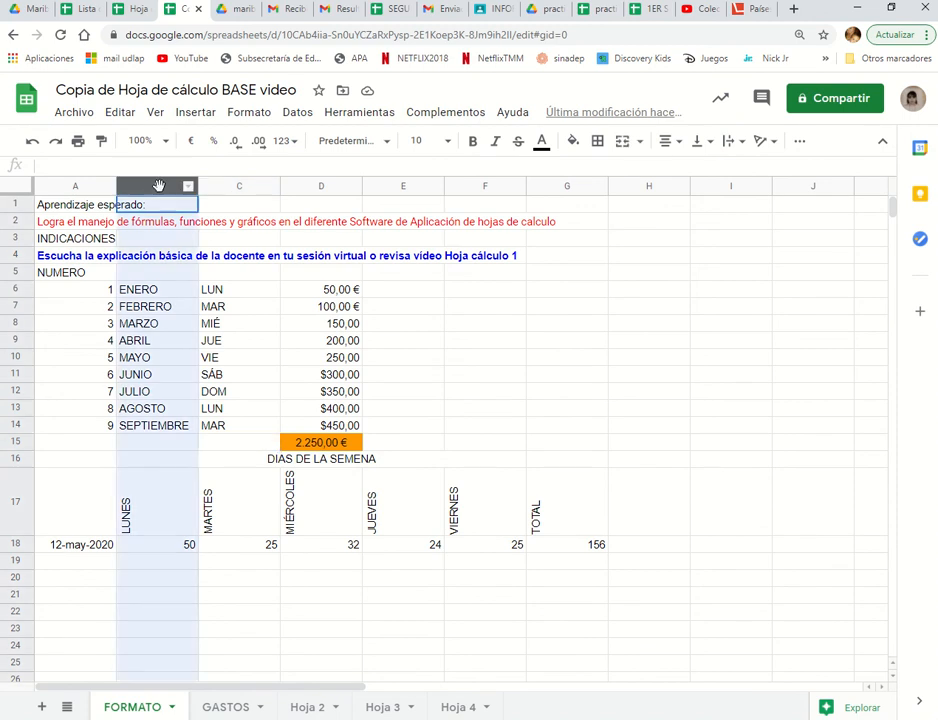
left_click_drag(198, 184, 418, 204)
left_click(169, 188)
left_click(279, 429)
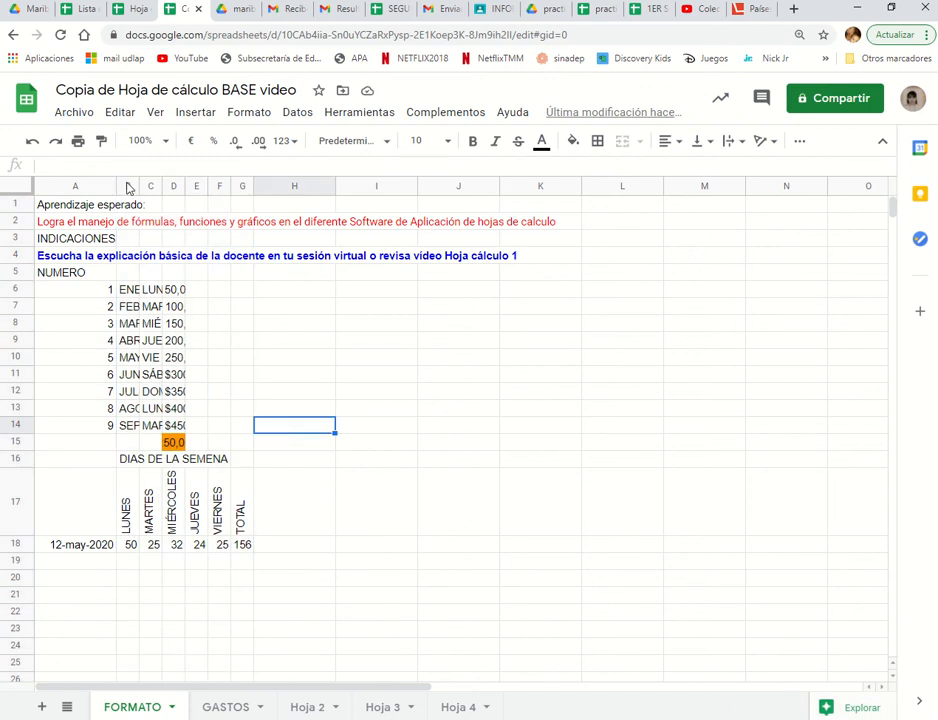
- Auto-fit the widths of columns B to G to their contents
left_click(125, 185)
left_click_drag(125, 185, 226, 185)
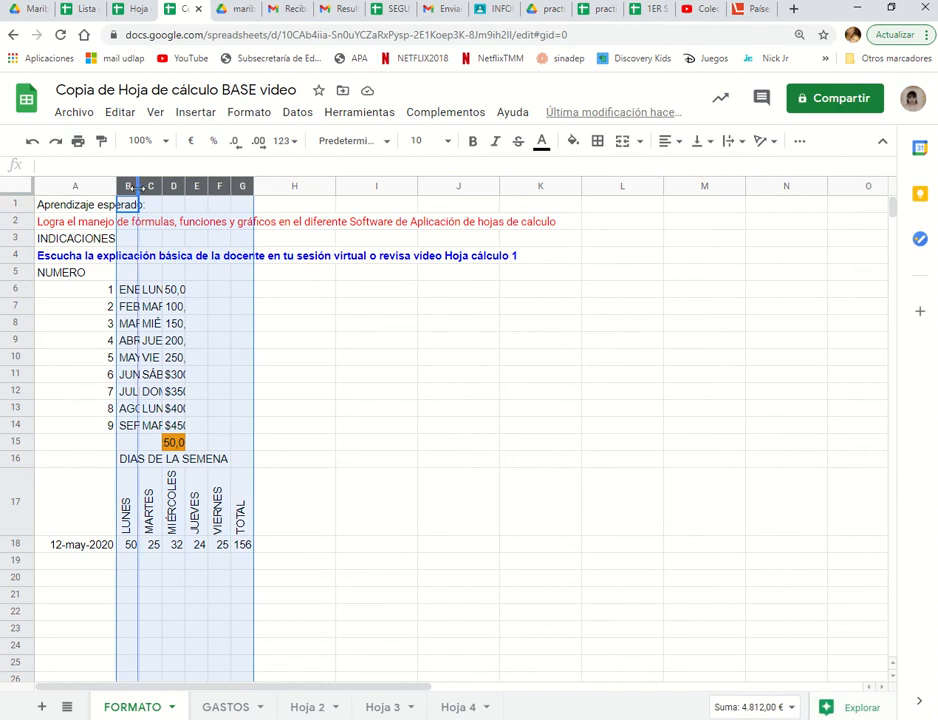
double_click(136, 186)
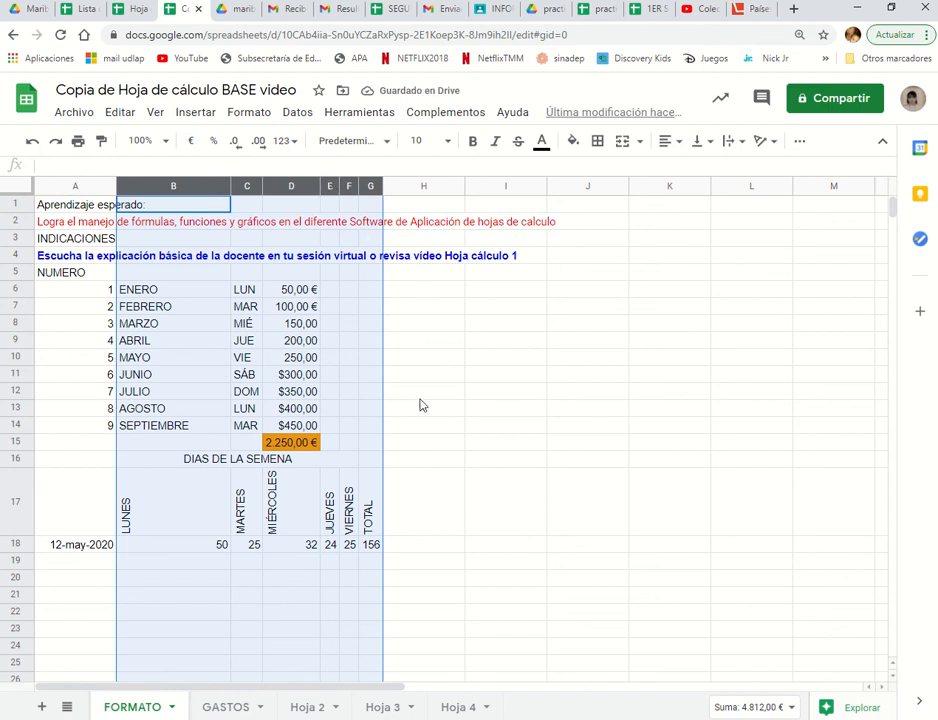
left_click(406, 485)
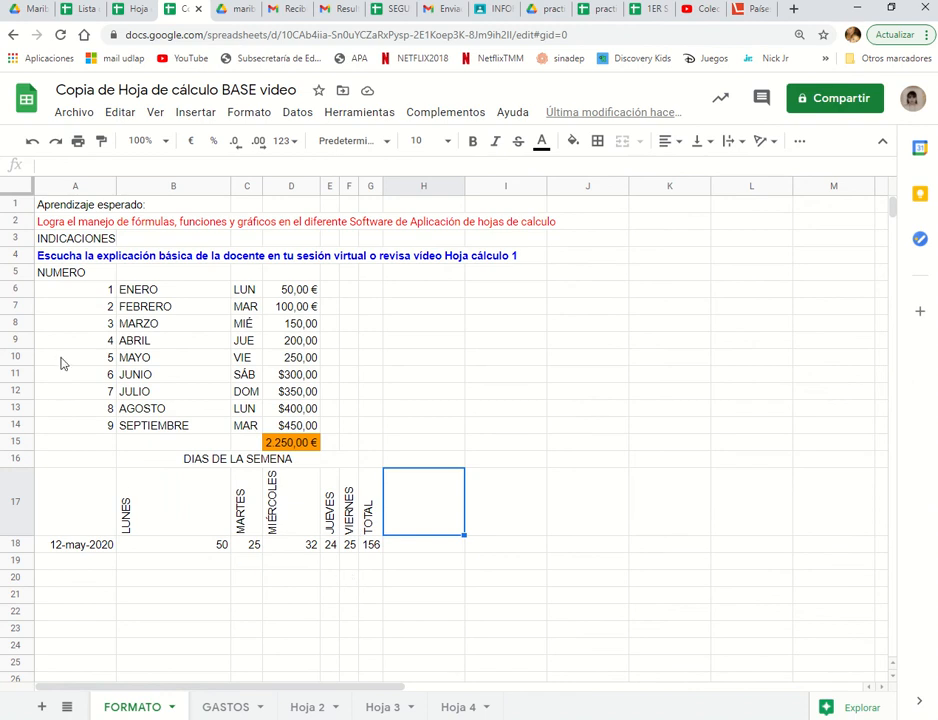
- Apply all borders, inner and outer, to the table of numbers, months, days and amounts in A6:D14
left_click(92, 296)
key("shift+Right")
key("shift+Right")
key("shift+Right")
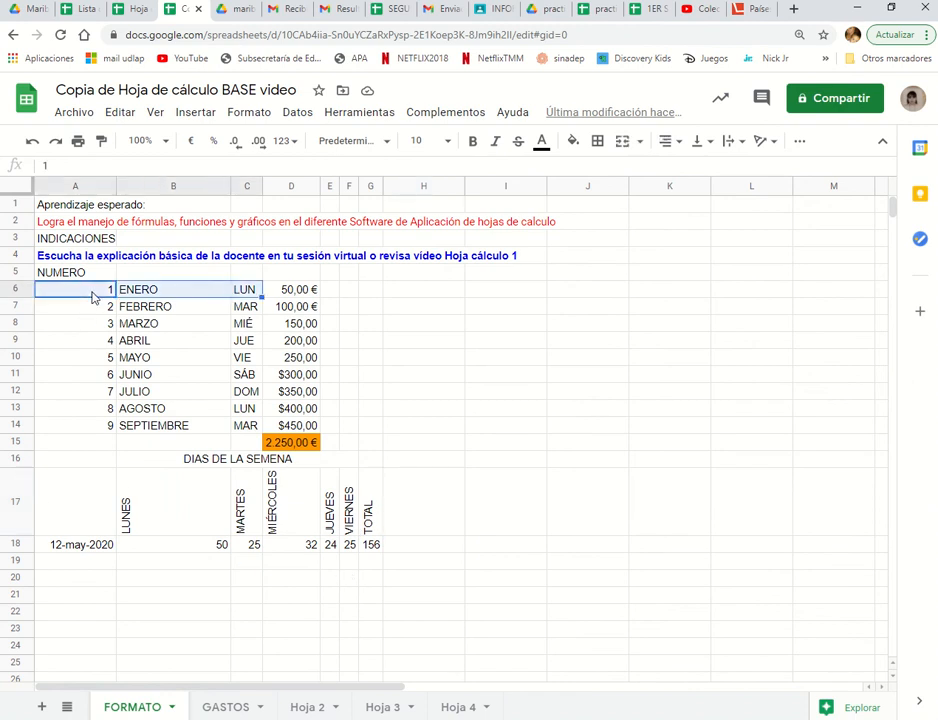
key("shift+Down")
key("shift+Down")
key("shift+Down")
key("shift+Down")
key("shift+Down")
key("shift+Down")
key("shift+Down")
key("shift+Down")
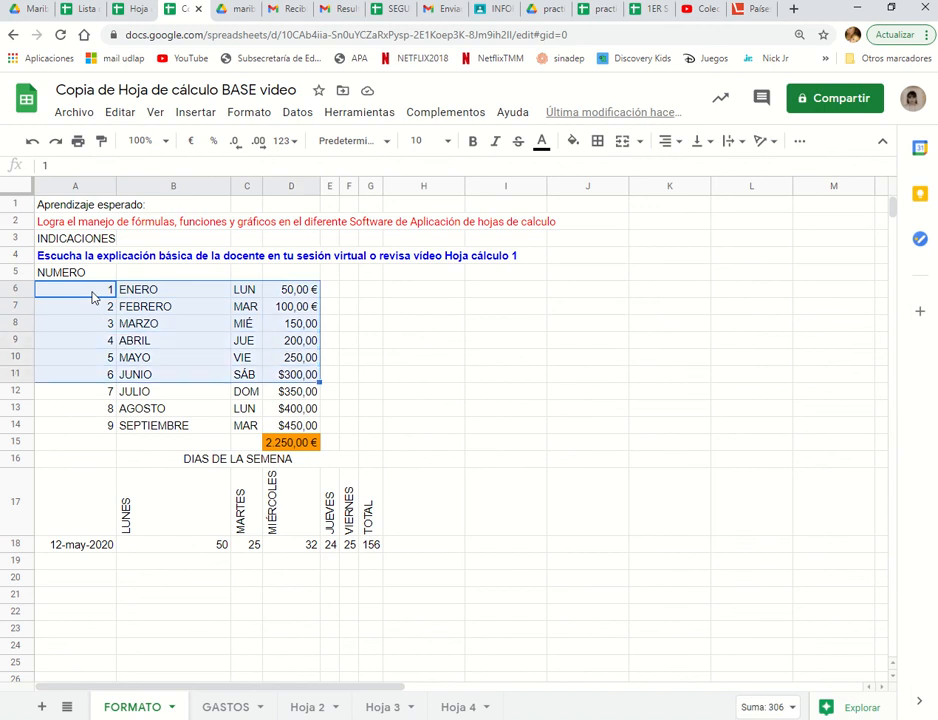
left_click(597, 140)
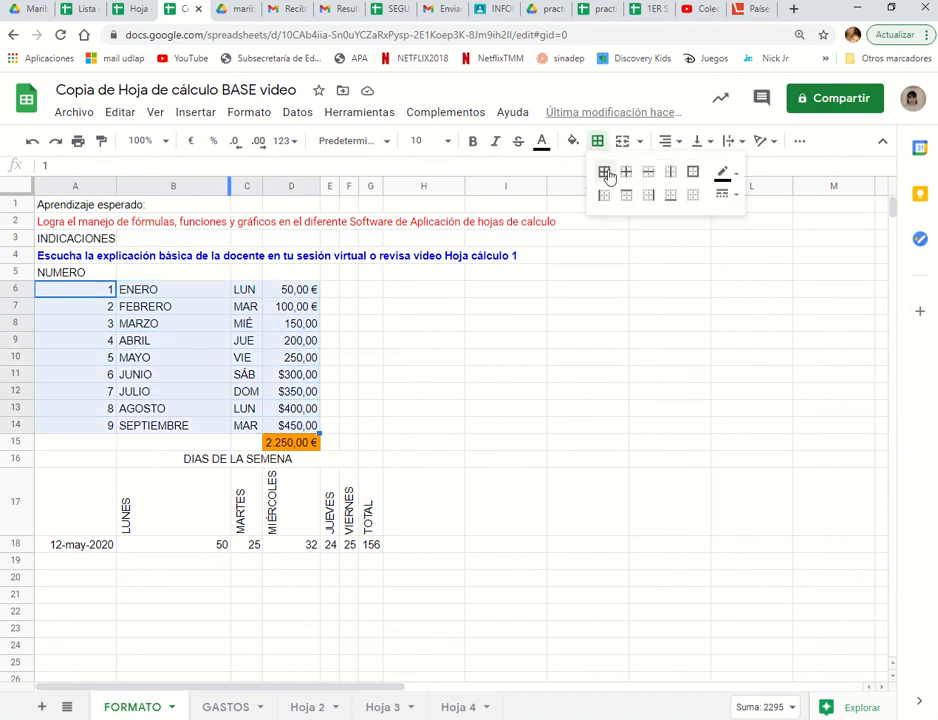
left_click(693, 171)
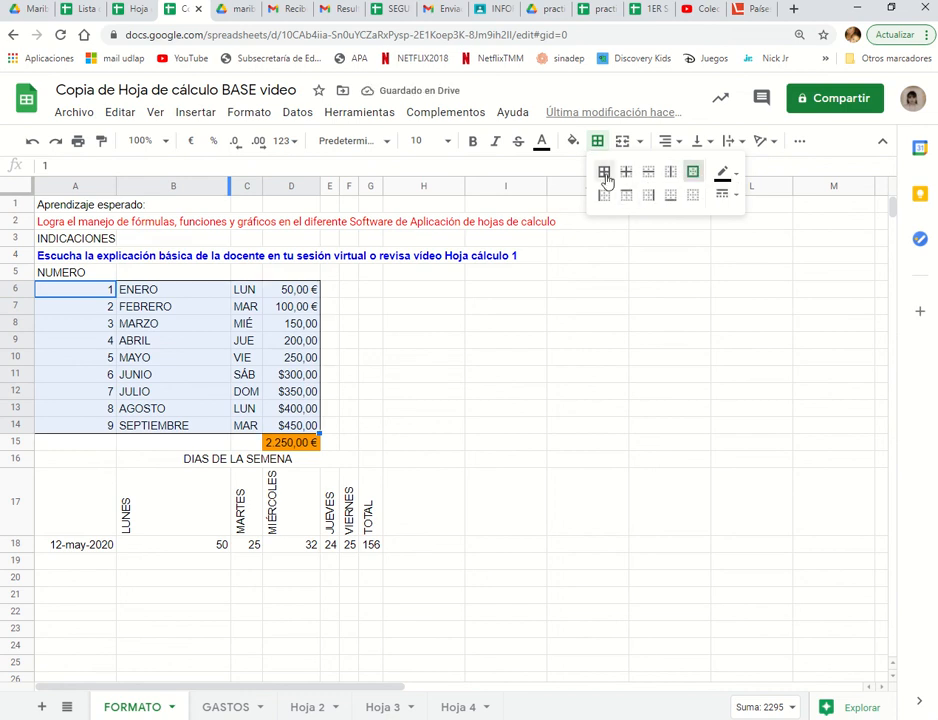
left_click(604, 173)
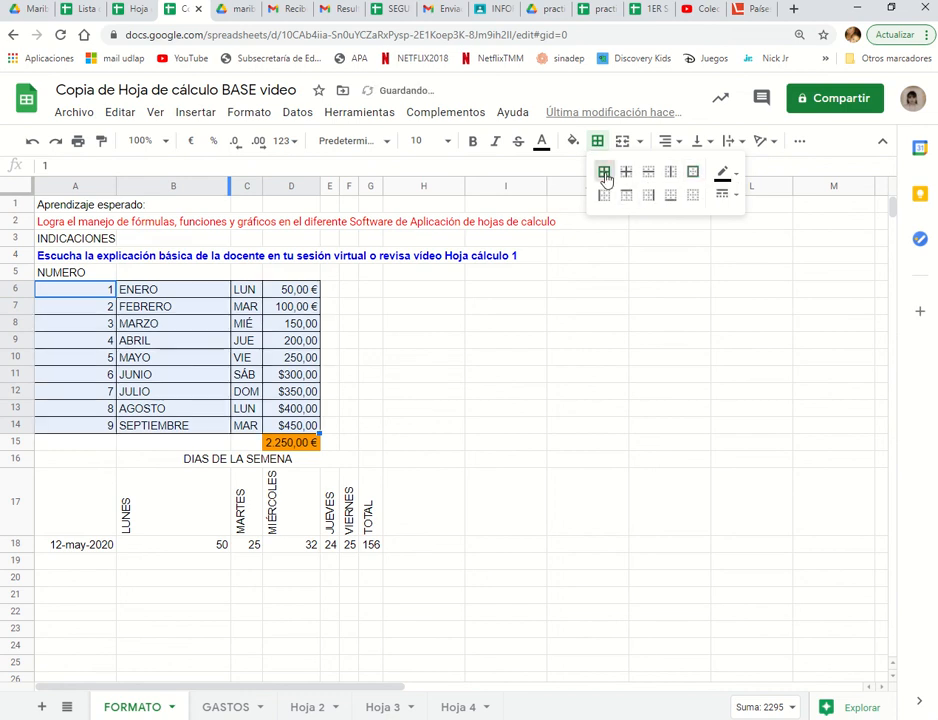
left_click(372, 321)
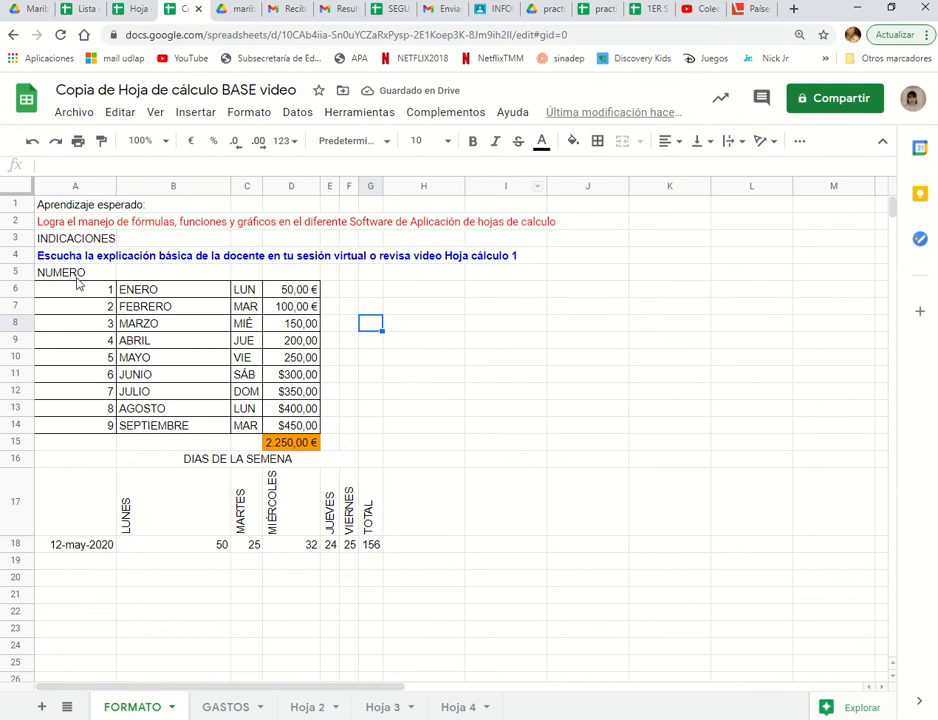
- Fill the weekday heading row A17:G17 with bright green
left_click_drag(80, 289, 281, 296)
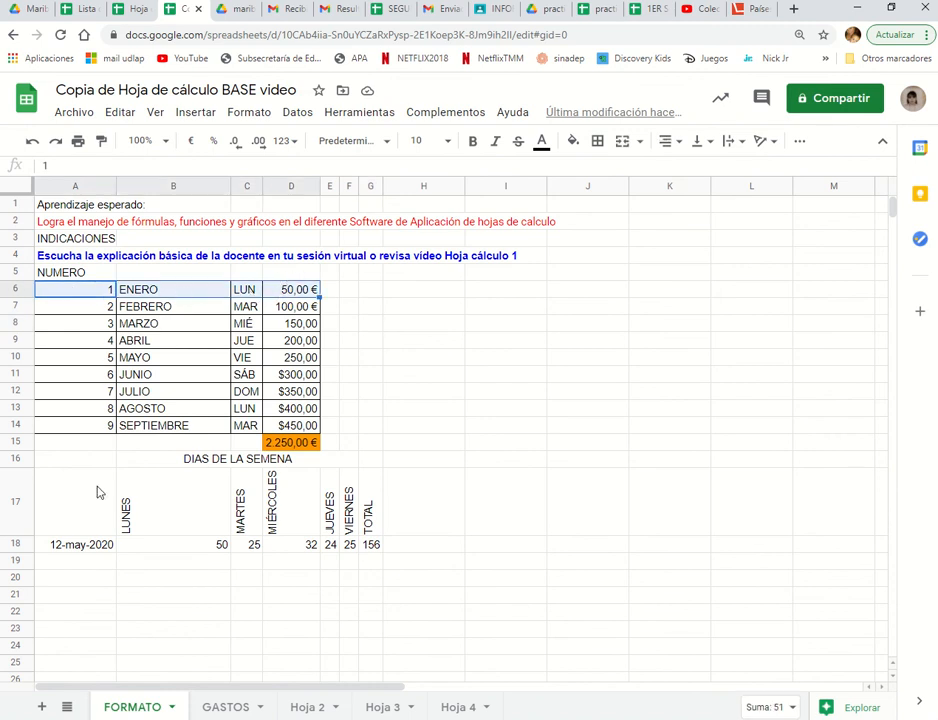
left_click_drag(88, 505, 372, 505)
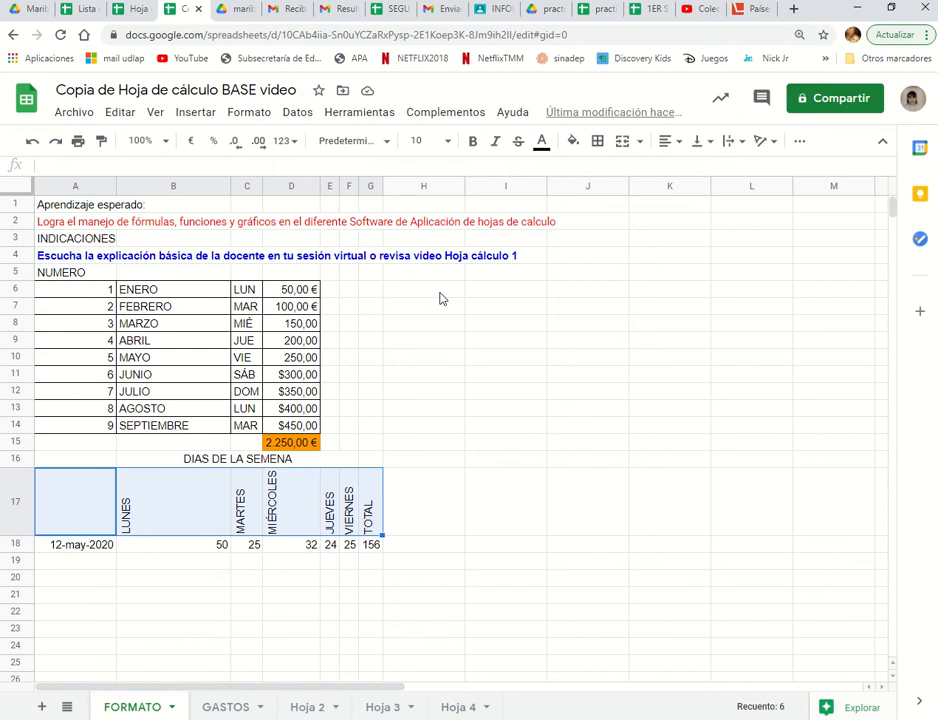
left_click(572, 140)
left_click(652, 217)
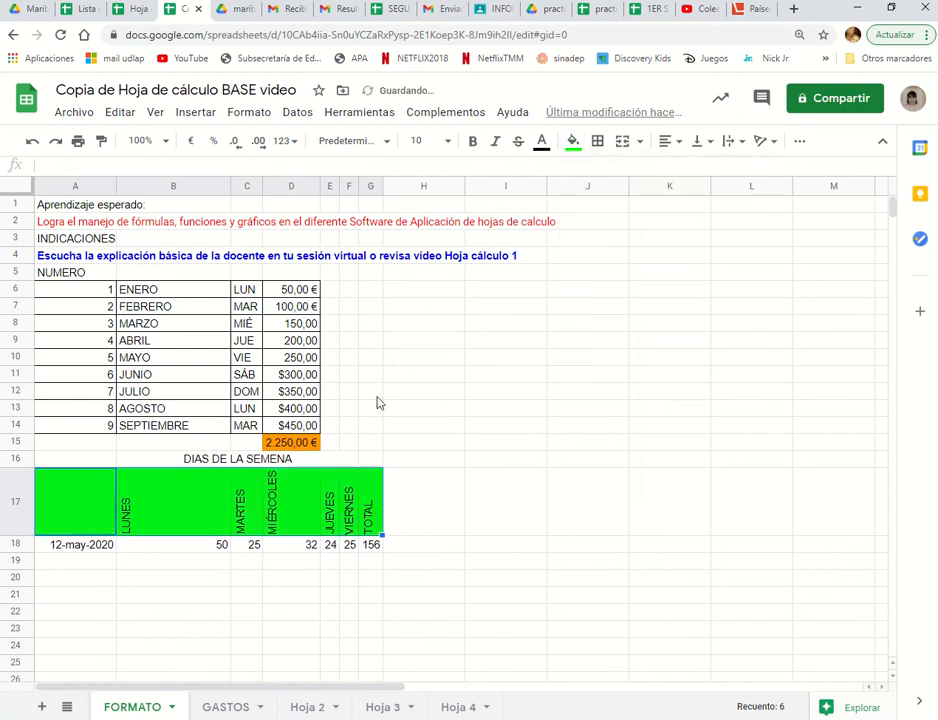
left_click(392, 391)
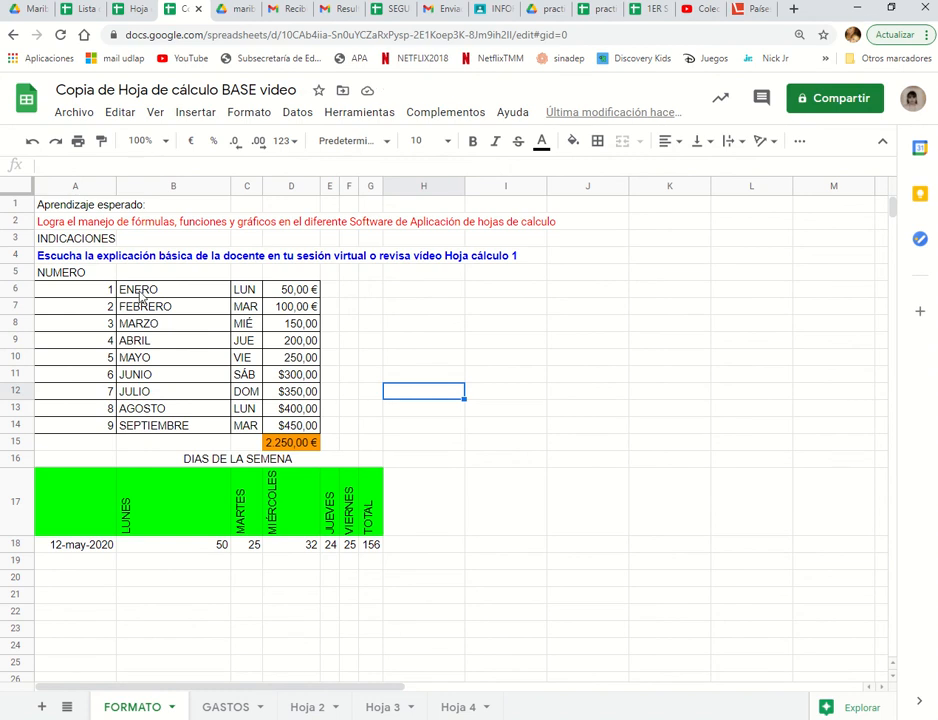
- Review the number format options available for the LUNES value in B18
left_click(206, 547)
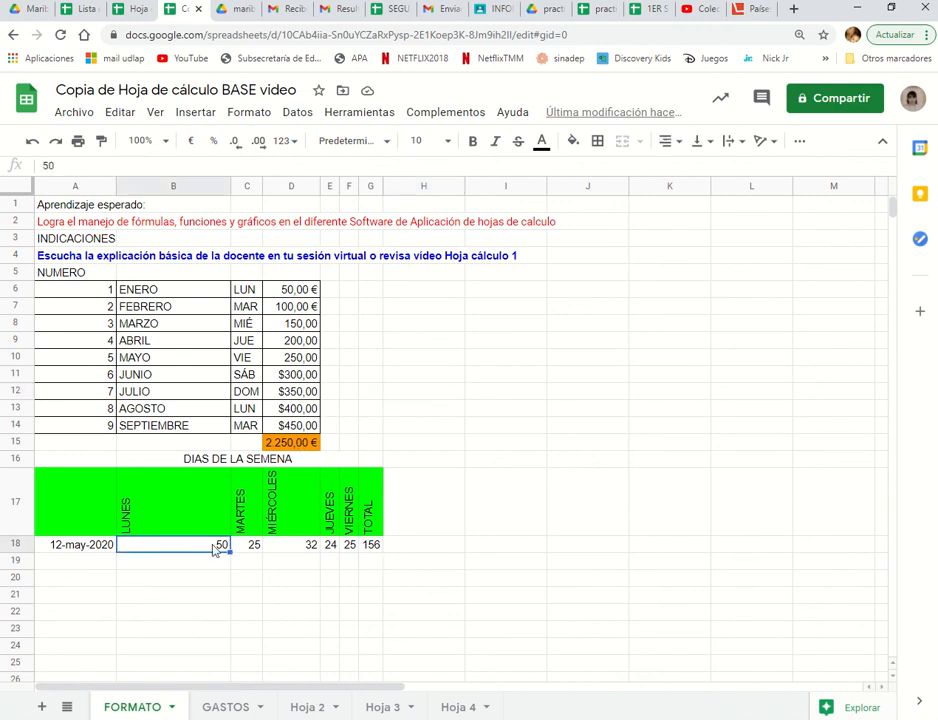
left_click(258, 115)
mouse_move(294, 184)
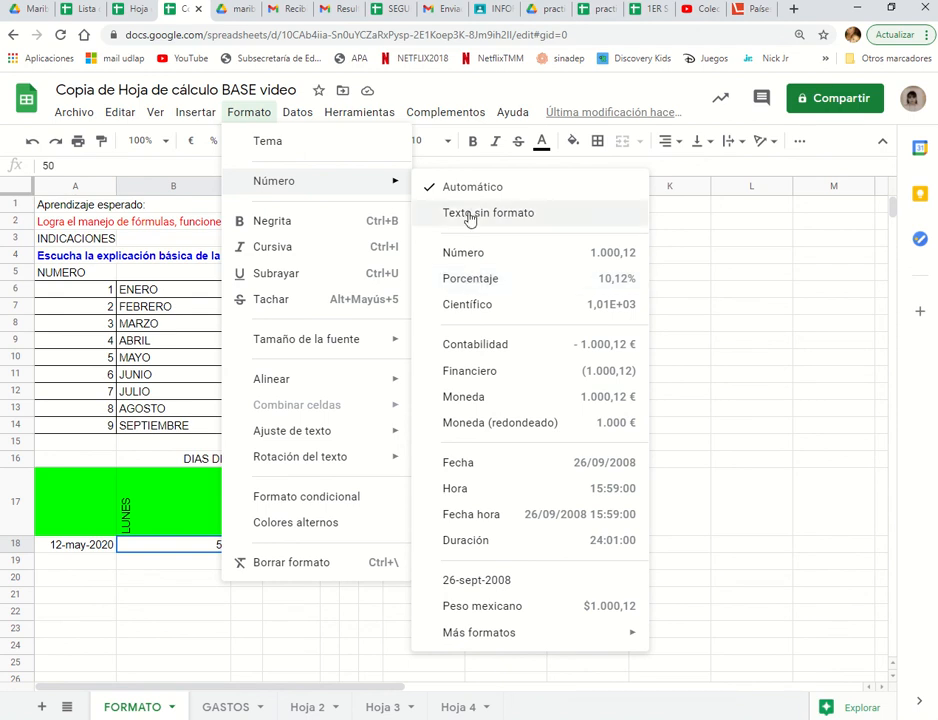
left_click(95, 611)
left_click(198, 459)
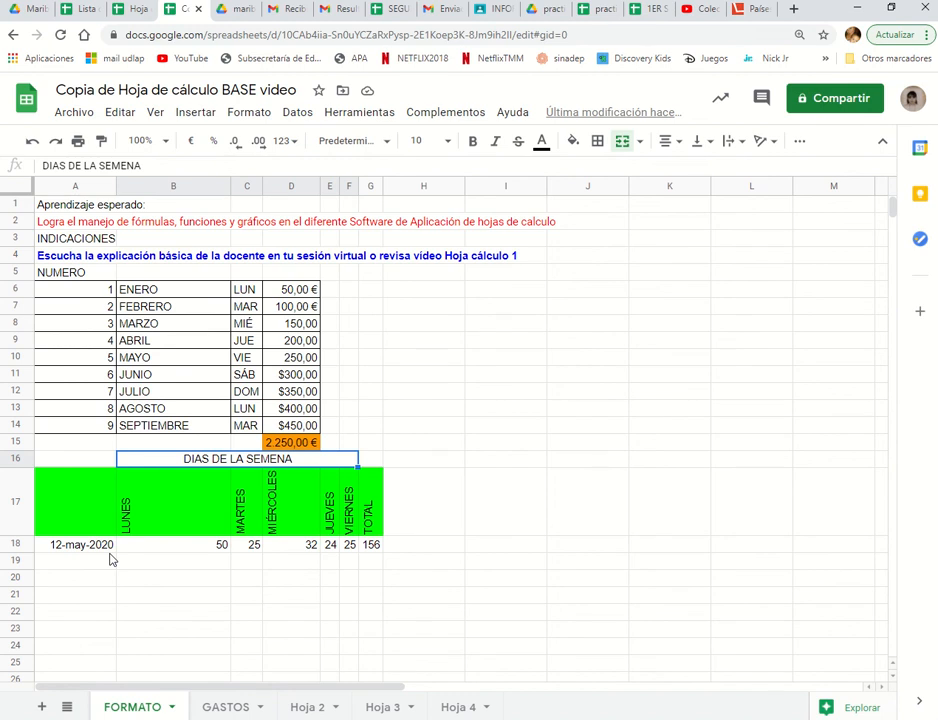
left_click(114, 600)
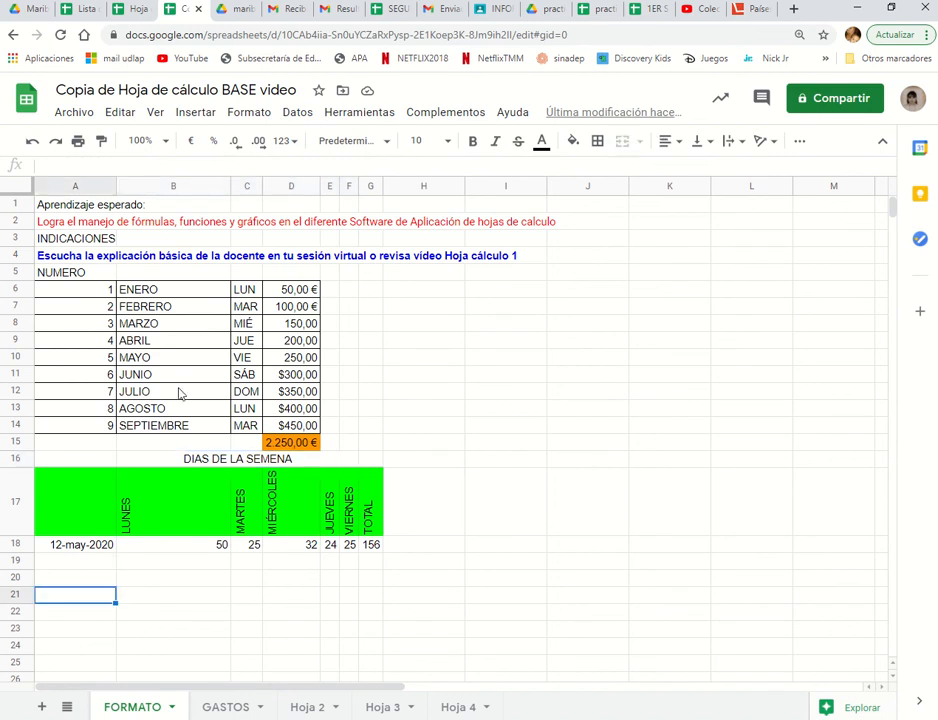
- Insert a chart of the weekdays and amounts in C6:D12
left_click(245, 291)
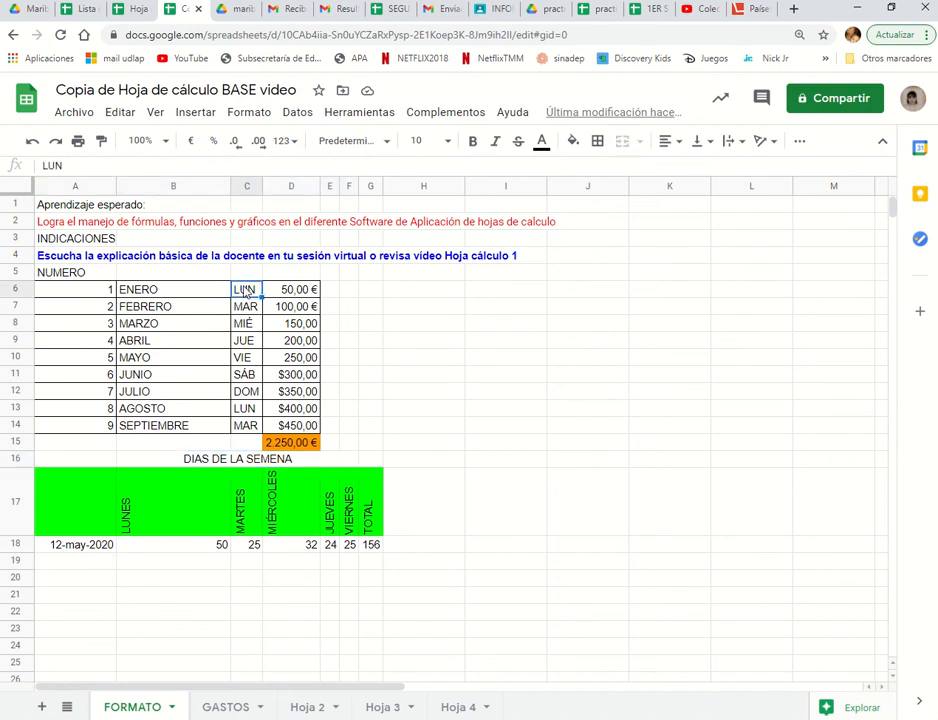
key("shift+Right")
key("shift+Down")
key("shift+Down")
key("shift+Down")
key("shift+Down")
key("shift+Down")
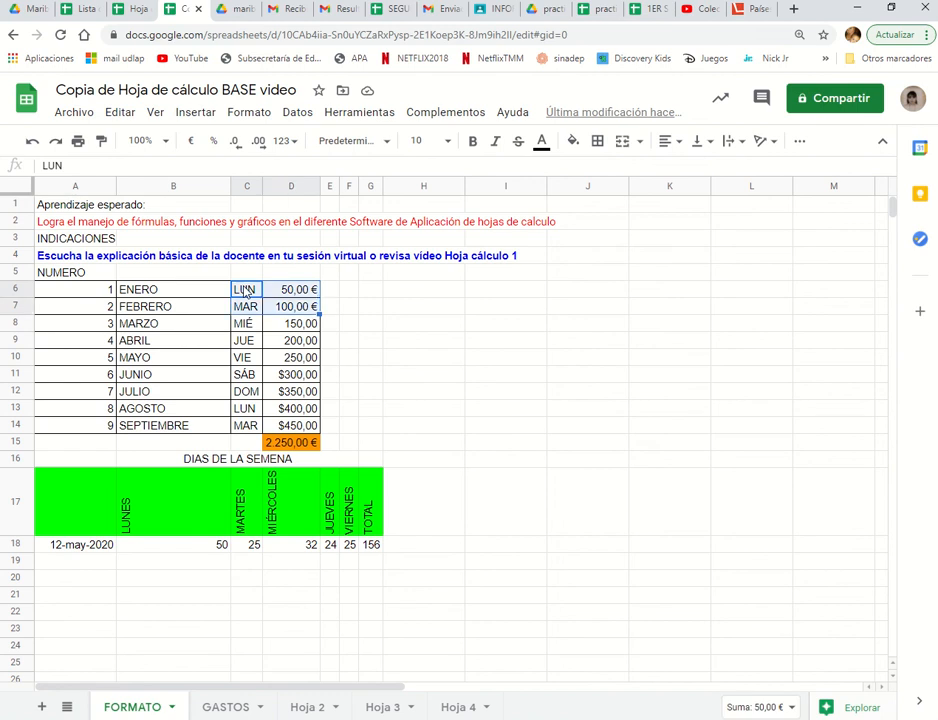
key("shift+Down")
key("shift+Down")
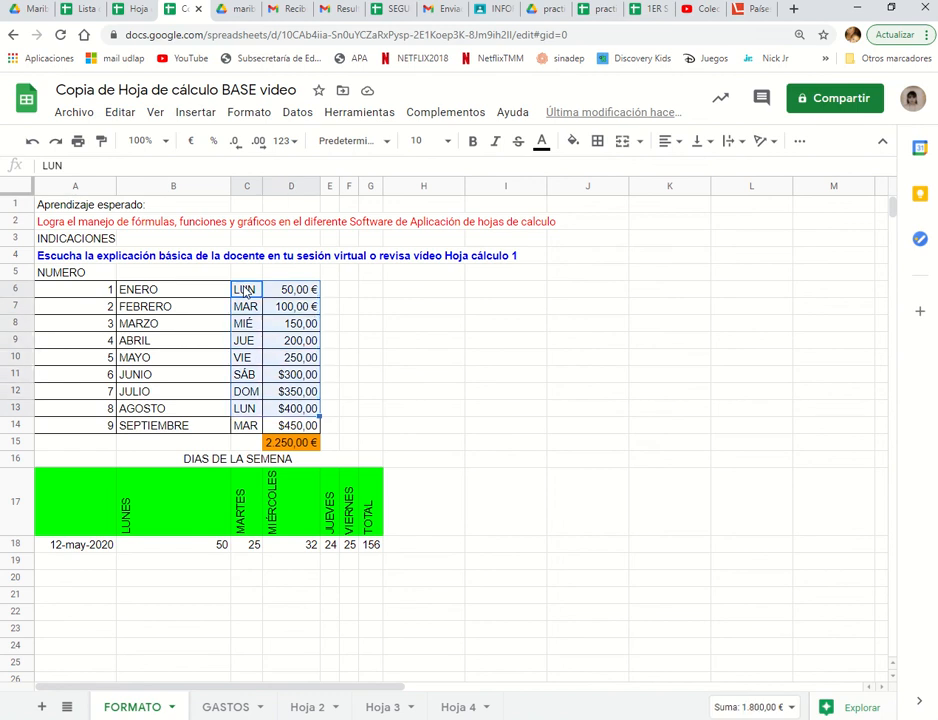
key("shift+Down")
key("shift+Up")
key("shift+Up")
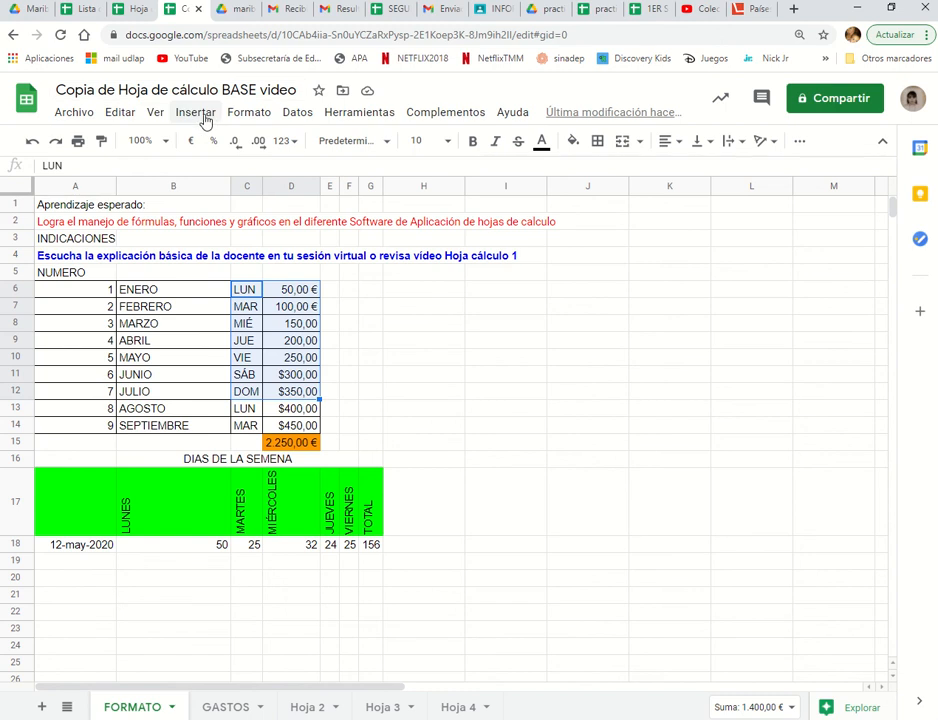
left_click(197, 113)
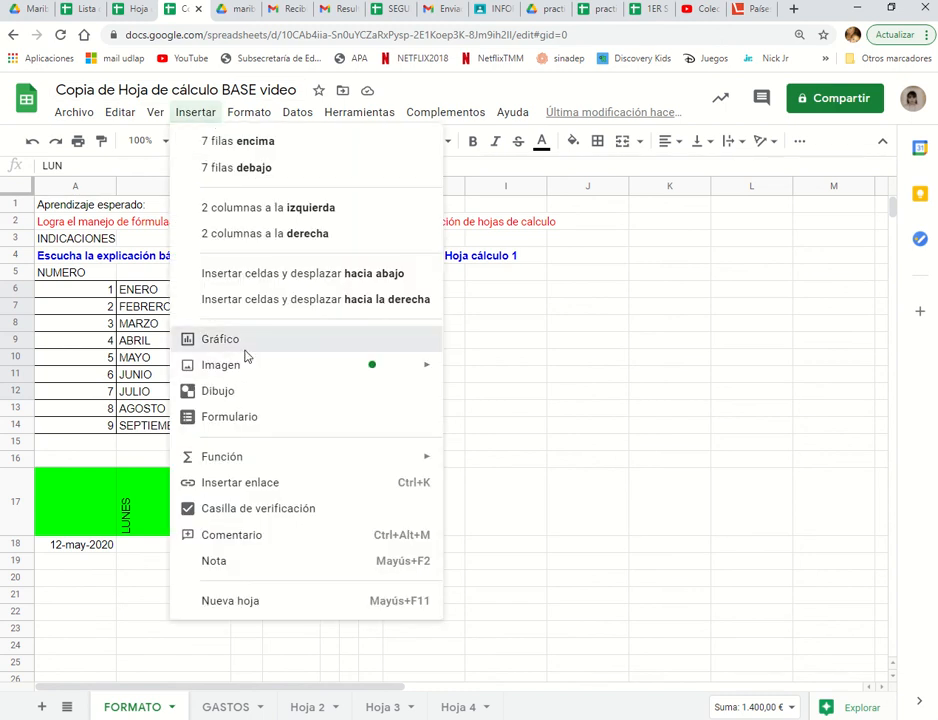
key("Escape")
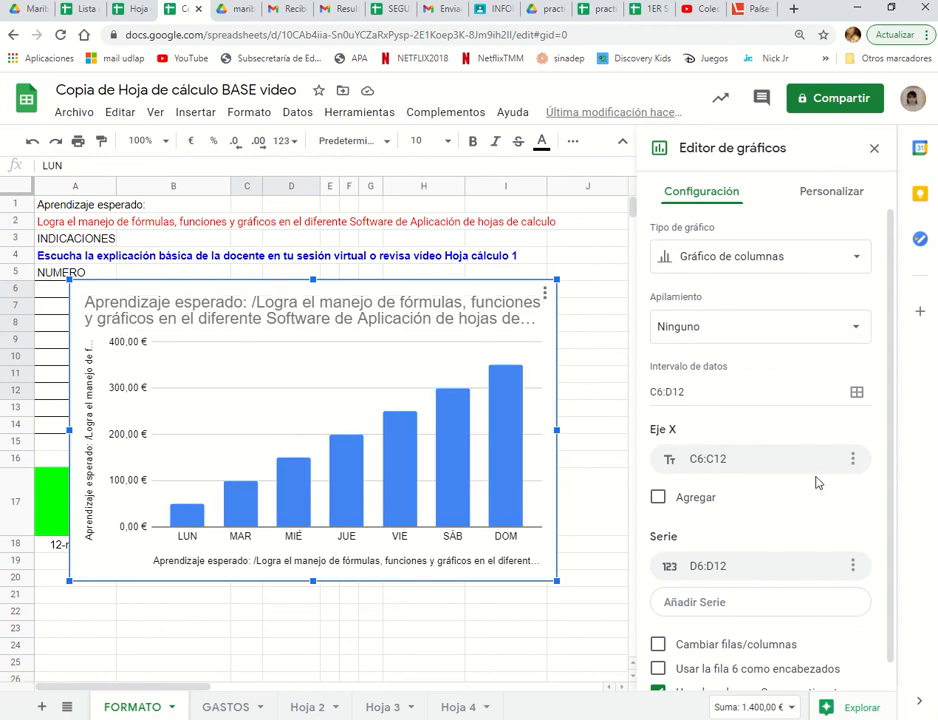
- Change the chart type from columns to a 3D pie chart (Gráfico circular 3D)
scroll(817, 482, "down", 1)
scroll(817, 482, "up", 1)
left_click(806, 265)
scroll(793, 441, "down", 5)
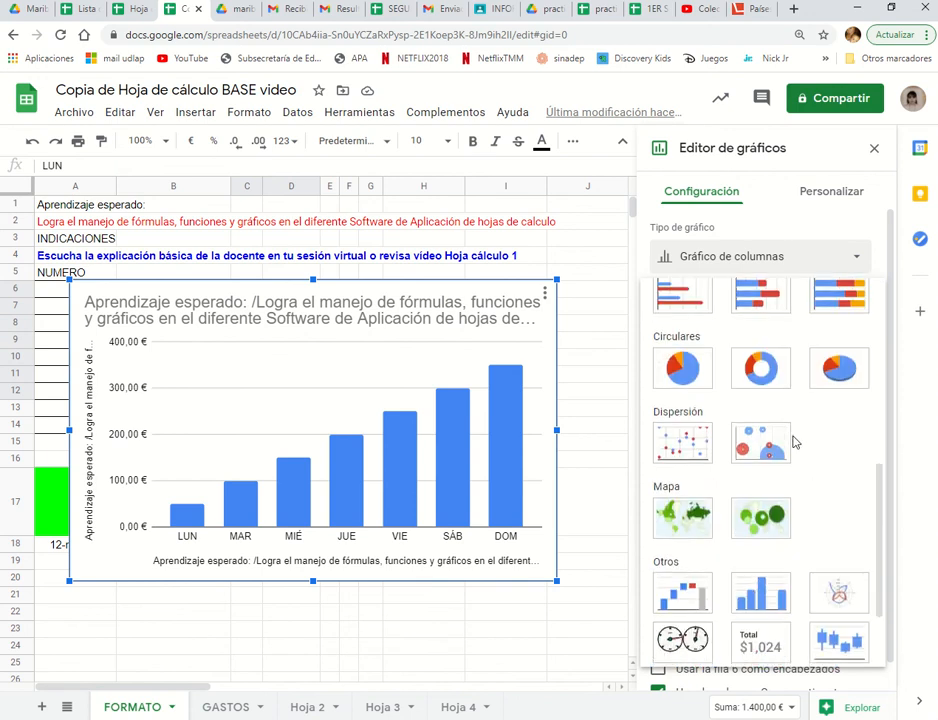
scroll(793, 441, "down", 2)
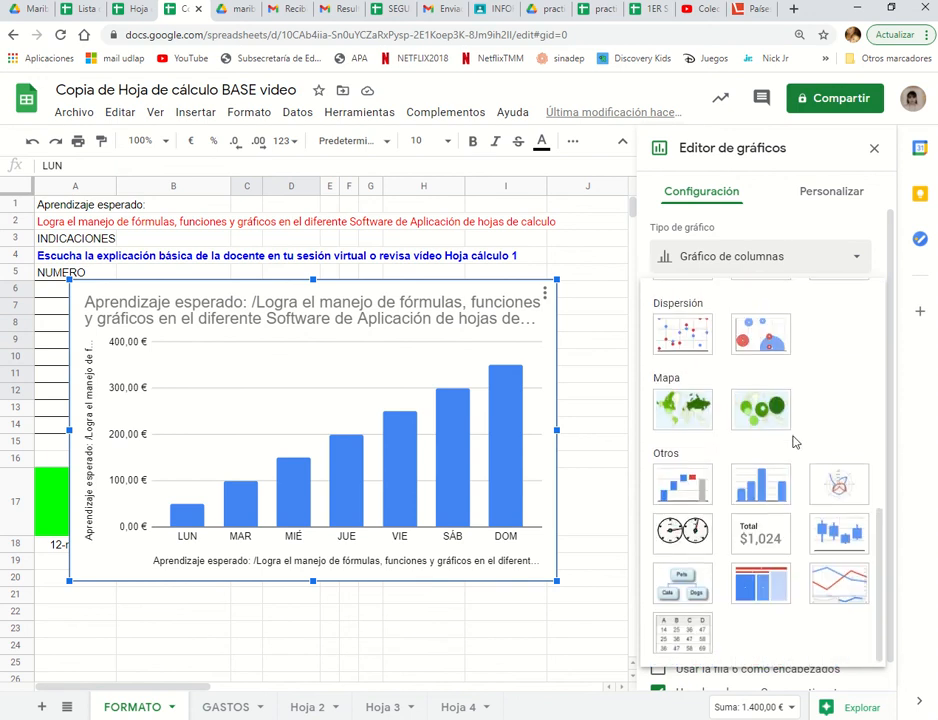
scroll(791, 441, "up", 4)
scroll(791, 441, "down", 1)
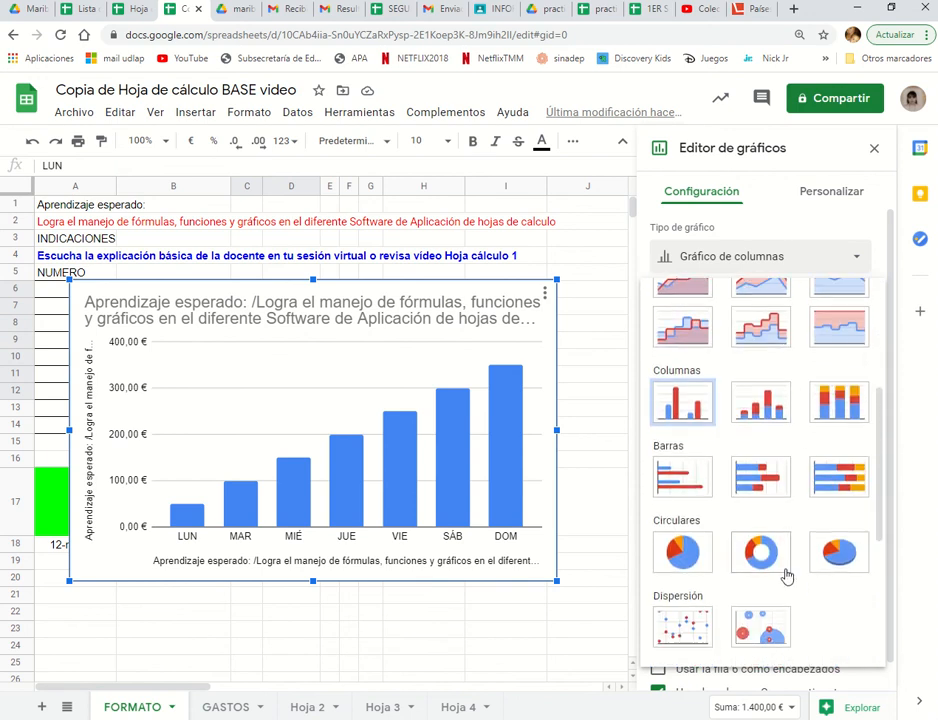
left_click(840, 553)
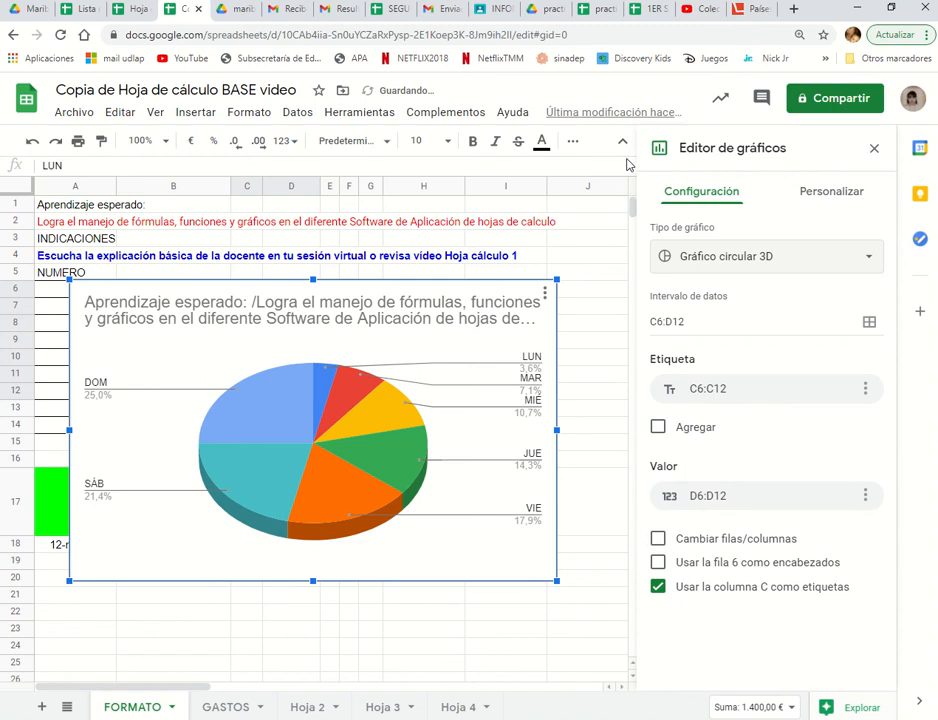
- Set the pie chart's background colour to yellow
left_click(828, 196)
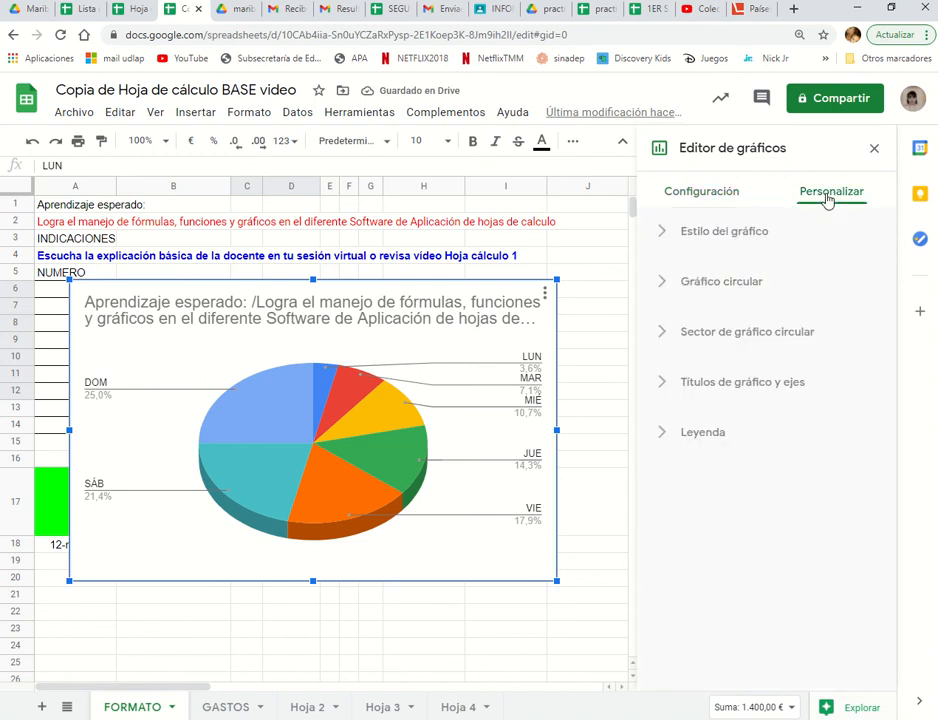
left_click(664, 238)
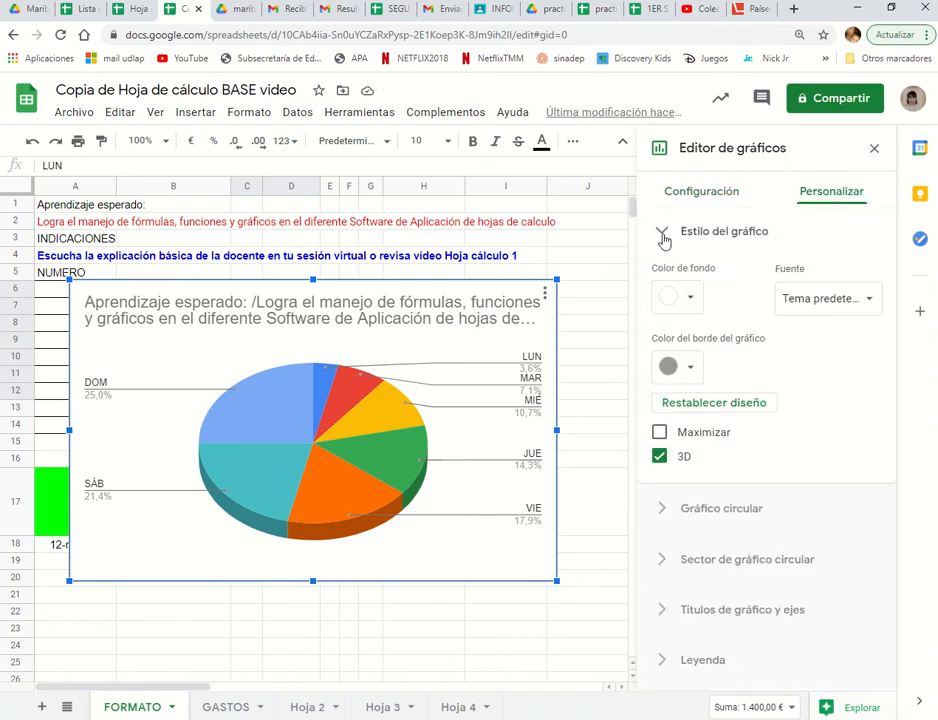
left_click(695, 302)
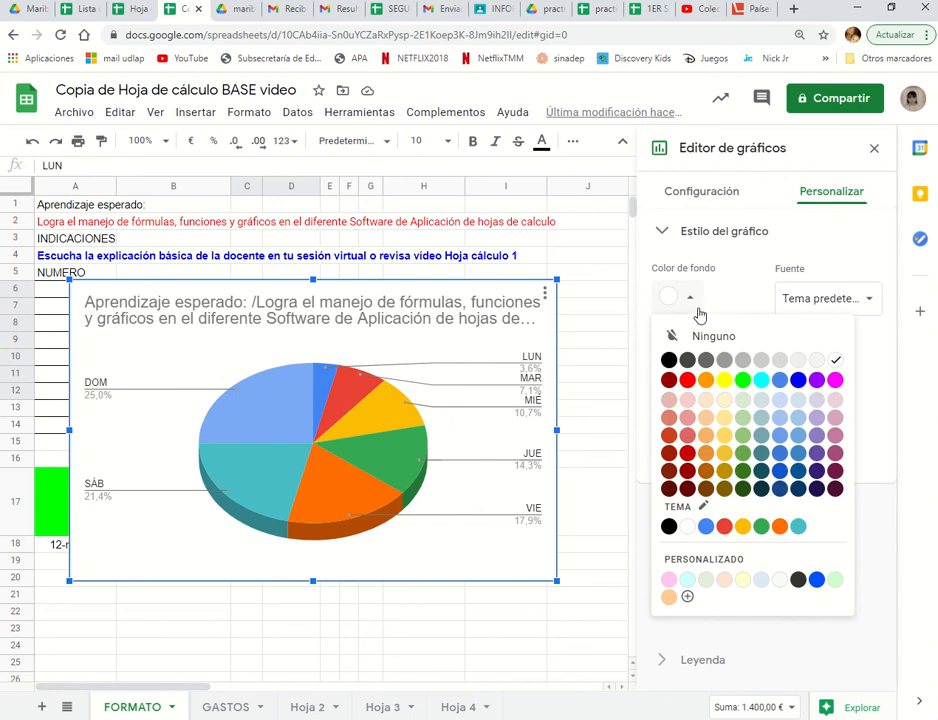
left_click(725, 381)
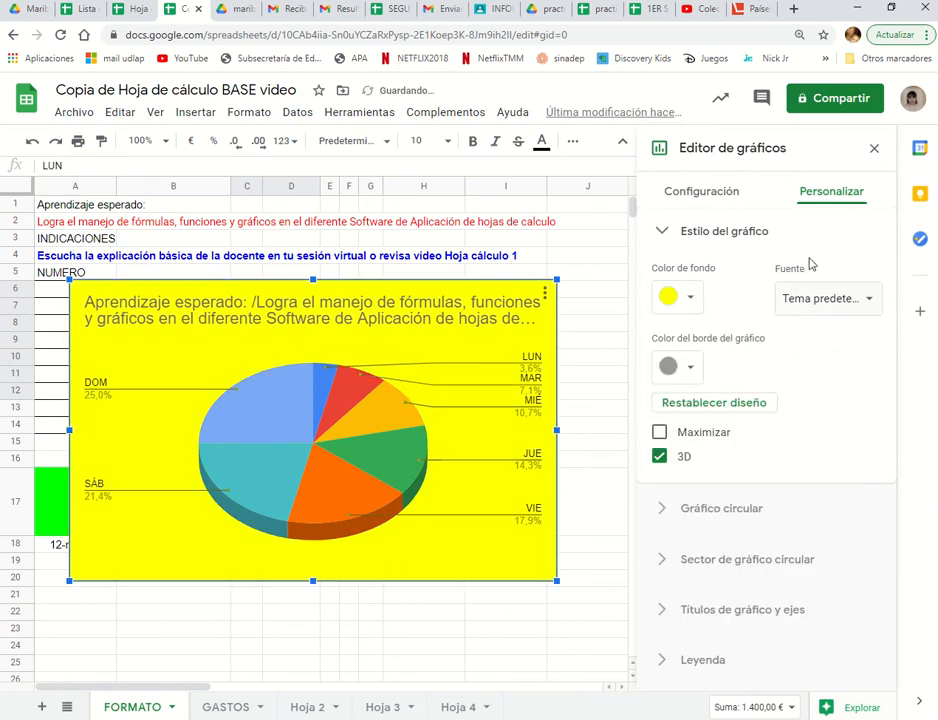
- Set the chart's font to Comic Sans MS and its border colour to orange
left_click(852, 300)
left_click(826, 352)
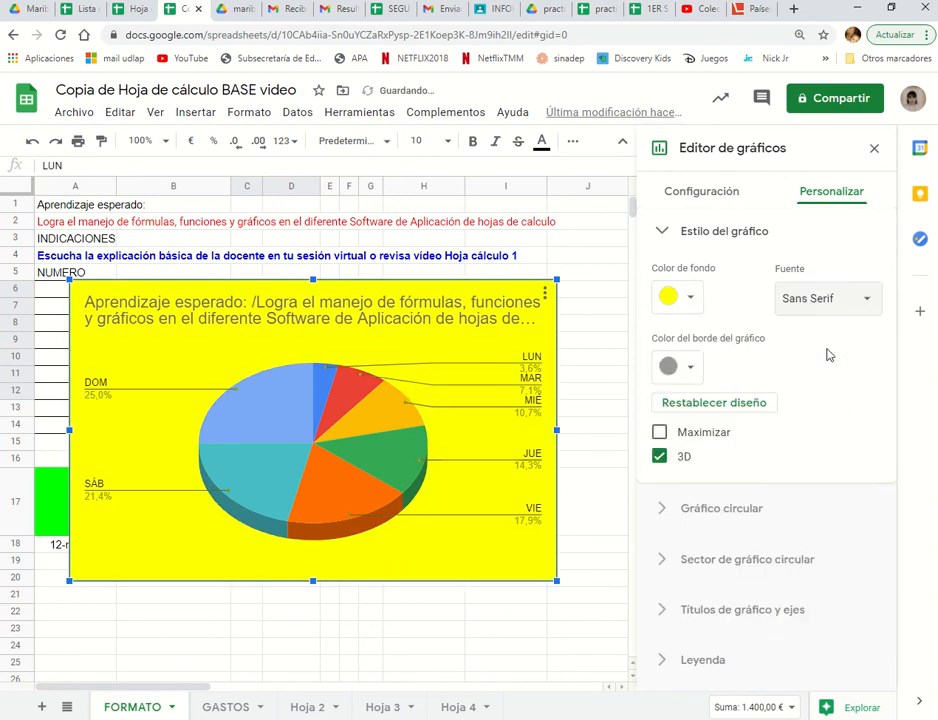
left_click(830, 300)
left_click(838, 398)
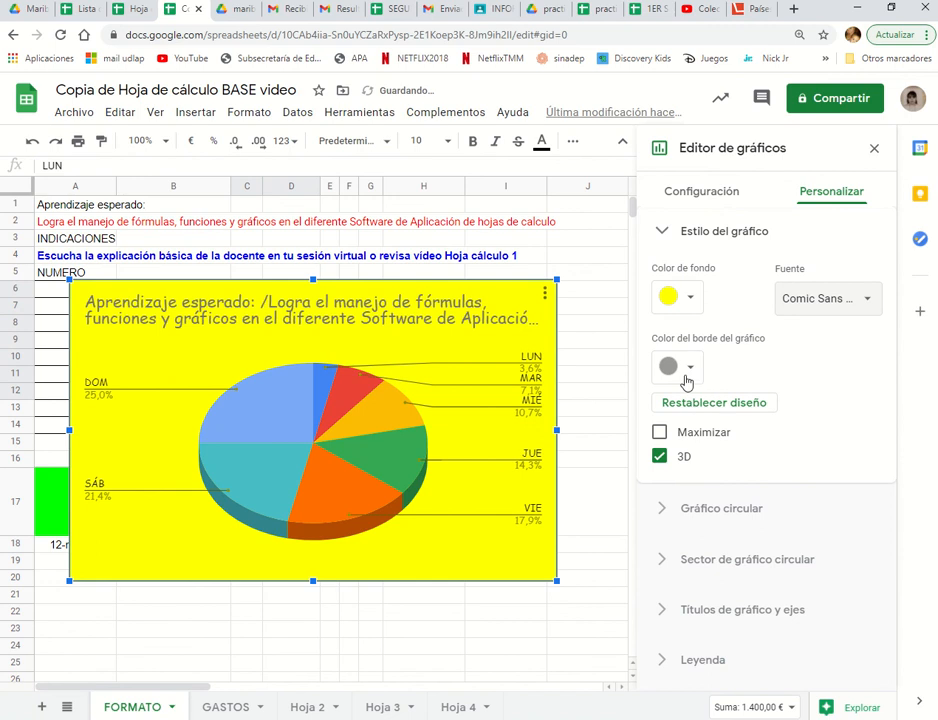
left_click(688, 374)
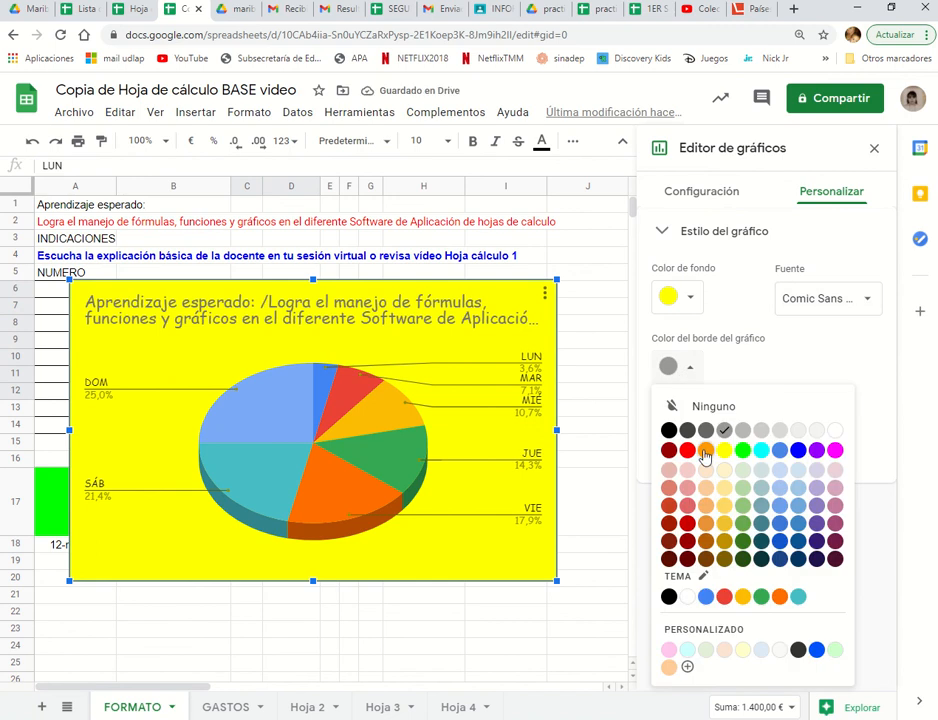
left_click(706, 449)
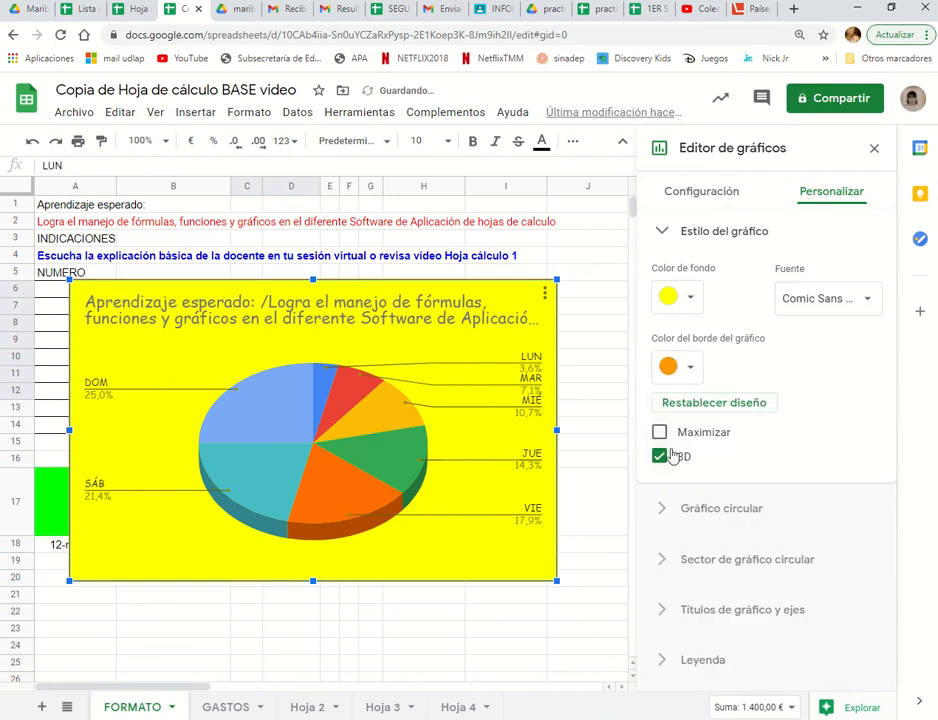
- Toggle the chart's 3D effect off and back on to compare both looks
left_click(660, 457)
left_click(660, 457)
left_click(660, 457)
left_click(660, 457)
- Set the hole in the centre of the pie chart (Hueco del círculo) to 25%
left_click(664, 509)
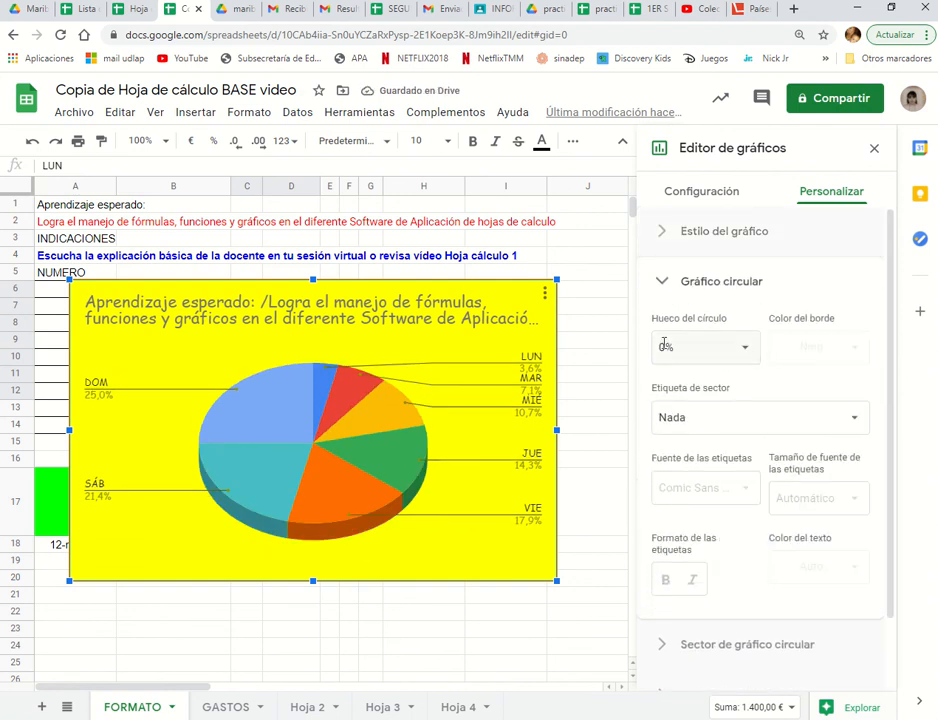
left_click(745, 352)
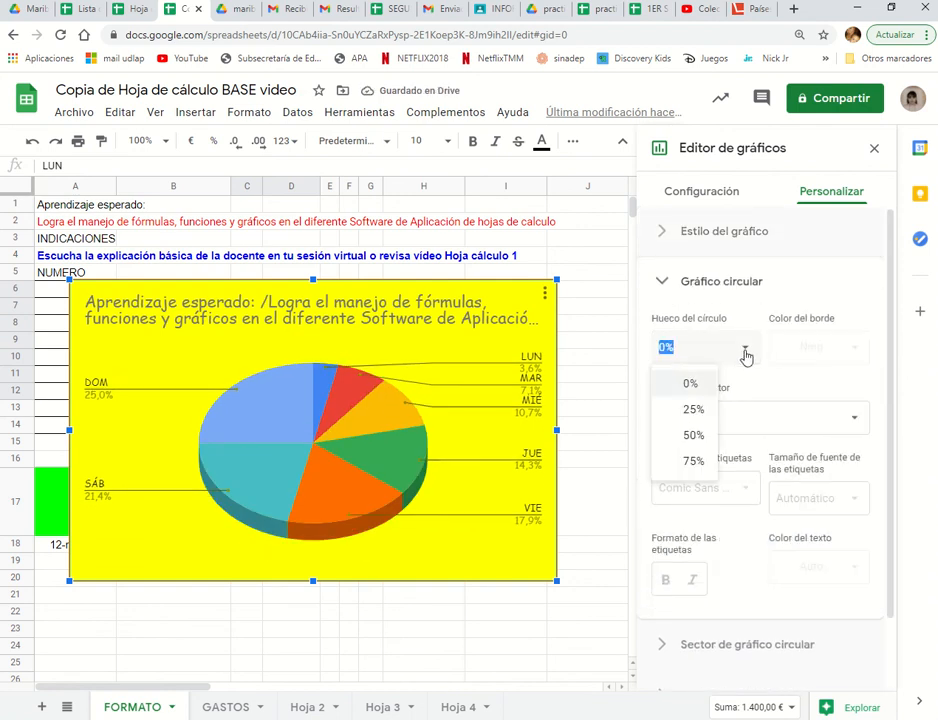
left_click(692, 410)
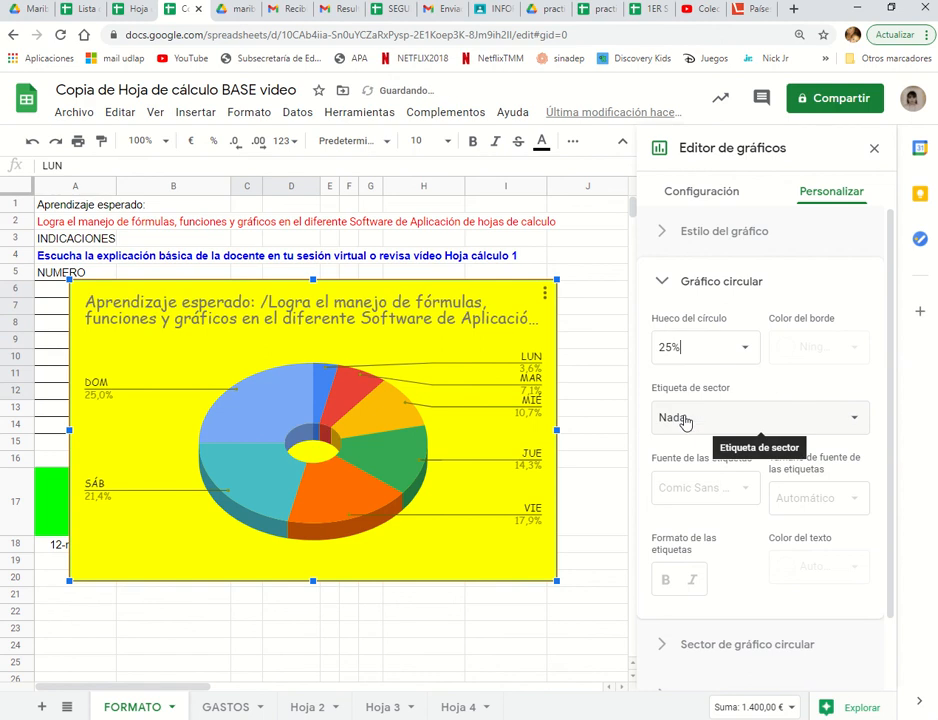
left_click(745, 352)
left_click(690, 383)
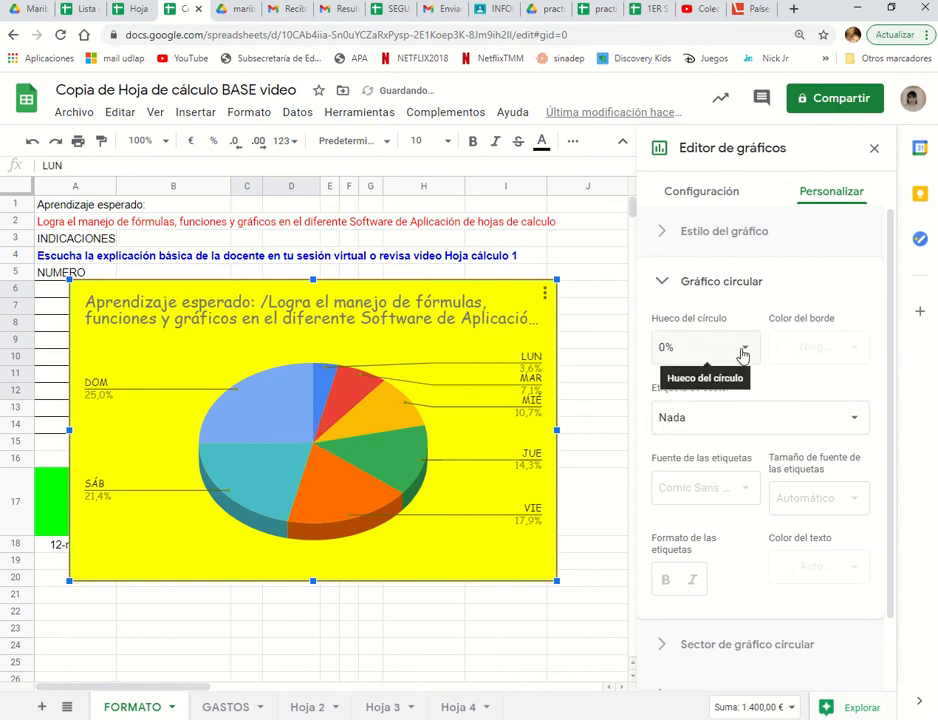
left_click(745, 352)
left_click(693, 409)
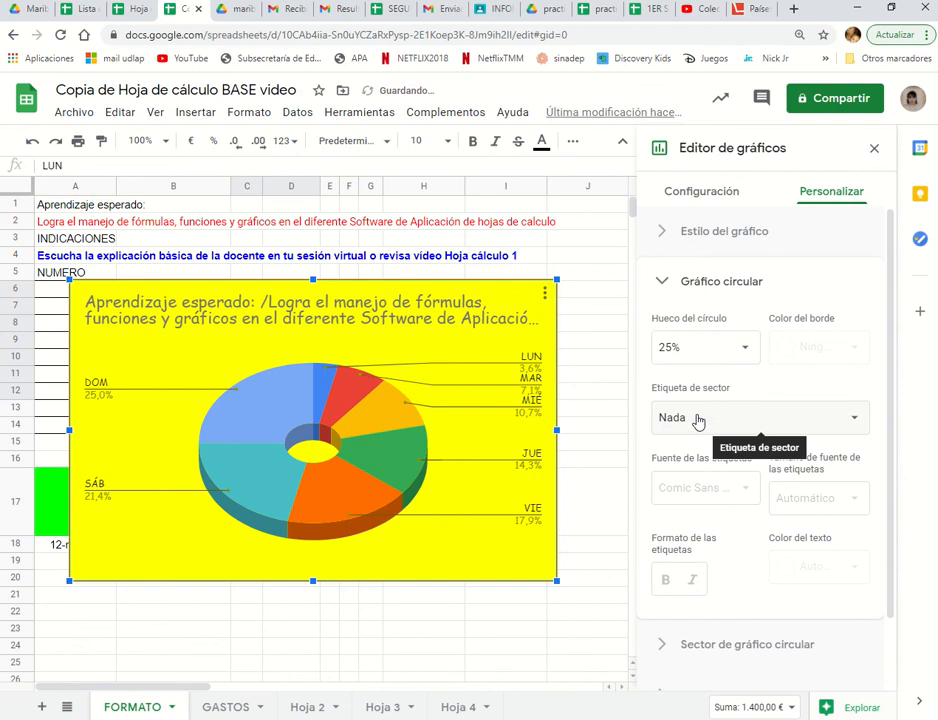
- Show the weekday names on the pie slices by setting the slice label to Etiqueta
left_click(702, 421)
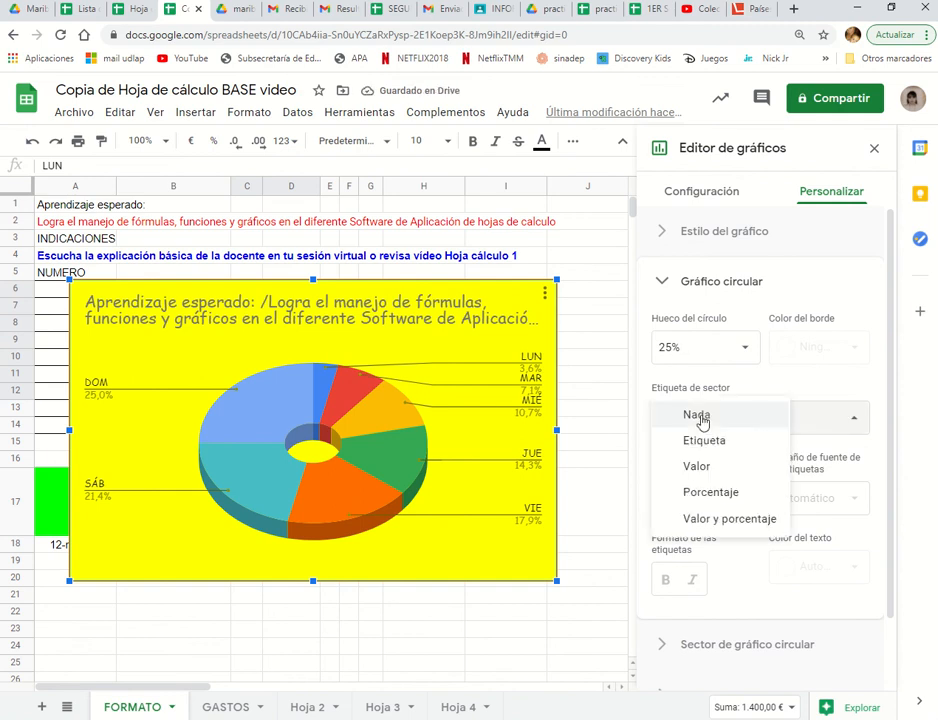
left_click(702, 447)
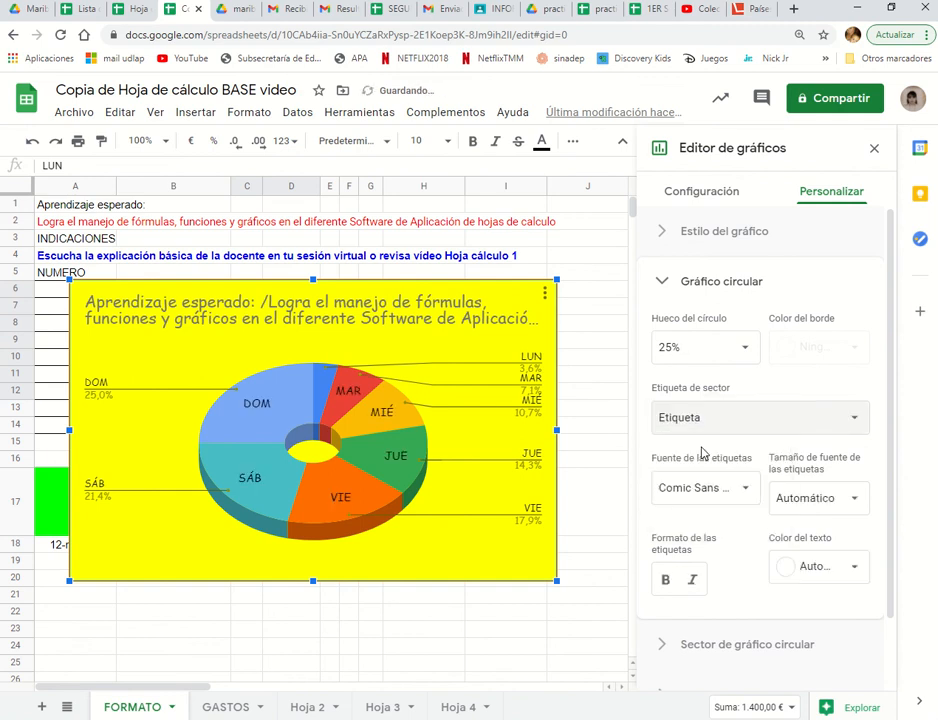
left_click(709, 421)
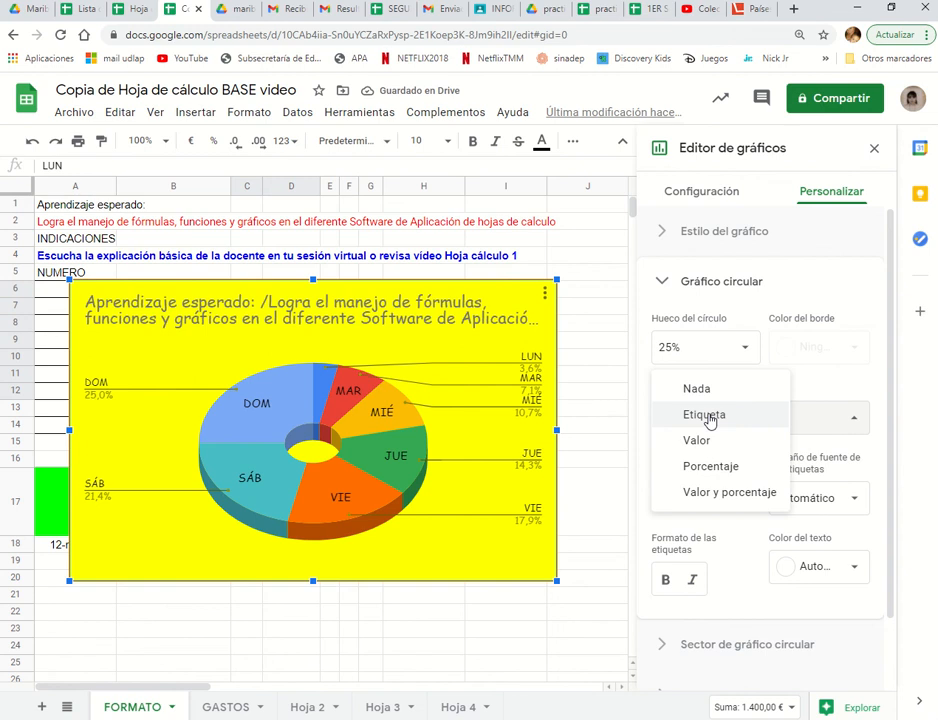
left_click(709, 417)
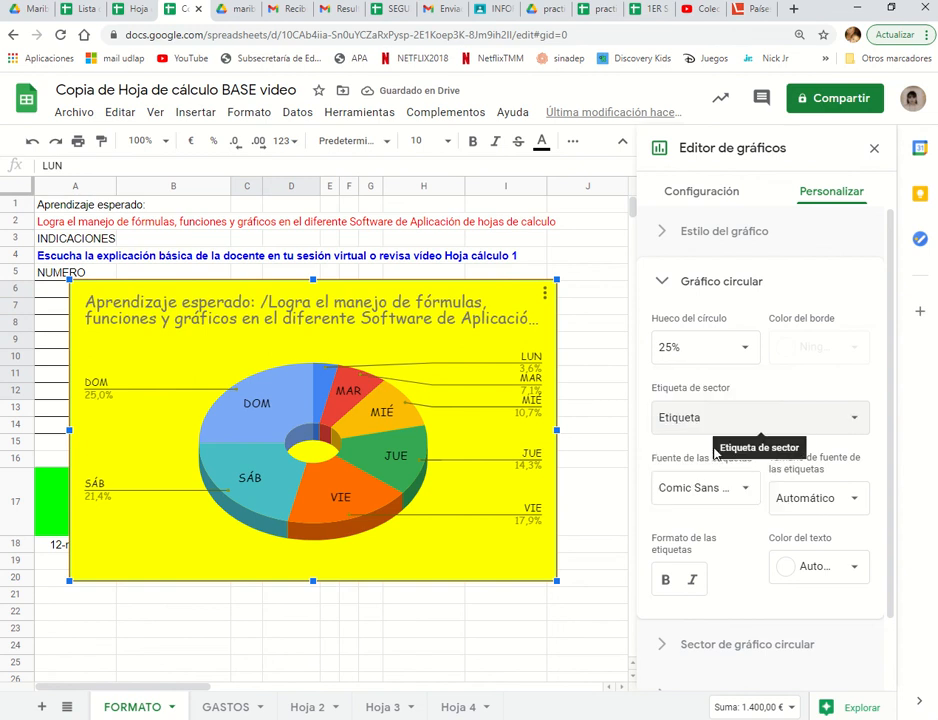
- Format the slice labels in Garamond, size 10, bold, with magenta text
left_click(735, 497)
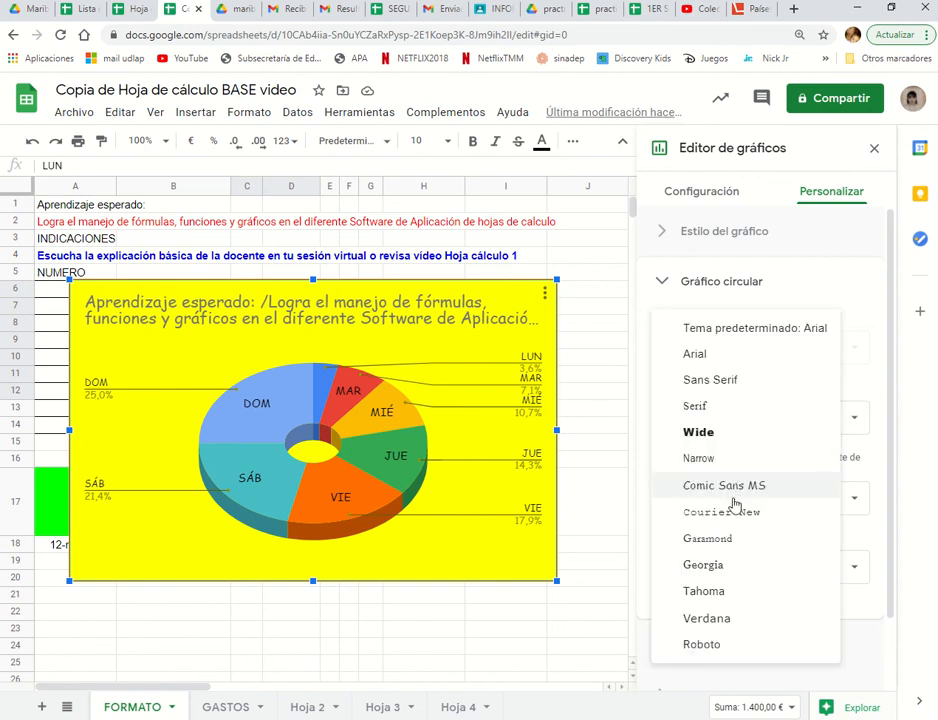
left_click(719, 540)
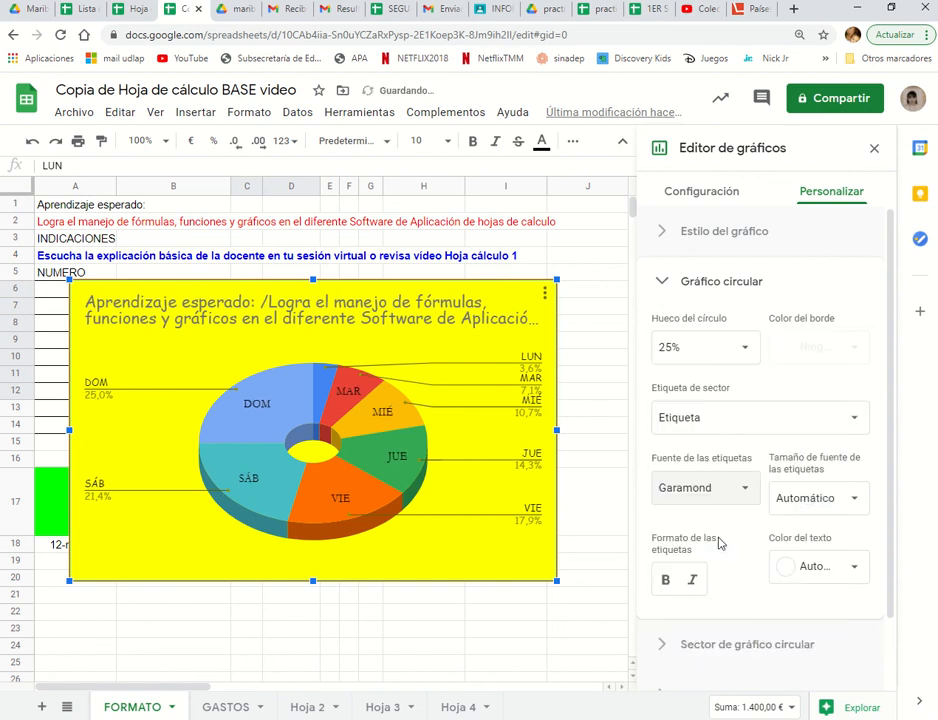
left_click(817, 500)
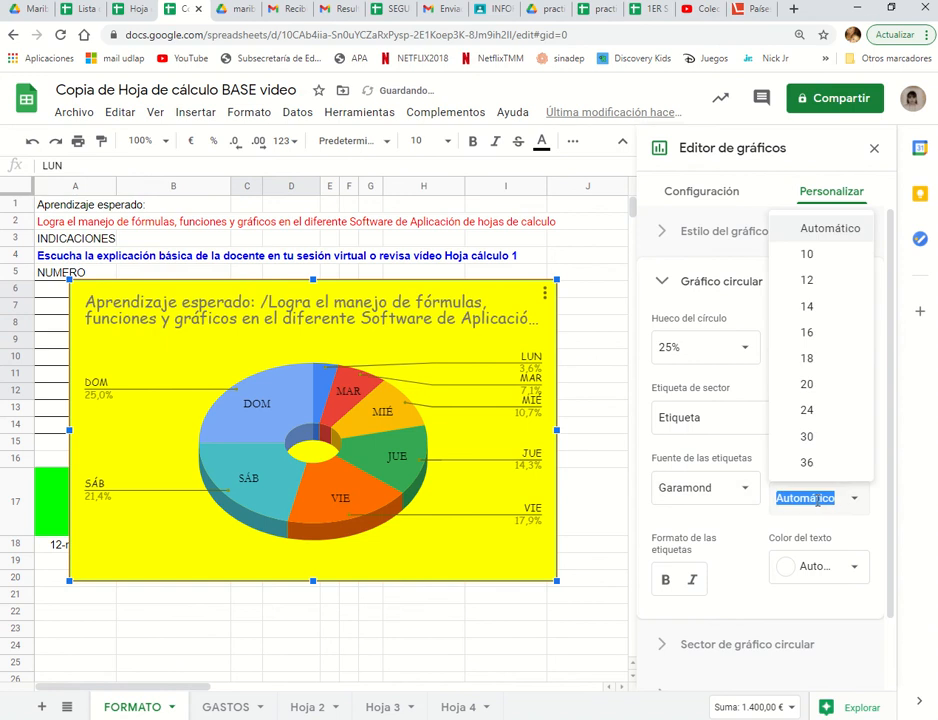
left_click(808, 255)
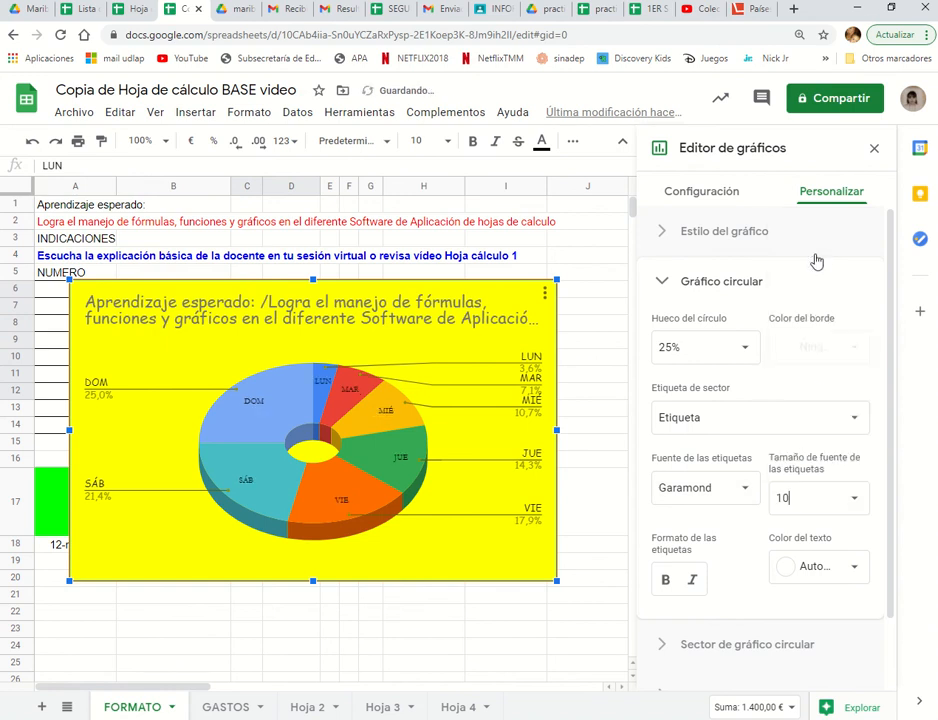
left_click(666, 580)
left_click(803, 578)
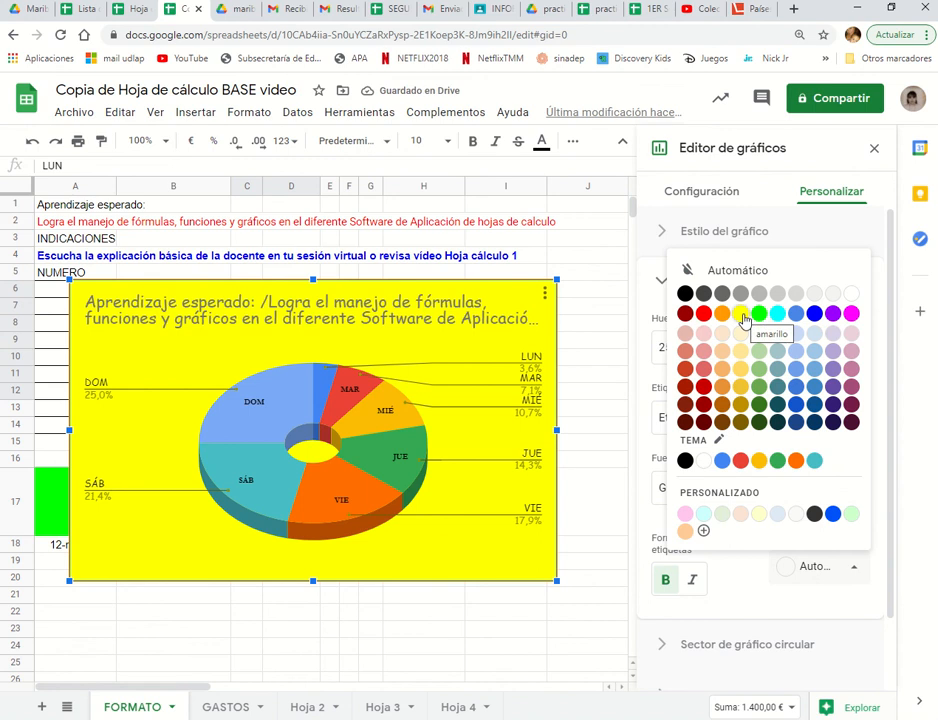
left_click(850, 315)
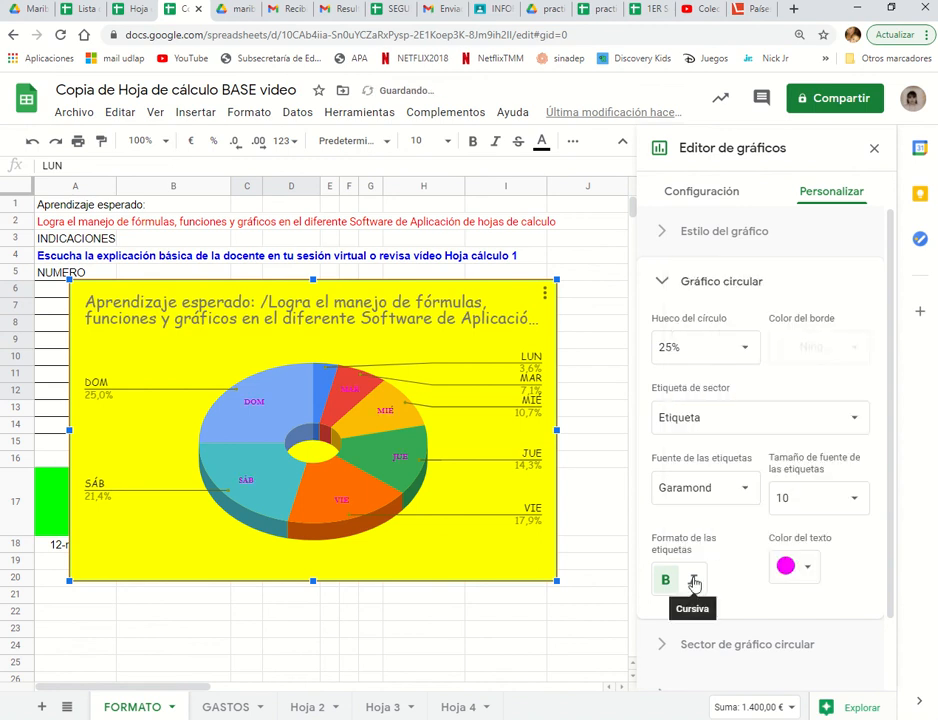
- Colour the VIE slice bright green and set its distance from the centre to 75%
left_click(662, 284)
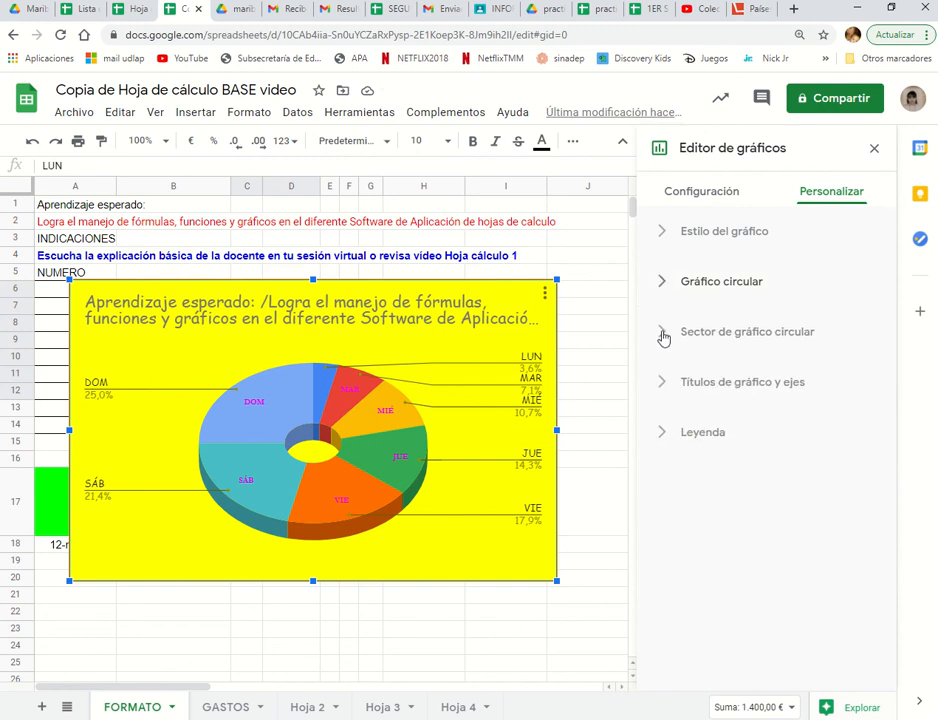
left_click(662, 334)
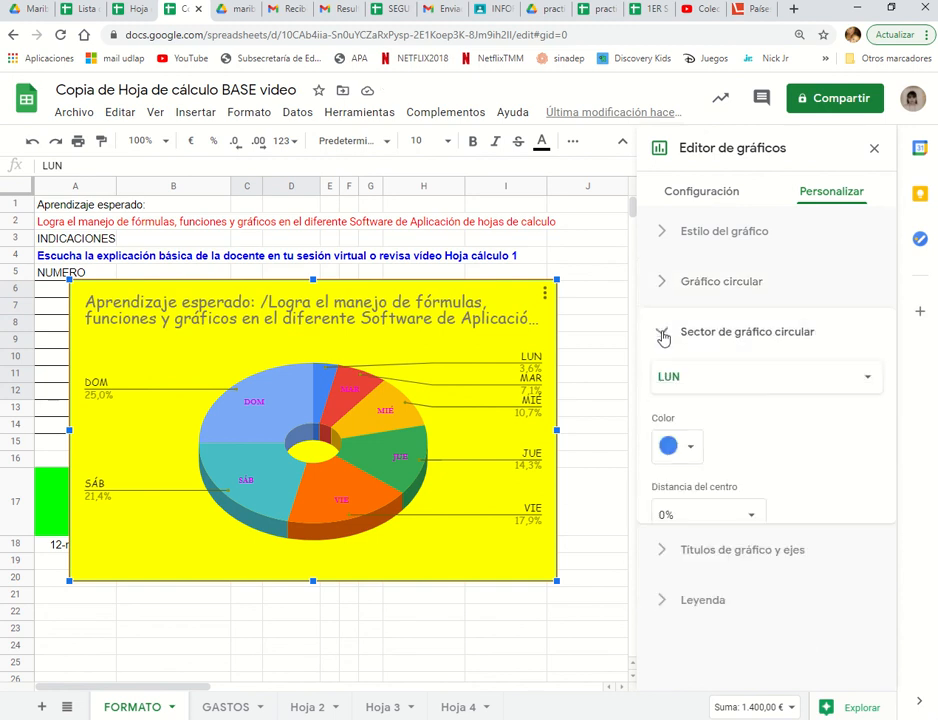
left_click(773, 387)
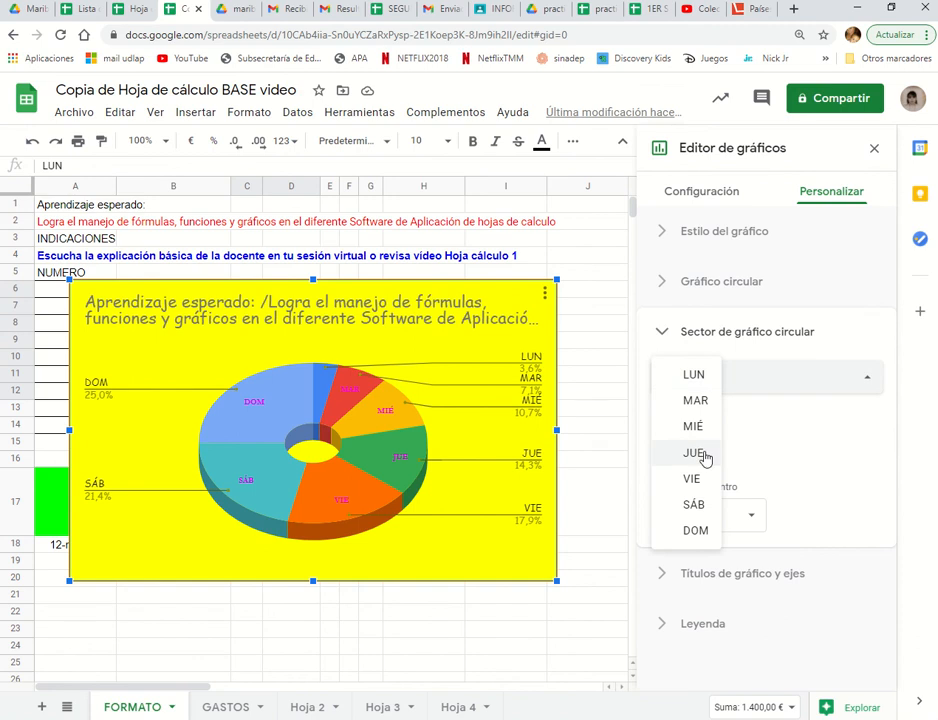
left_click(705, 481)
left_click(692, 451)
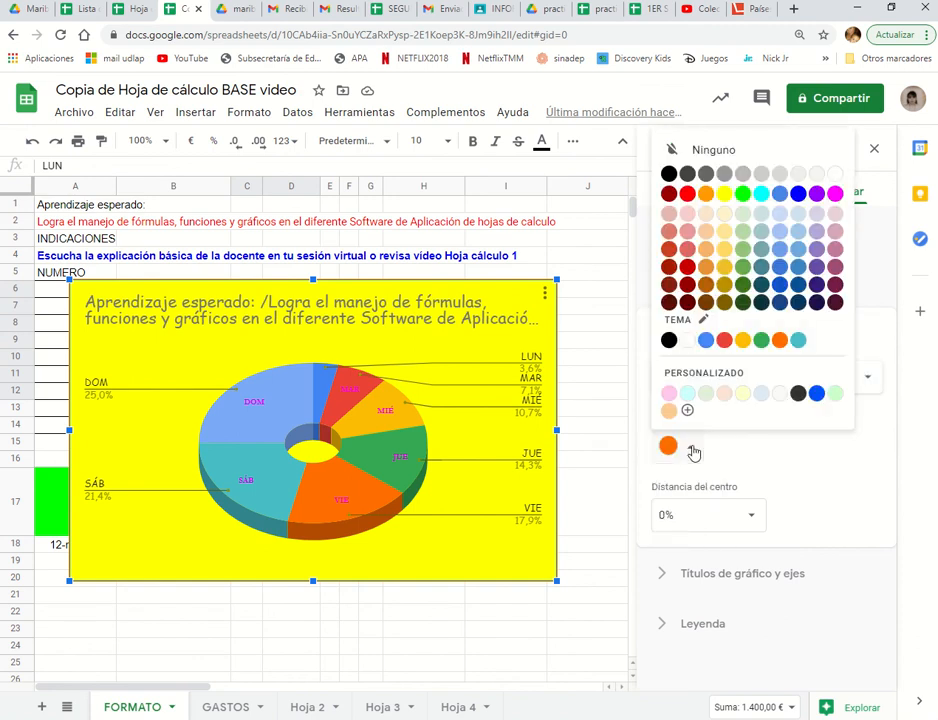
left_click(742, 193)
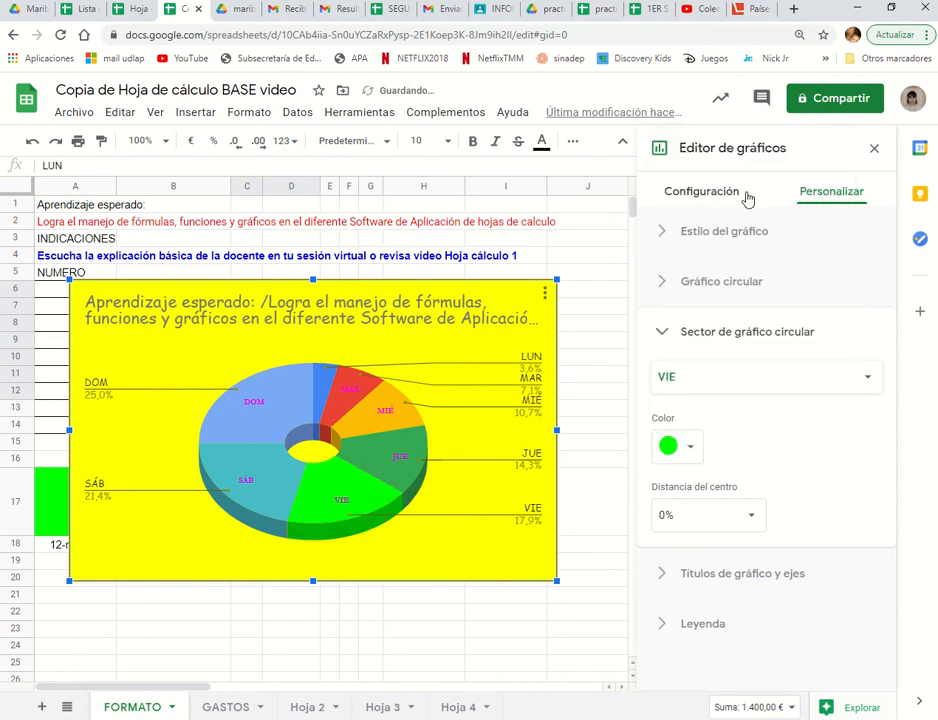
left_click(716, 515)
left_click(689, 628)
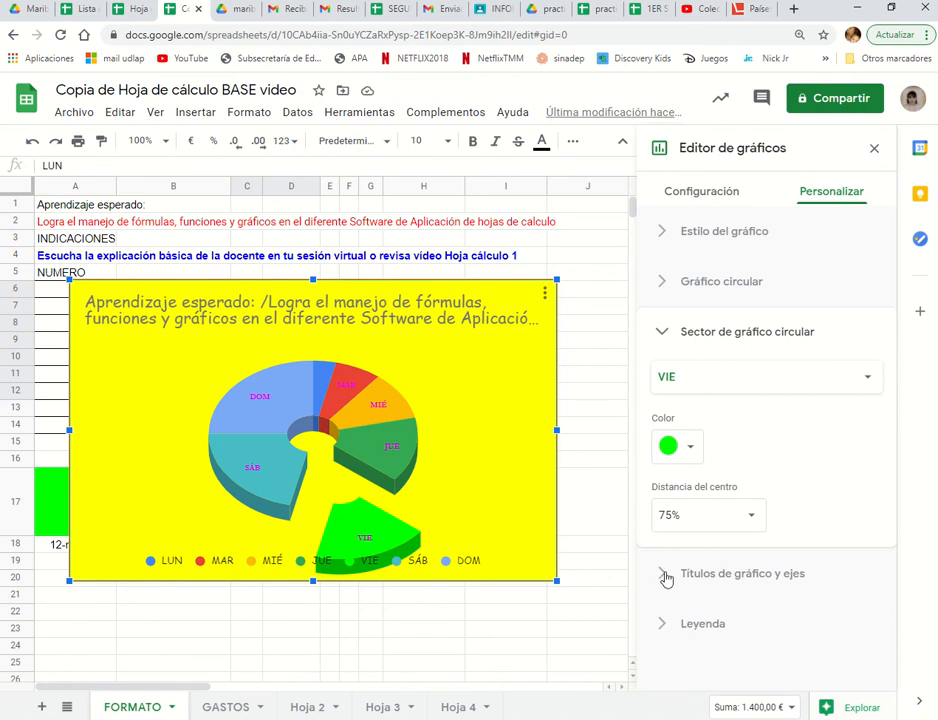
- Replace the pie chart's whole title text with GTOS SEMANALES
left_click(666, 579)
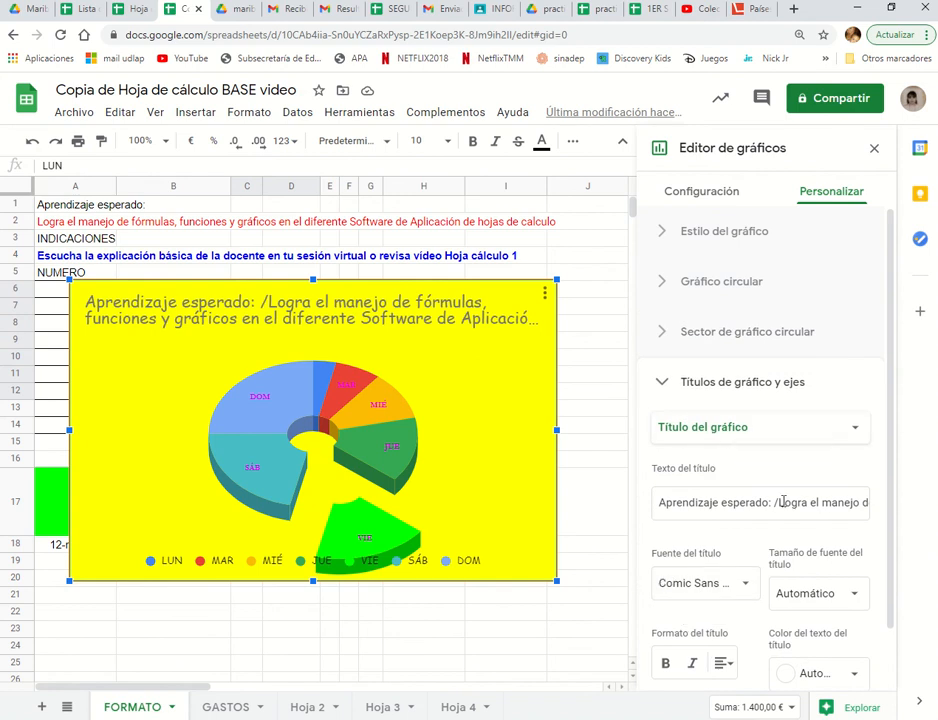
triple_click(659, 503)
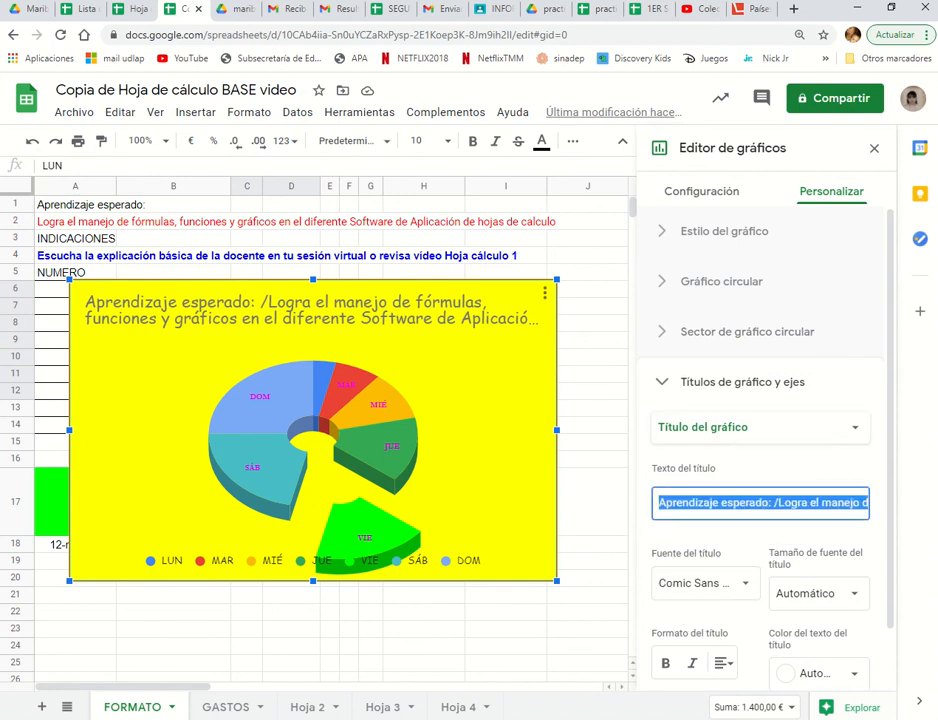
left_click(659, 503)
key("Delete")
key("Delete")
key("Delete")
key("Delete")
key("Delete")
key("Delete")
key("Delete")
key("Delete")
key("Delete")
key("Delete")
key("Delete")
key("Delete")
key("Delete")
key("Delete")
key("Delete")
key("Delete")
key("Delete")
key("Delete")
key("Delete")
key("Delete")
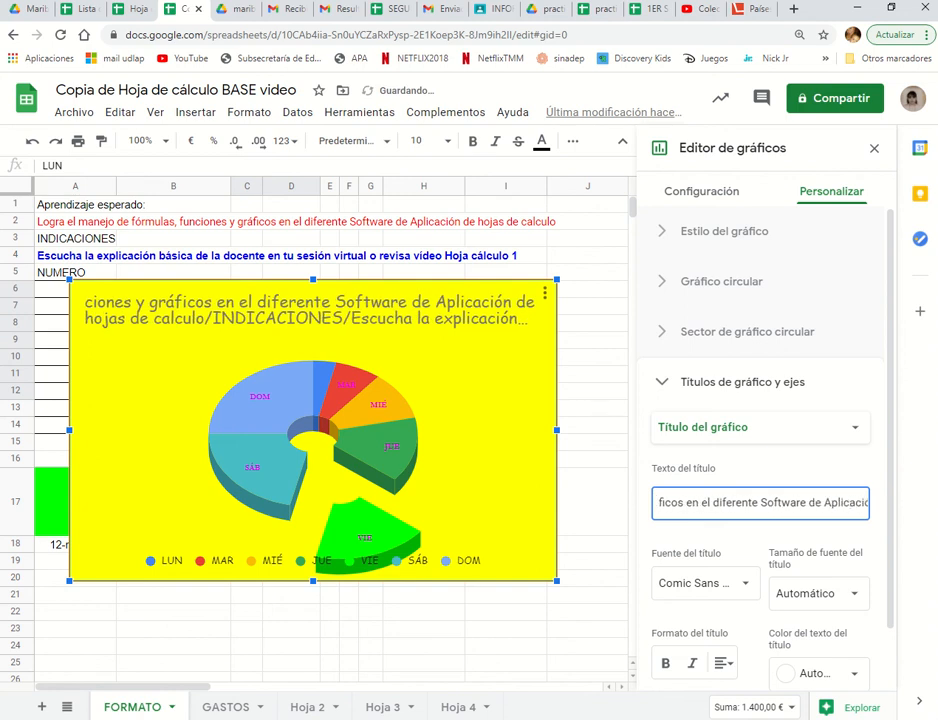
key("Delete")
key("Delete")
key("Delete")
key("Delete")
key("Delete")
key("Delete")
key("Delete")
key("Delete")
key("Delete")
key("Delete")
key("Delete")
key("Delete")
key("Delete")
key("Delete")
key("Delete")
key("Delete")
key("Delete")
key("Delete")
key("Delete")
key("Delete")
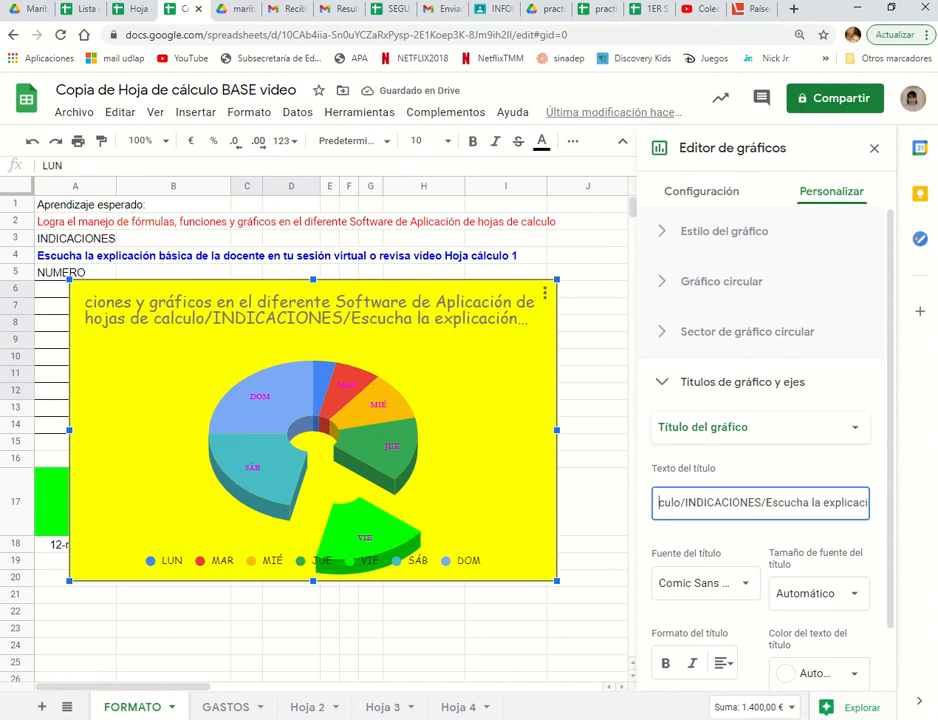
key("Delete")
key("Delete")
key("Delete")
key("Delete")
key("Delete")
key("Delete")
key("Delete")
key("Delete")
key("Delete")
key("Delete")
key("Delete")
key("Delete")
key("Delete")
key("Delete")
key("Delete")
key("Delete")
key("Delete")
key("Delete")
key("Delete")
key("Delete")
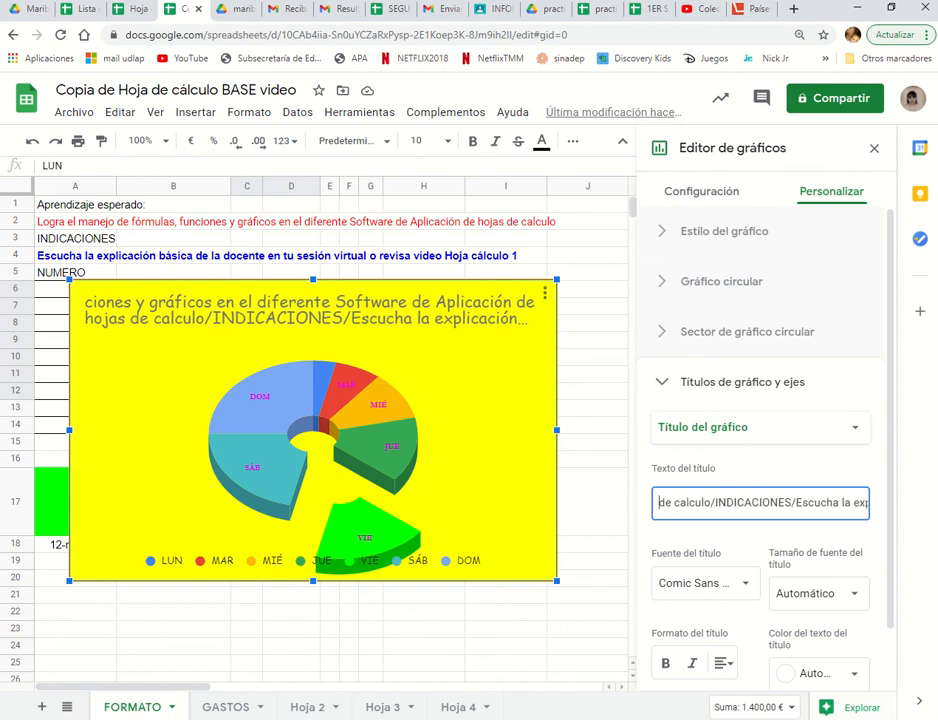
key("Delete")
key("Delete")
key("Delete")
key("Delete")
key("Delete")
key("Delete")
key("Delete")
key("Delete")
key("Delete")
key("Delete")
key("Delete")
key("Delete")
key("Delete")
key("Delete")
key("Delete")
key("Delete")
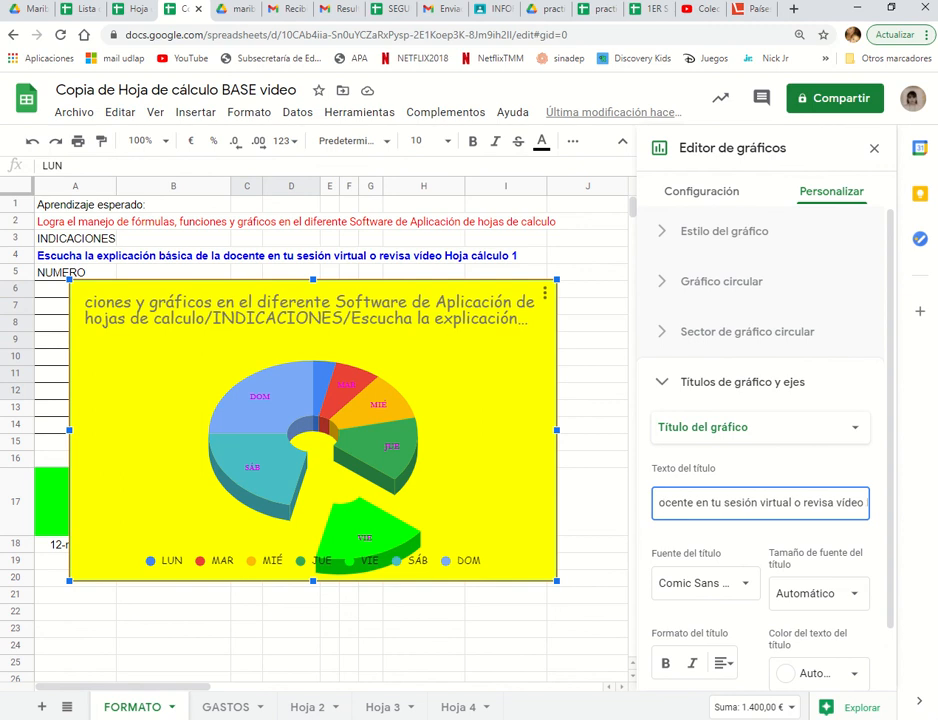
key("End")
key("BackSpace")
key("BackSpace")
key("BackSpace")
key("BackSpace")
key("BackSpace")
key("BackSpace")
key("BackSpace")
key("BackSpace")
key("BackSpace")
key("BackSpace")
key("BackSpace")
key("BackSpace")
key("BackSpace")
key("BackSpace")
key("BackSpace")
key("BackSpace")
key("BackSpace")
key("BackSpace")
key("BackSpace")
key("BackSpace")
key("BackSpace")
key("BackSpace")
key("BackSpace")
key("BackSpace")
key("BackSpace")
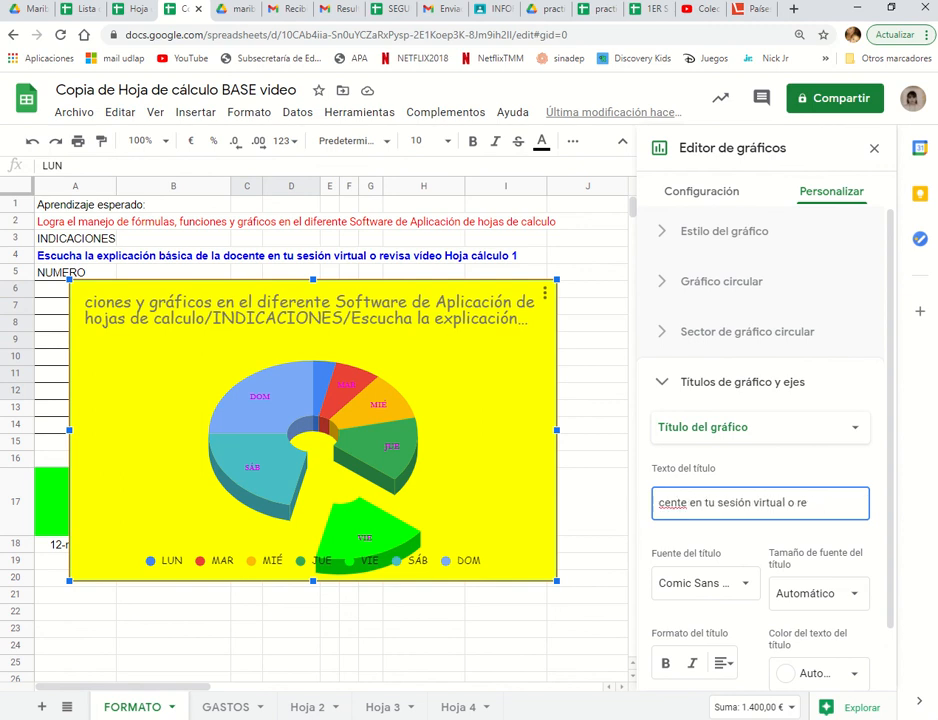
key("ctrl+a")
key("BackSpace")
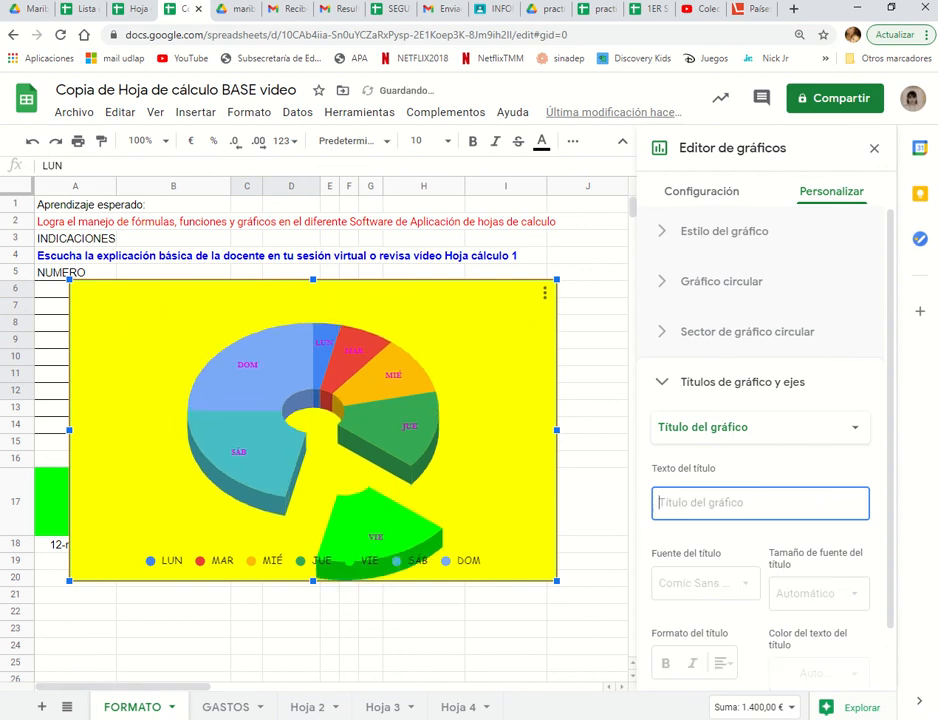
type("D")
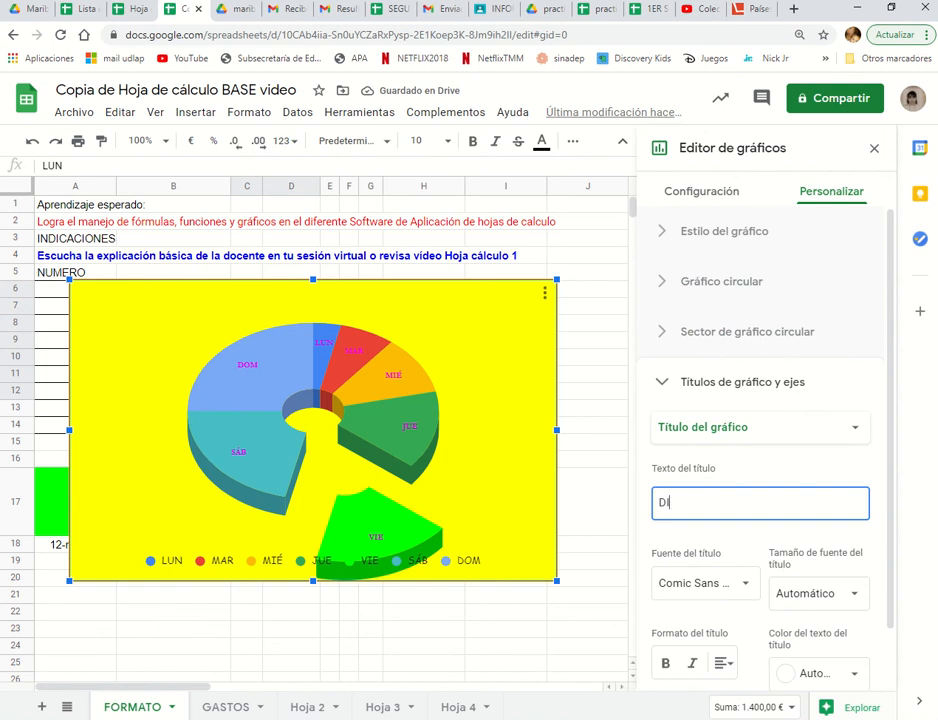
key("BackSpace")
type("GTOS SEMANALES")
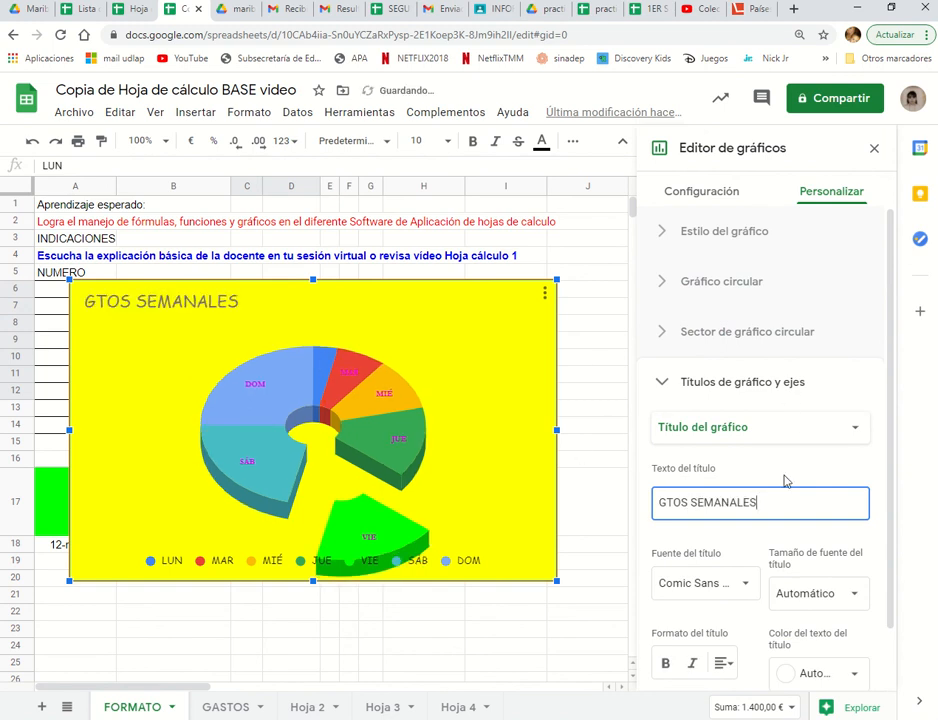
- Centre the chart title and format it in bold, green Wide font
left_click(722, 664)
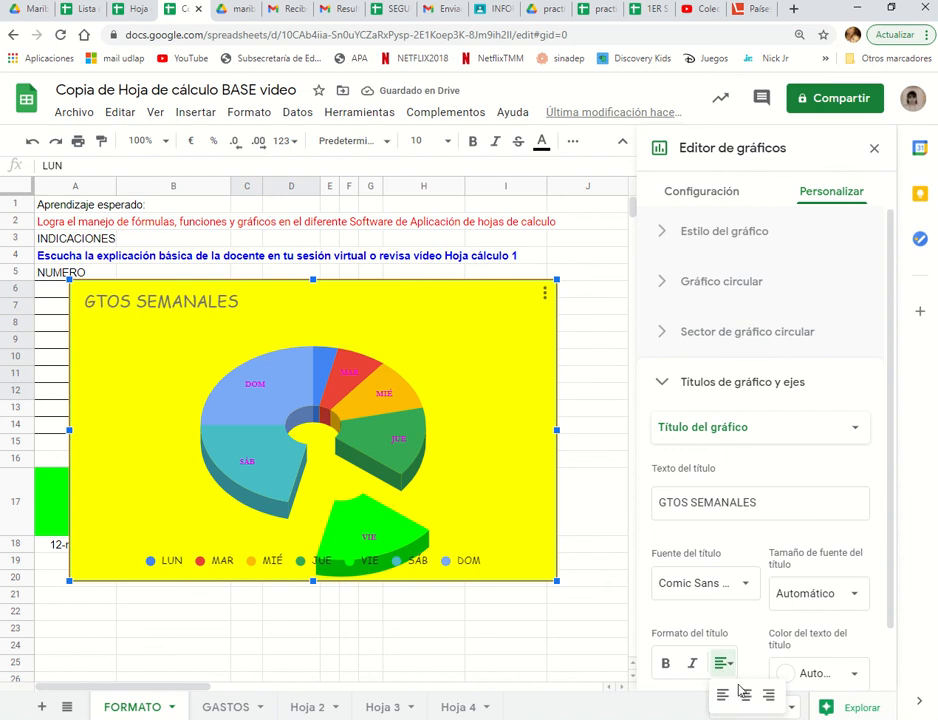
left_click(745, 698)
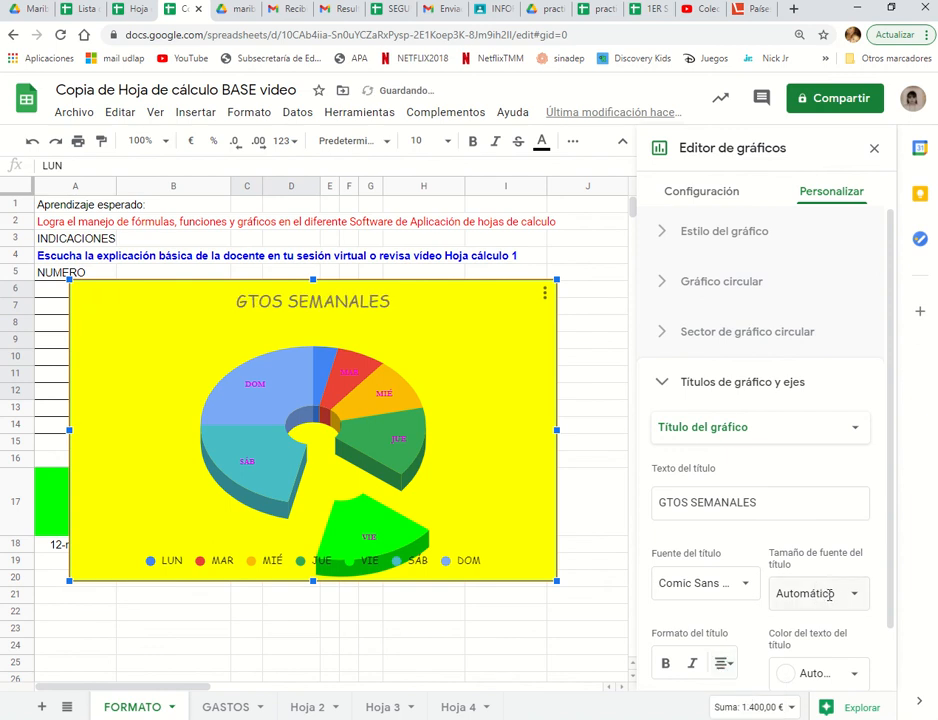
scroll(843, 612, "down", 2)
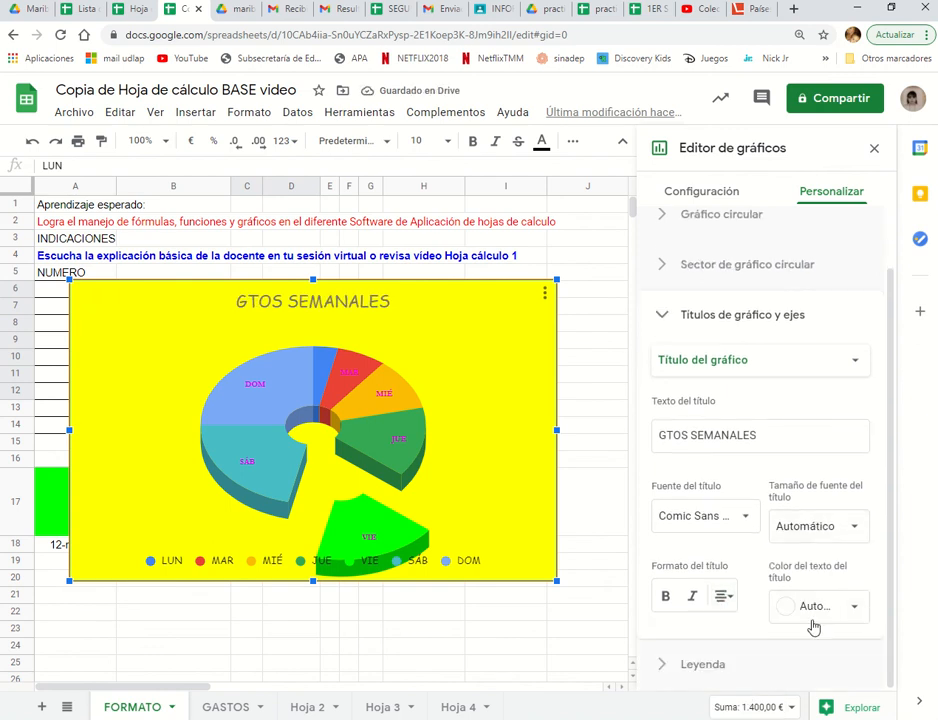
left_click(836, 613)
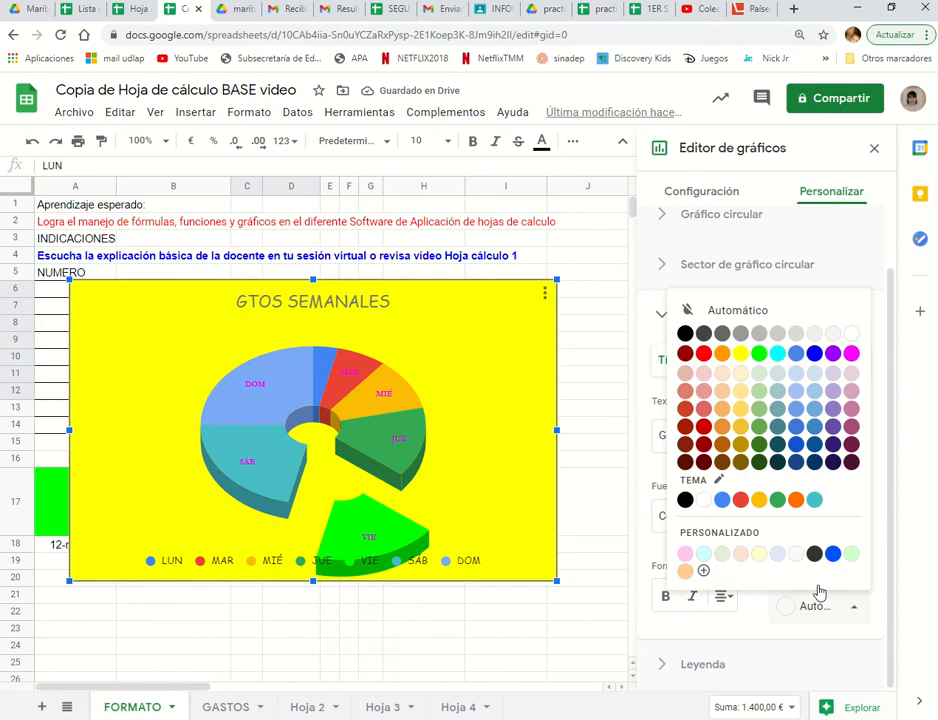
left_click(781, 507)
left_click(665, 596)
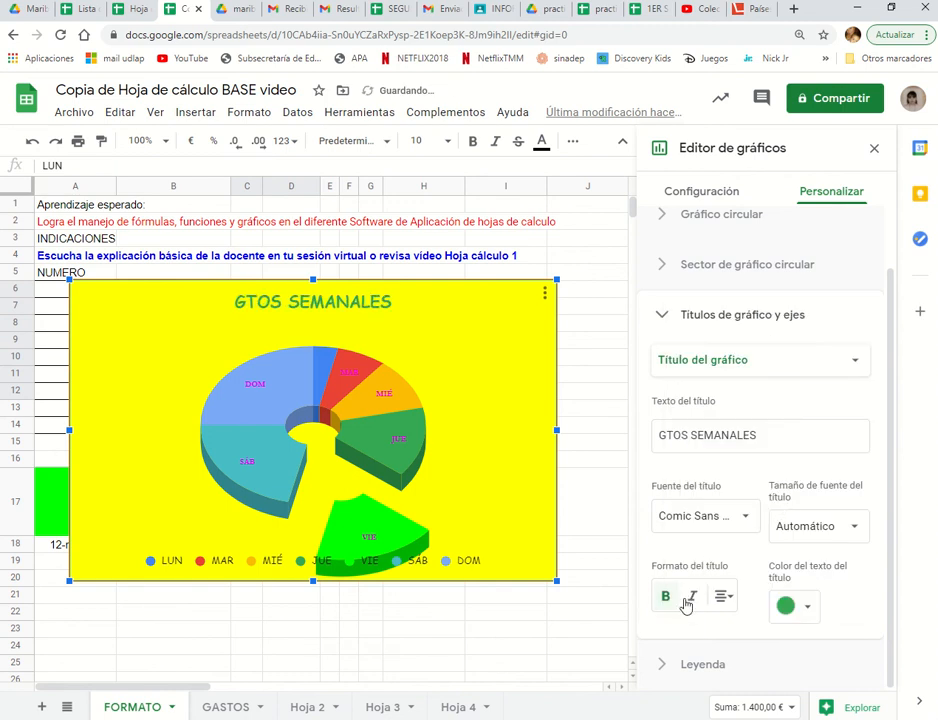
left_click(722, 527)
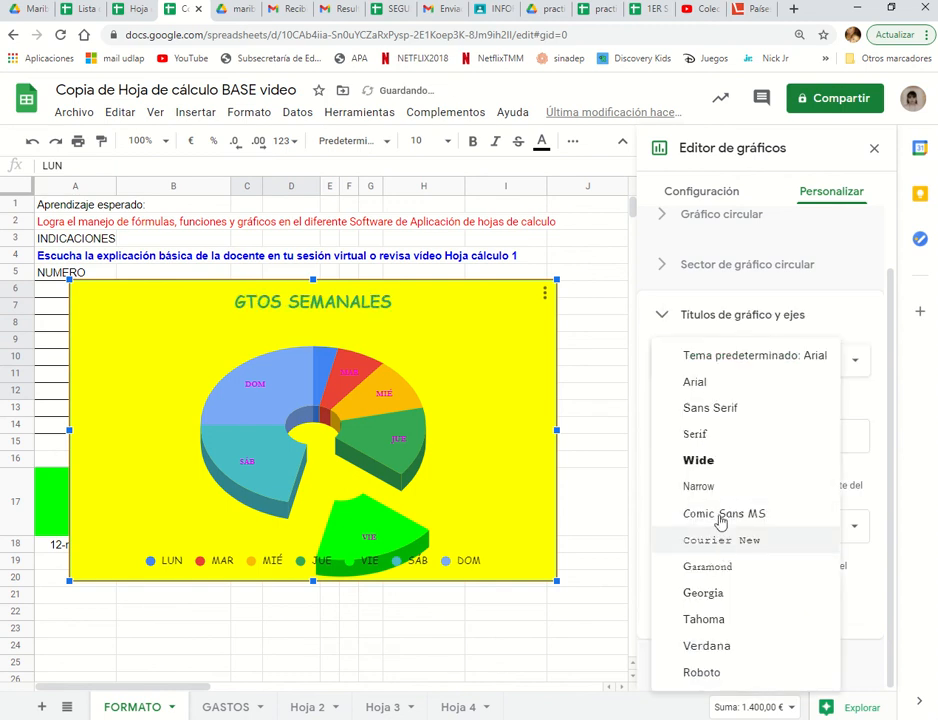
left_click(700, 461)
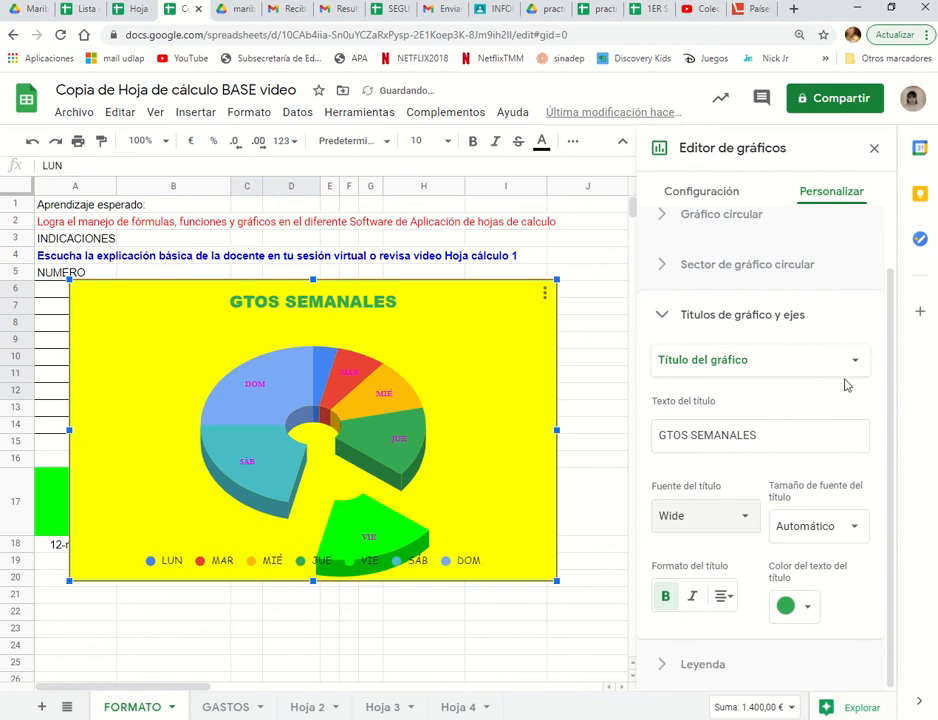
- Add the subtitle 2020 to the pie chart and colour its text dusty pink
left_click(798, 366)
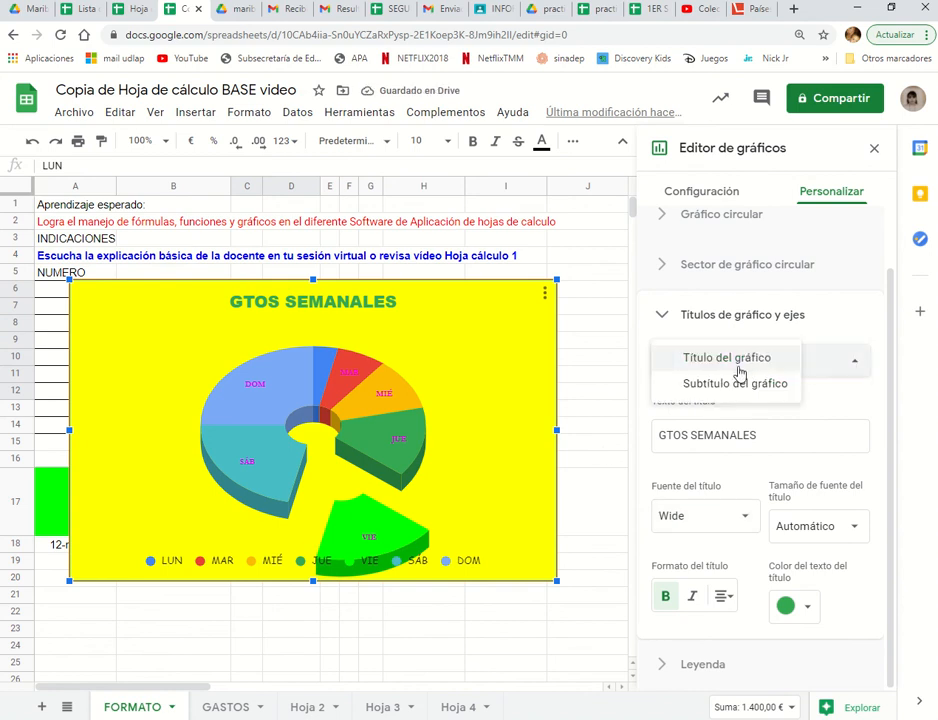
left_click(713, 386)
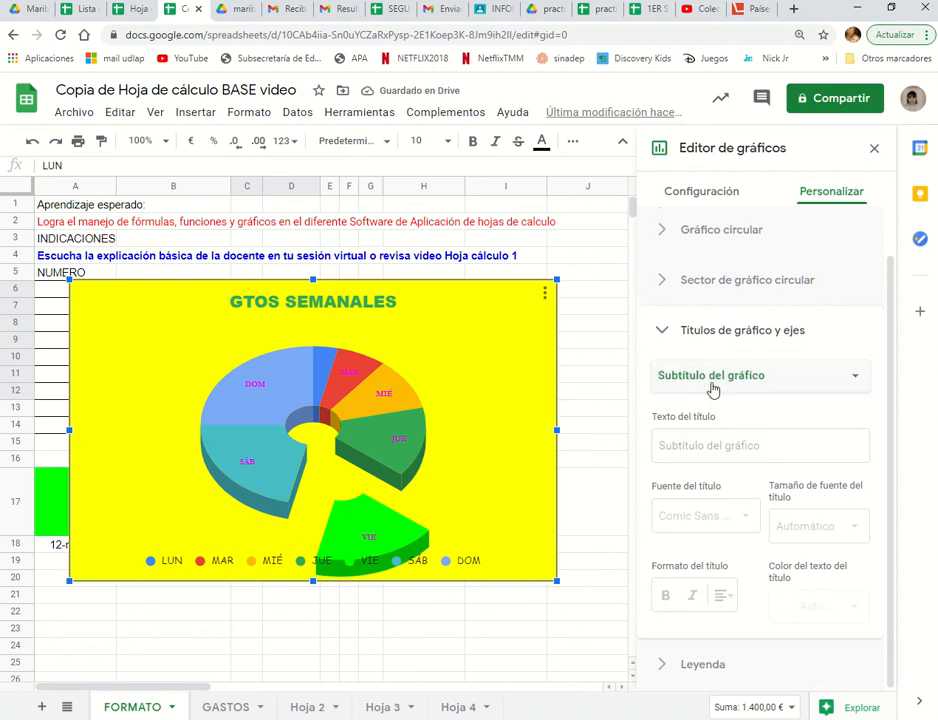
left_click(690, 445)
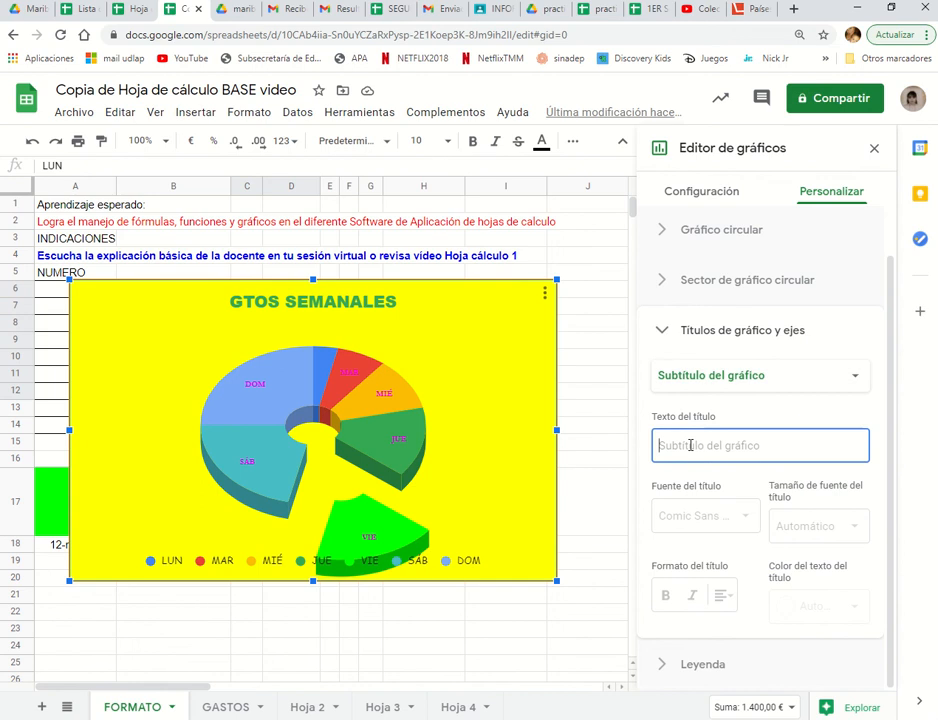
type("2020")
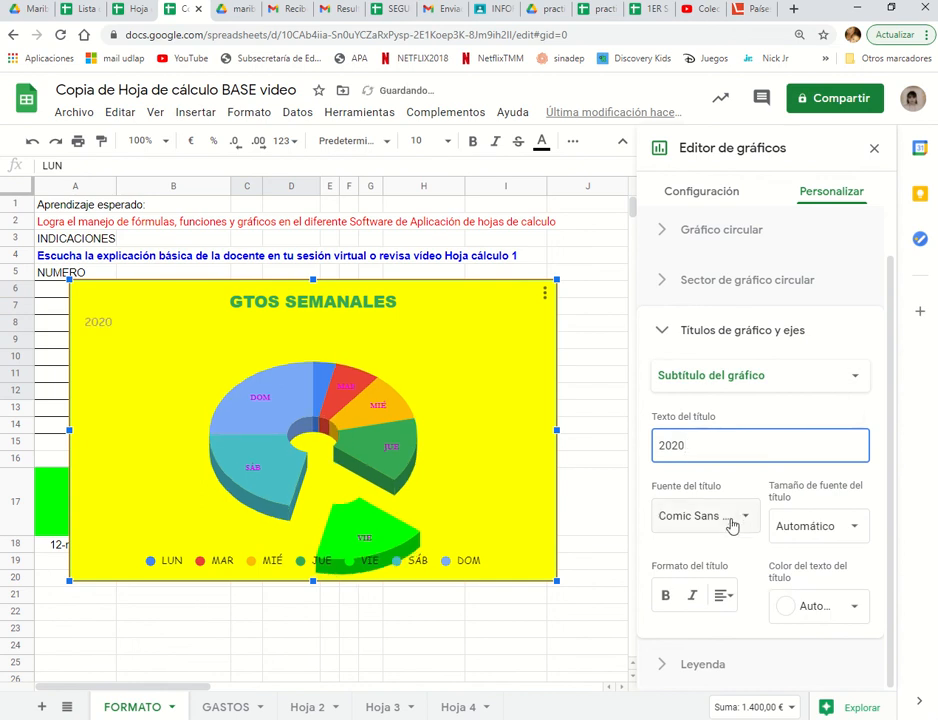
left_click(787, 604)
left_click(761, 500)
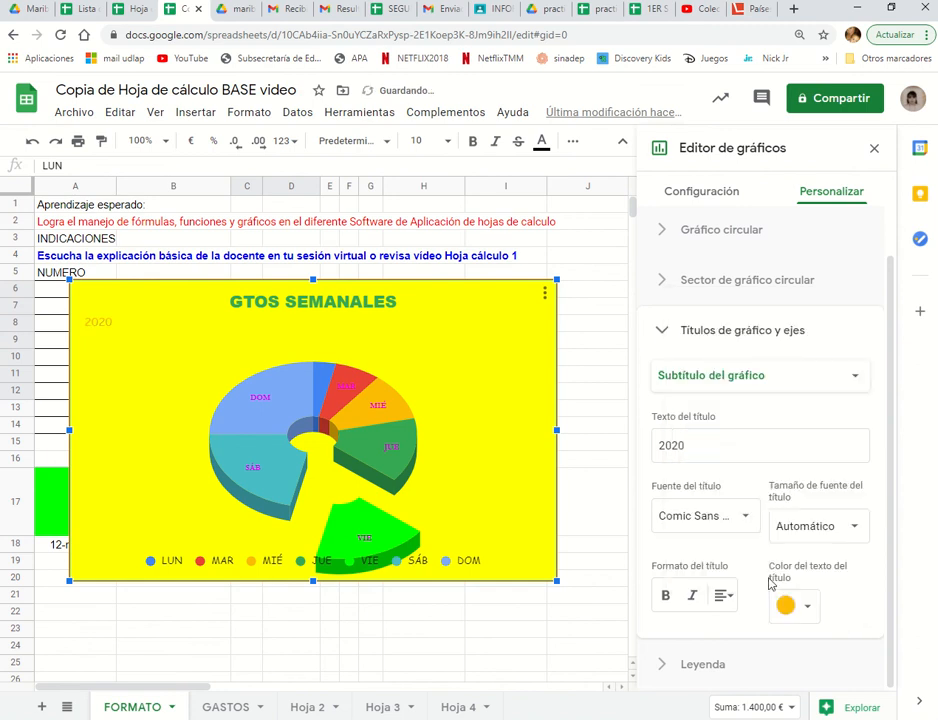
left_click(805, 605)
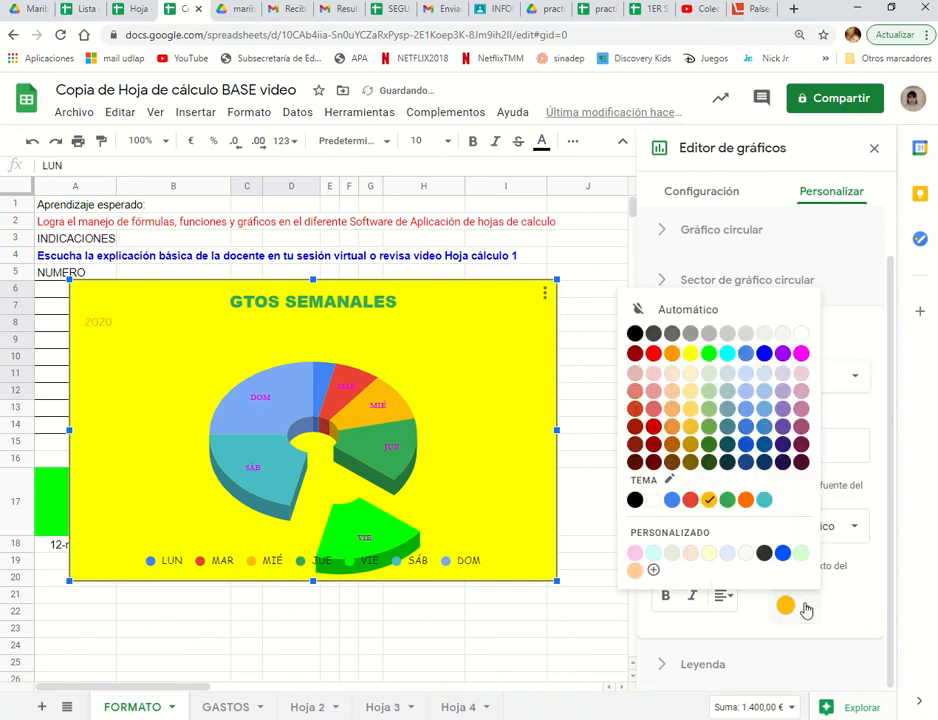
left_click(802, 407)
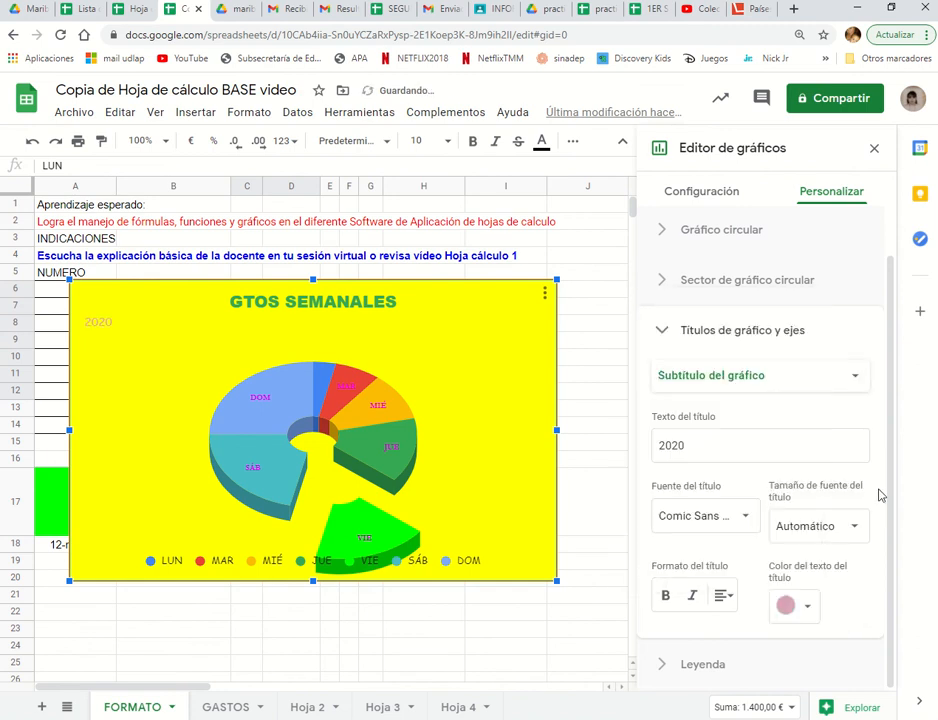
left_click(661, 340)
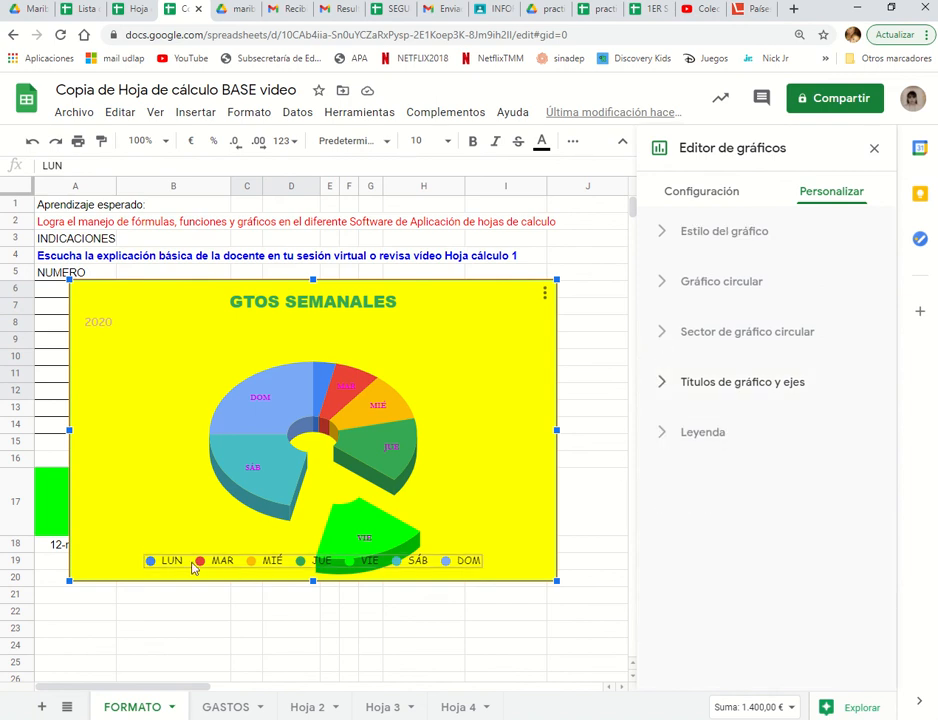
- Set the chart legend's position to Derecha and close the chart editor
left_click(664, 436)
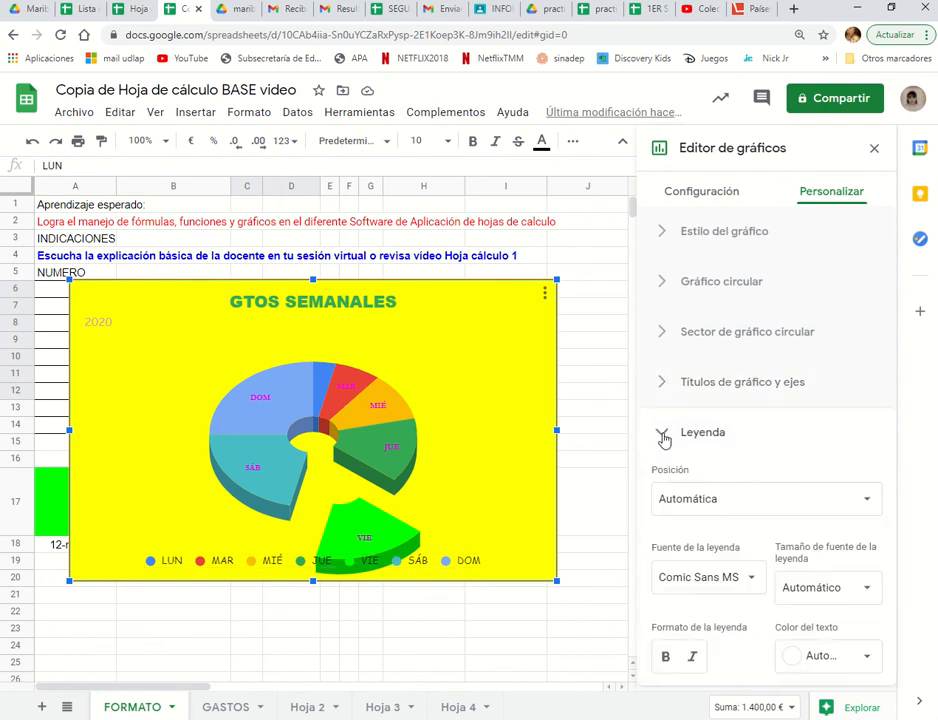
left_click(757, 510)
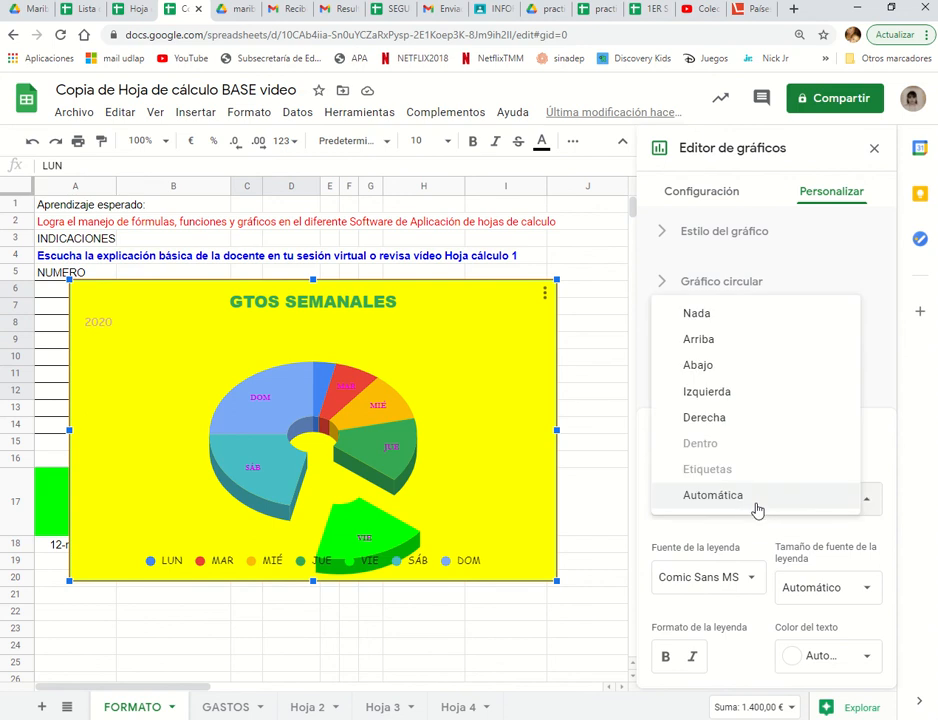
left_click(720, 425)
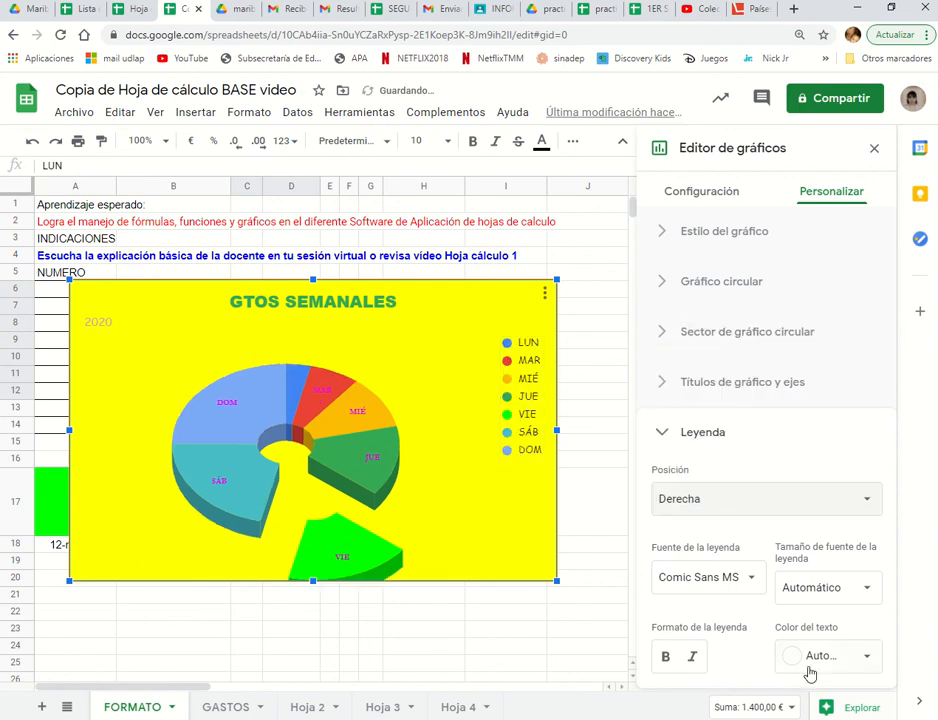
left_click(539, 619)
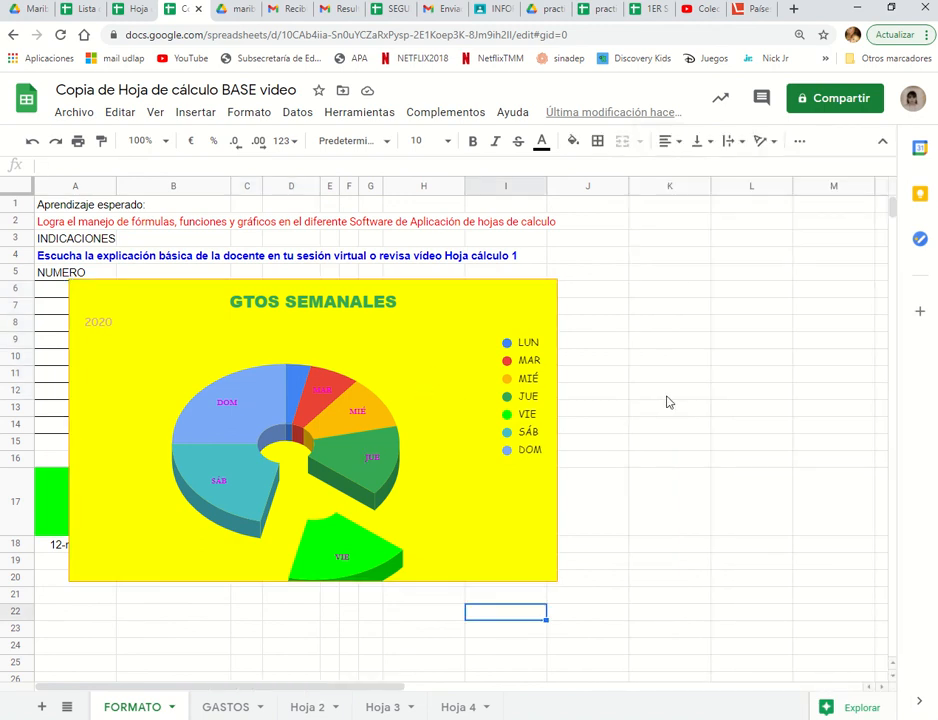
- Move the pie chart beside the data tables so it starts at column H and uncovers the data in columns A to G
left_click(438, 297)
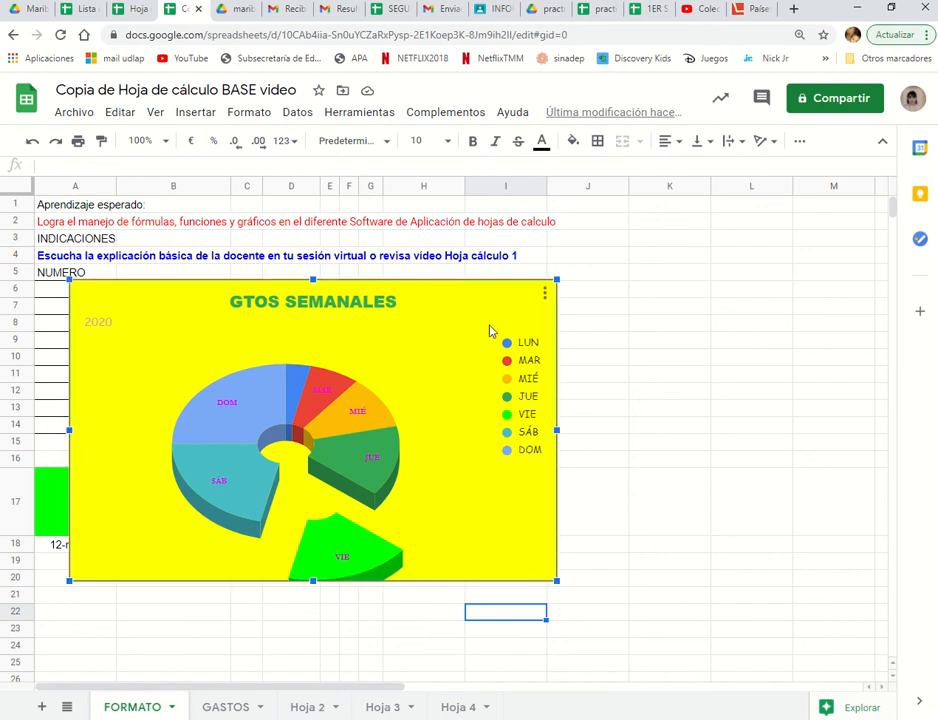
left_click_drag(490, 331, 791, 374)
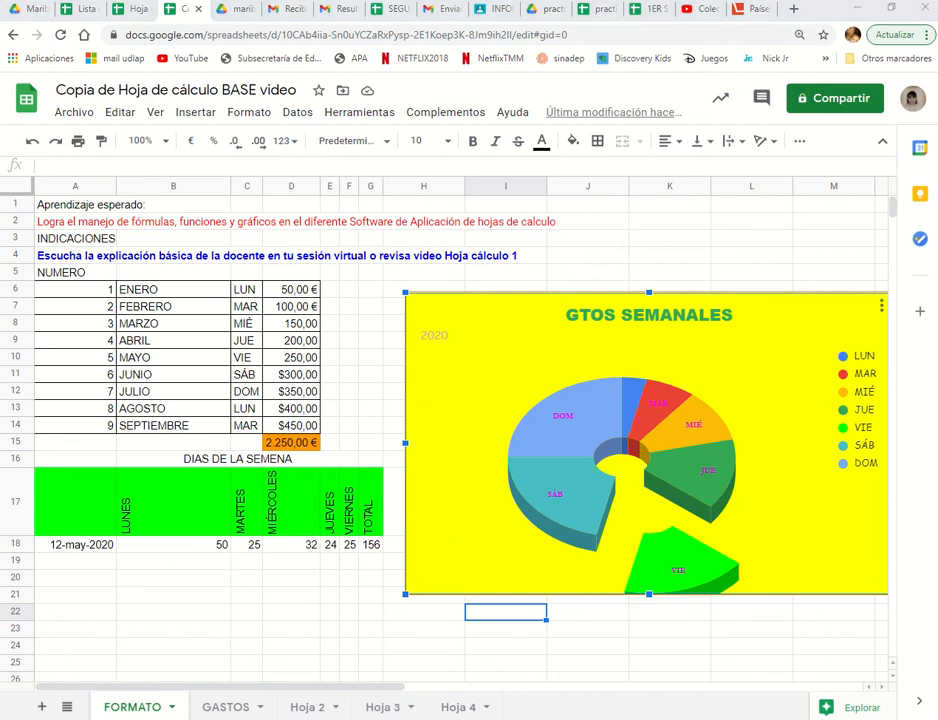
mouse_move(630, 715)
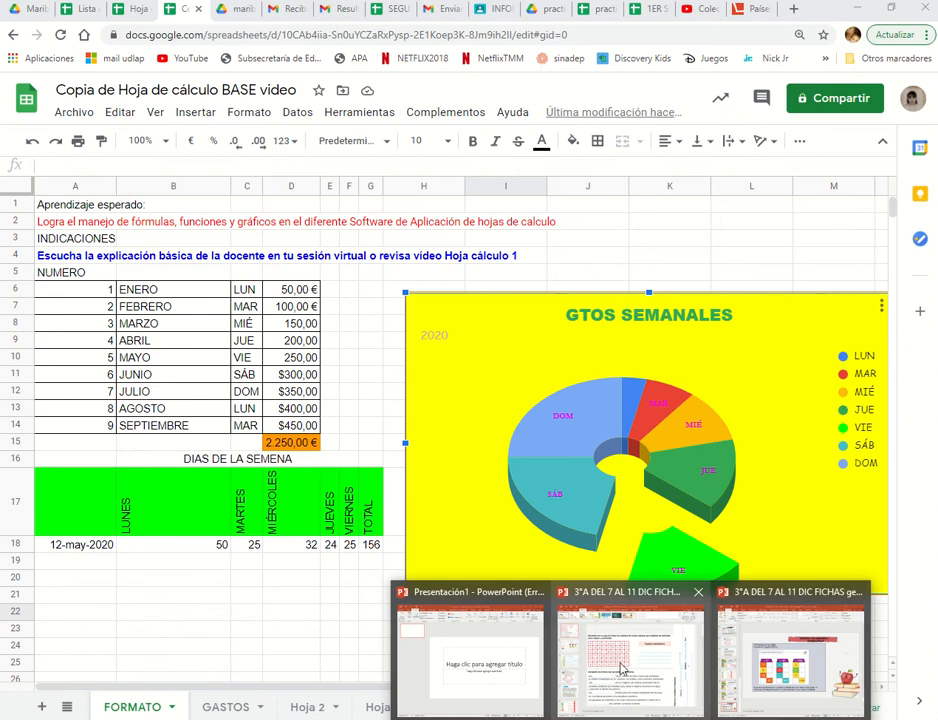